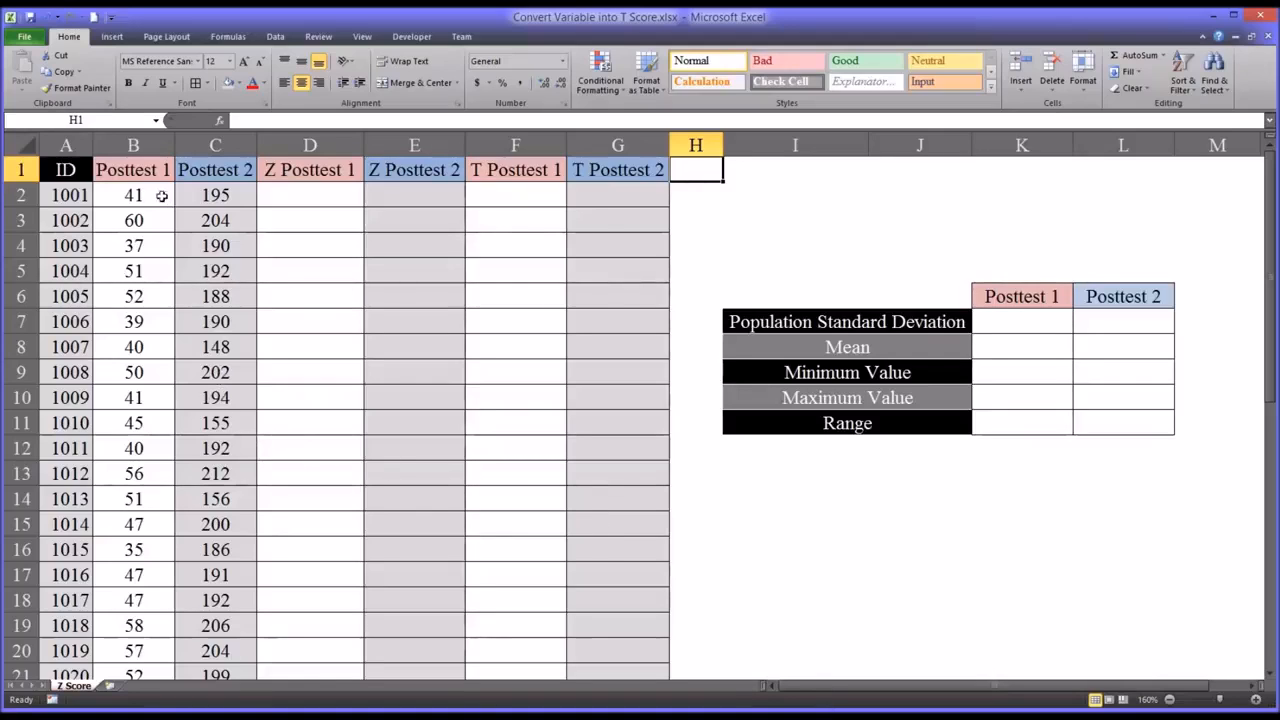
- Examine the ID column and the individual participant records in rows 2 to 4
{"action": "left_click", "coordinate": [66, 146]}
{"action": "left_click", "coordinate": [20, 195]}
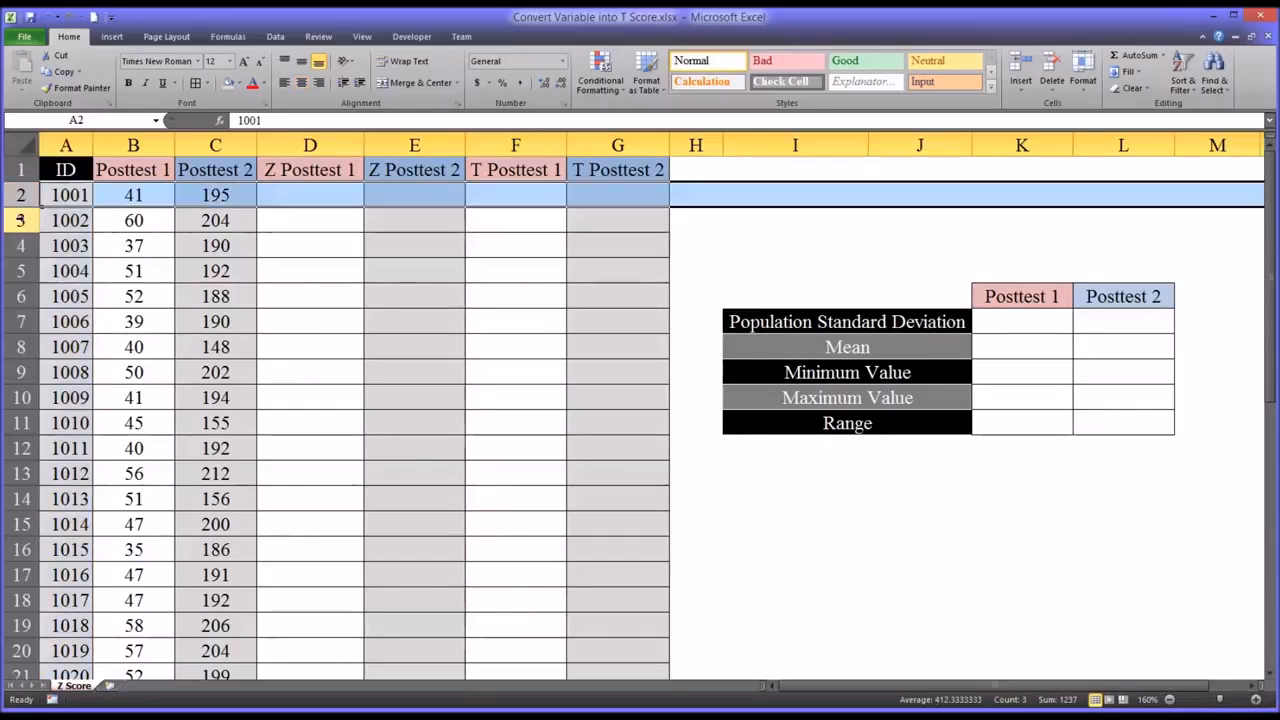
{"action": "left_click", "coordinate": [20, 220]}
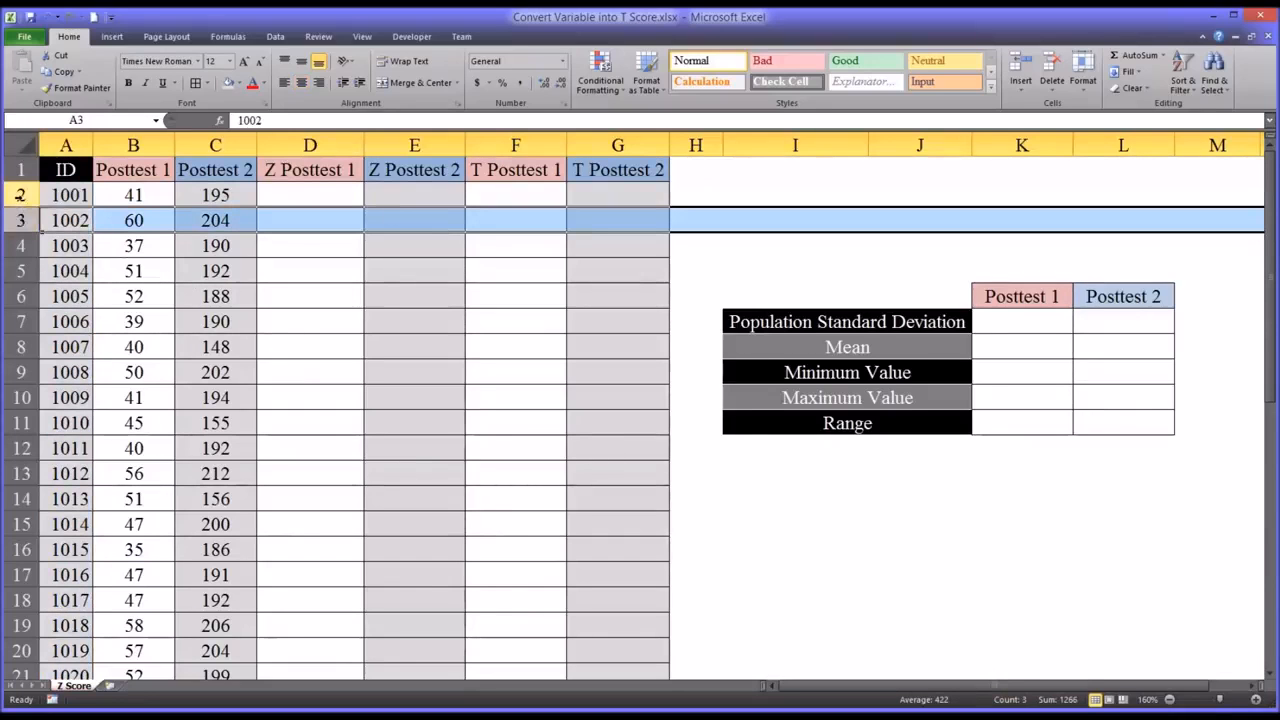
{"action": "left_click", "coordinate": [20, 195]}
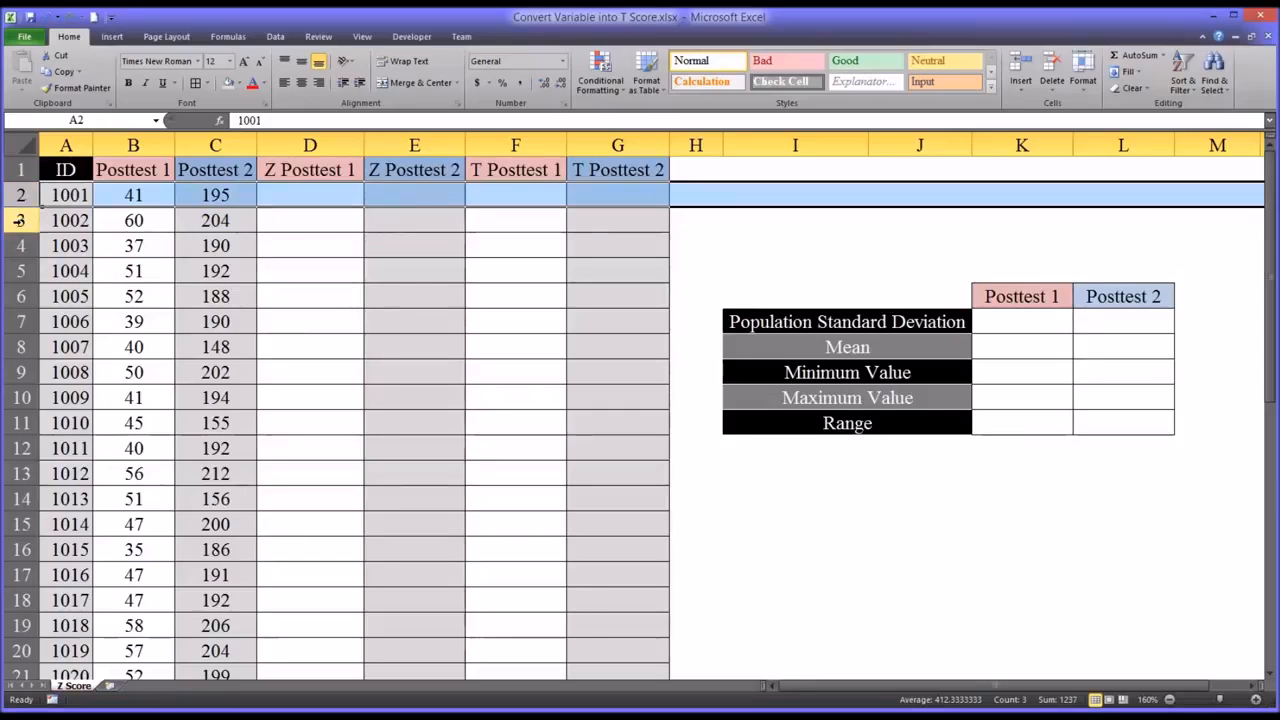
{"action": "left_click", "coordinate": [20, 220]}
{"action": "left_click", "coordinate": [20, 245]}
{"action": "left_click", "coordinate": [20, 220]}
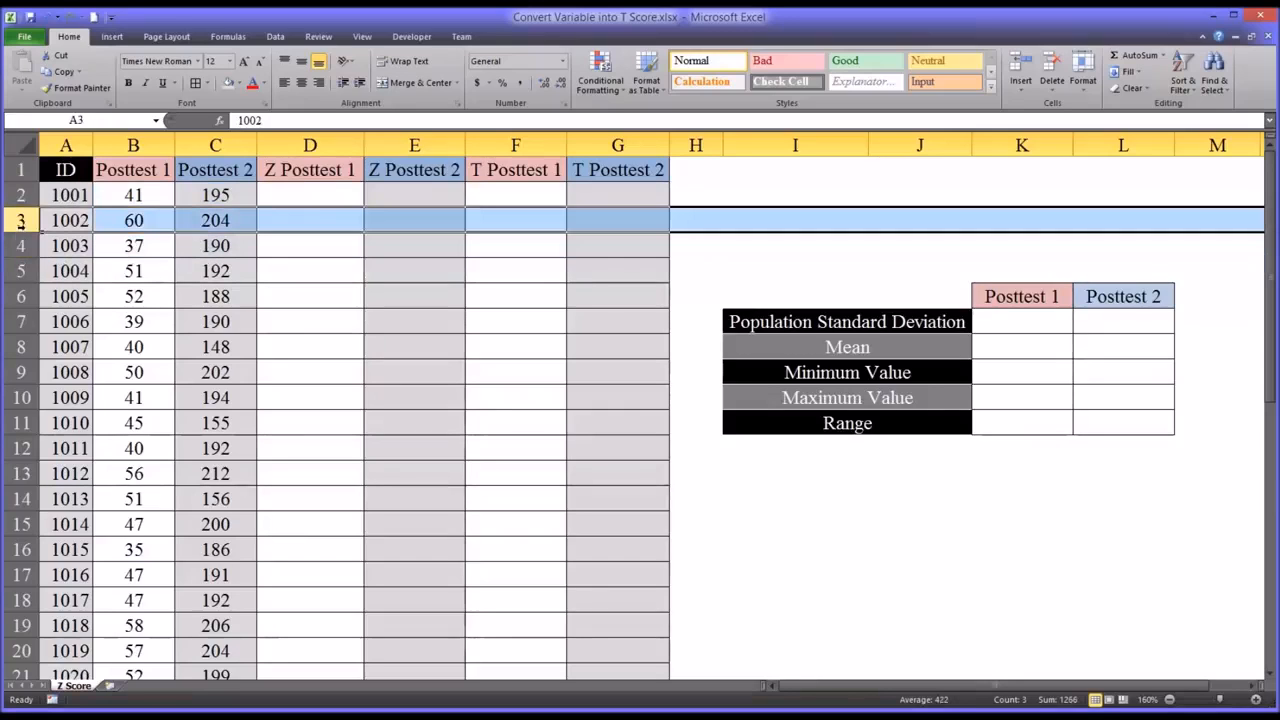
{"action": "left_click", "coordinate": [20, 195]}
- Compare the raw scores in the Posttest 1 and Posttest 2 columns and review the minimum, maximum and range cells of the summary table
{"action": "left_click", "coordinate": [132, 146]}
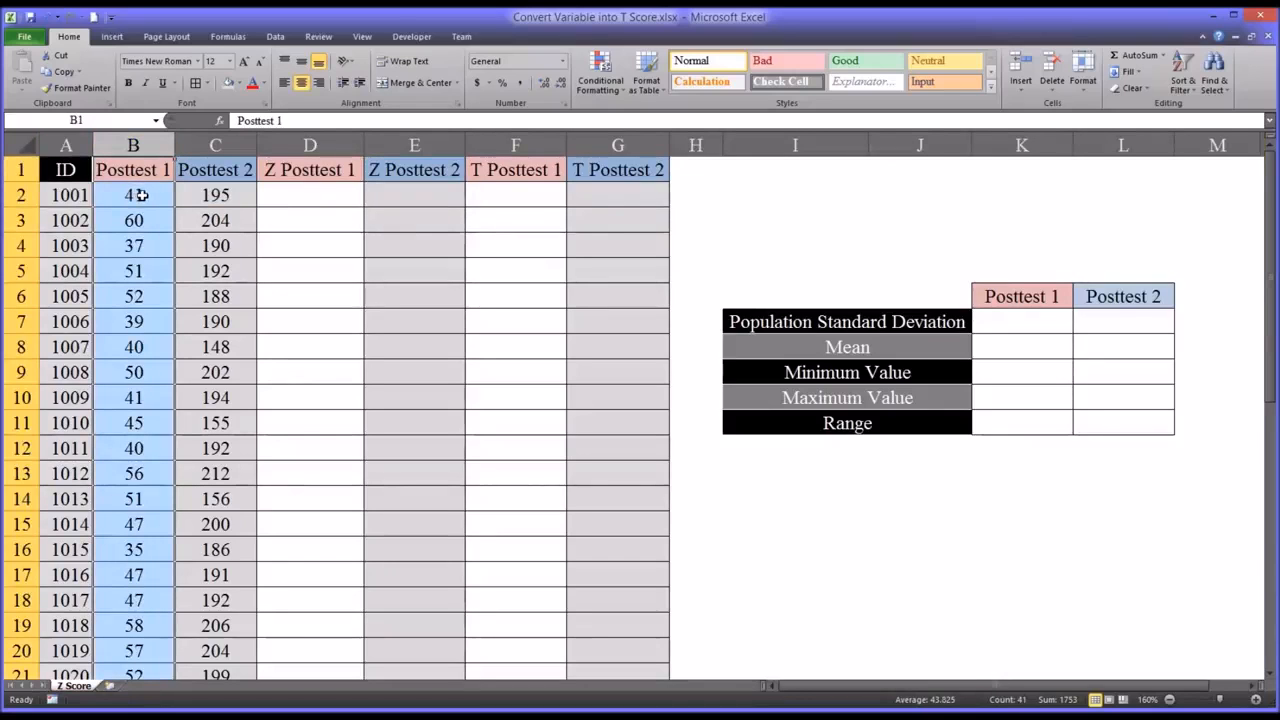
{"action": "left_click", "coordinate": [215, 146]}
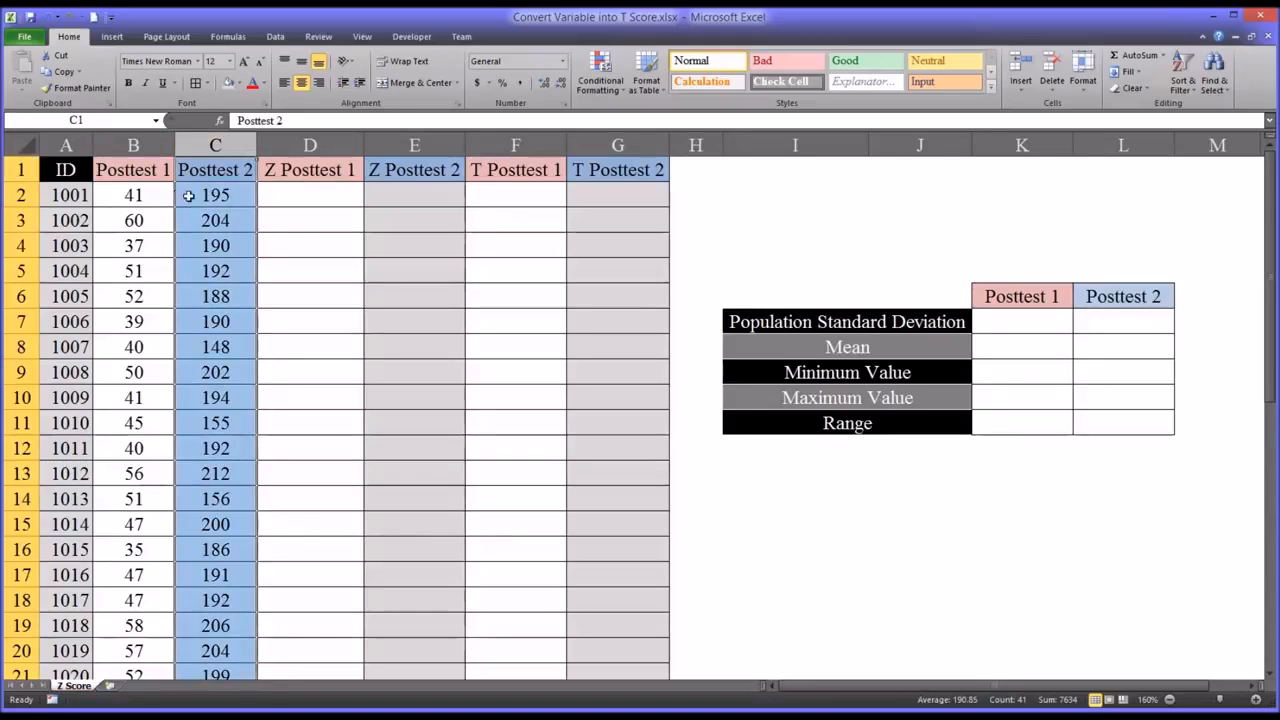
{"action": "left_click", "coordinate": [188, 196]}
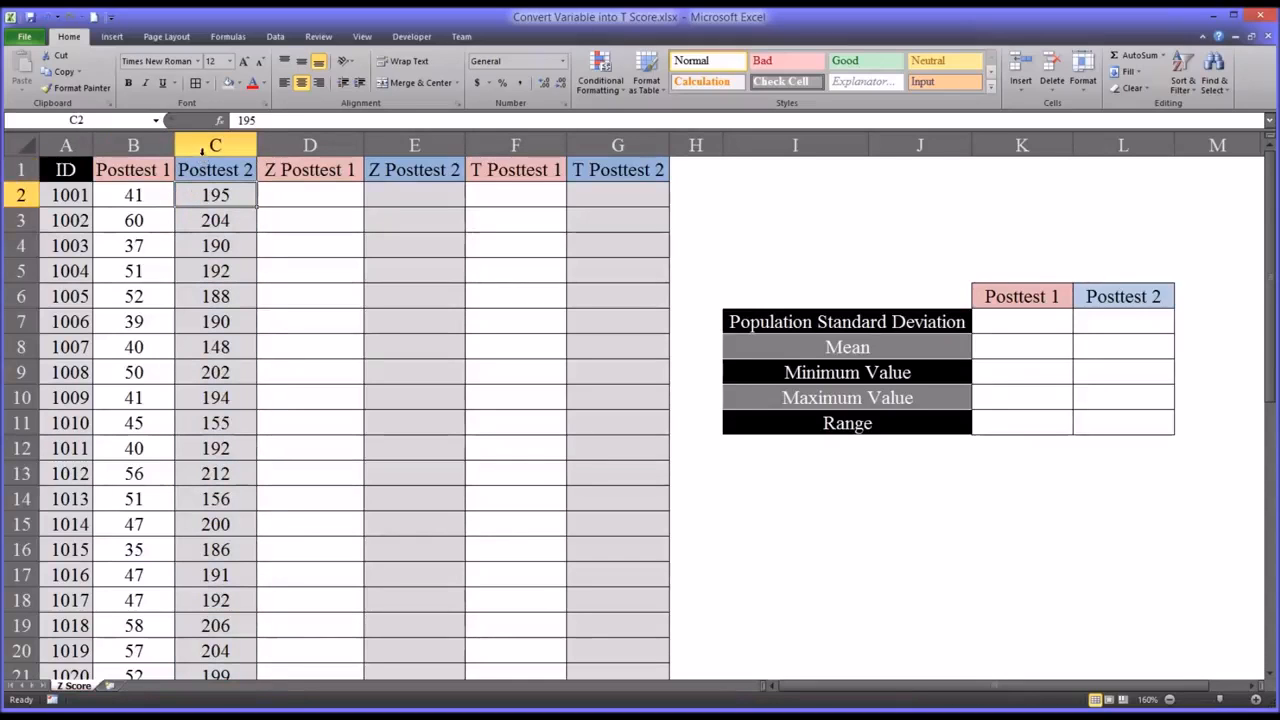
{"action": "left_click", "coordinate": [201, 148]}
{"action": "left_click", "coordinate": [189, 197]}
{"action": "left_click", "coordinate": [133, 195]}
{"action": "left_click", "coordinate": [183, 198]}
{"action": "left_click", "coordinate": [145, 196]}
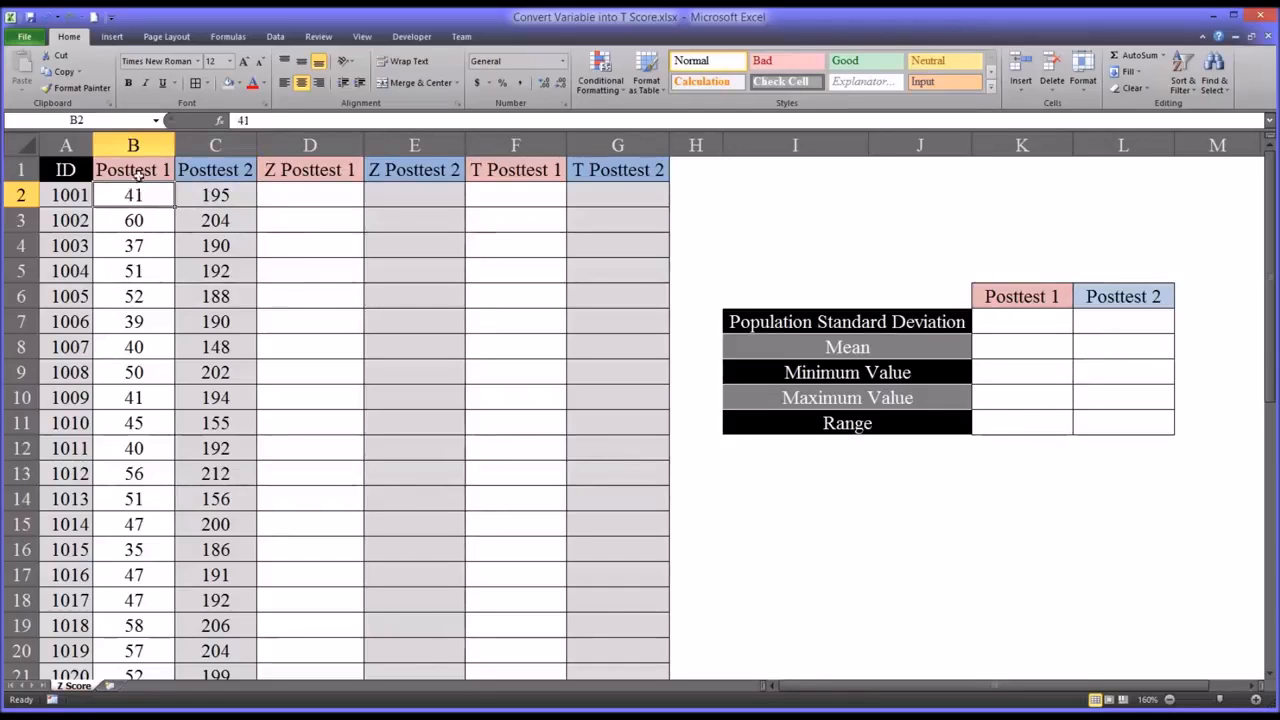
{"action": "left_click", "coordinate": [75, 199]}
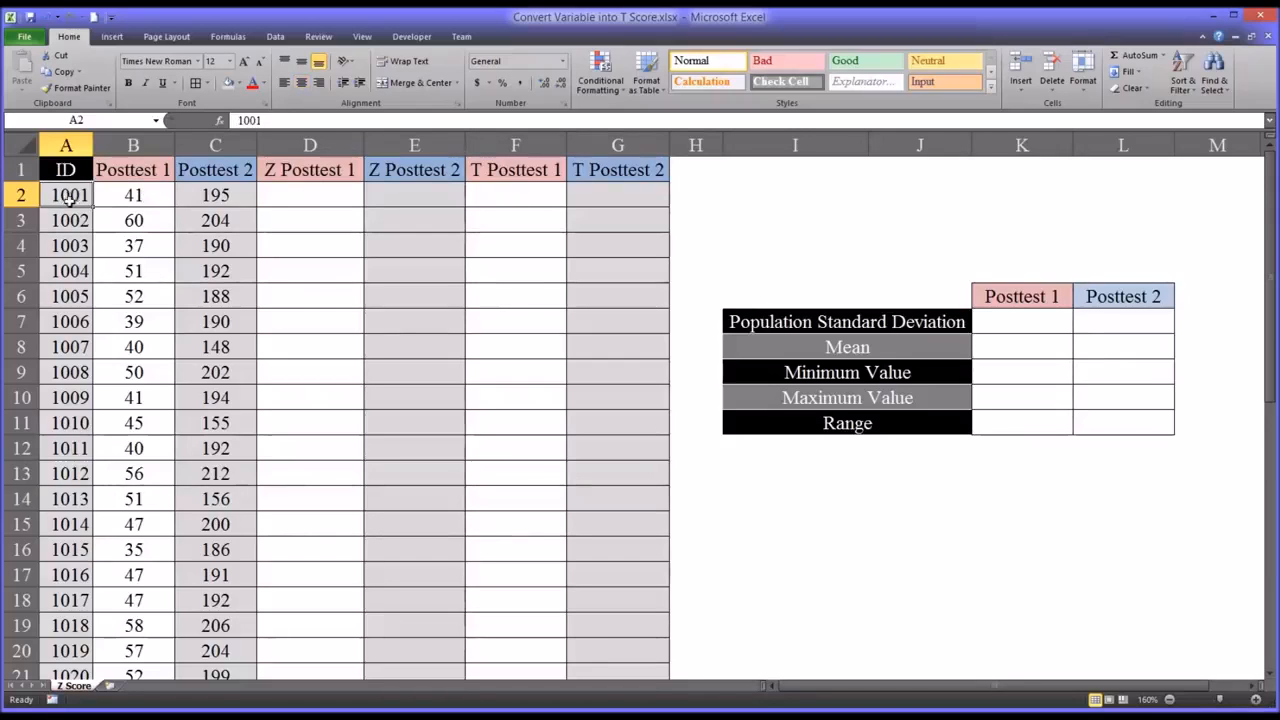
{"action": "left_click", "coordinate": [131, 195]}
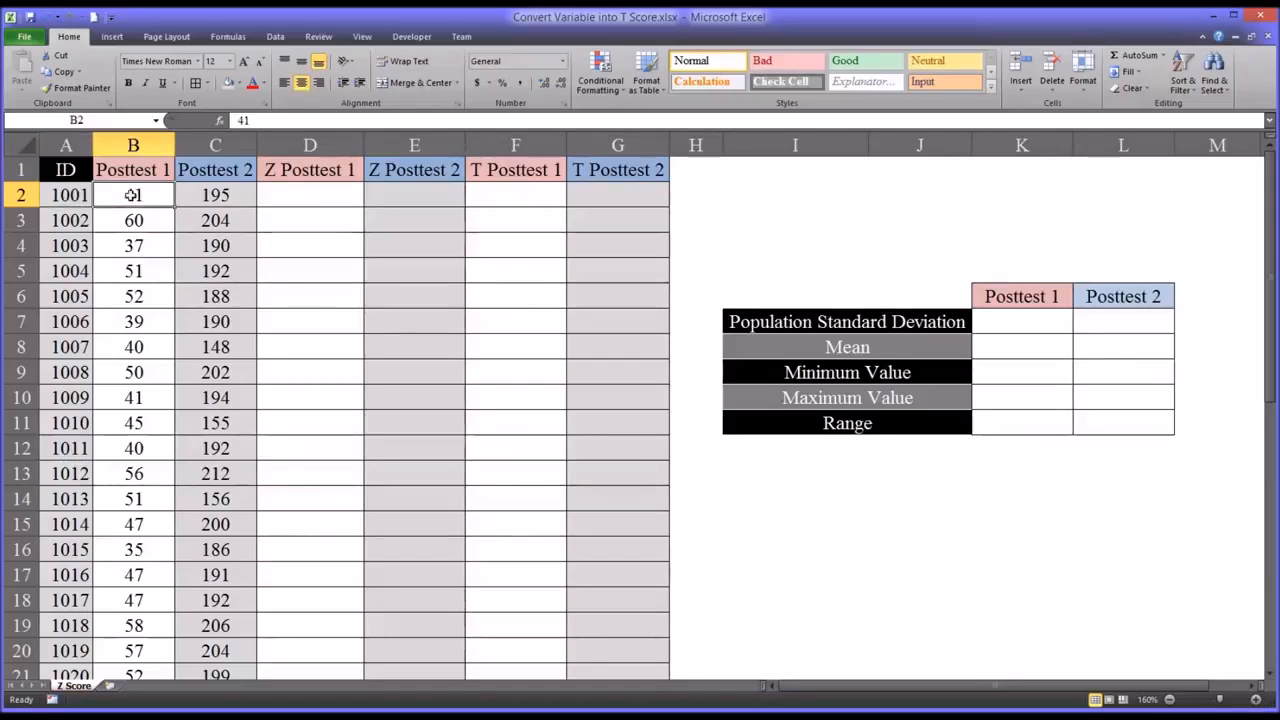
{"action": "left_click", "coordinate": [130, 146]}
{"action": "left_click", "coordinate": [144, 195]}
{"action": "left_click", "coordinate": [196, 195]}
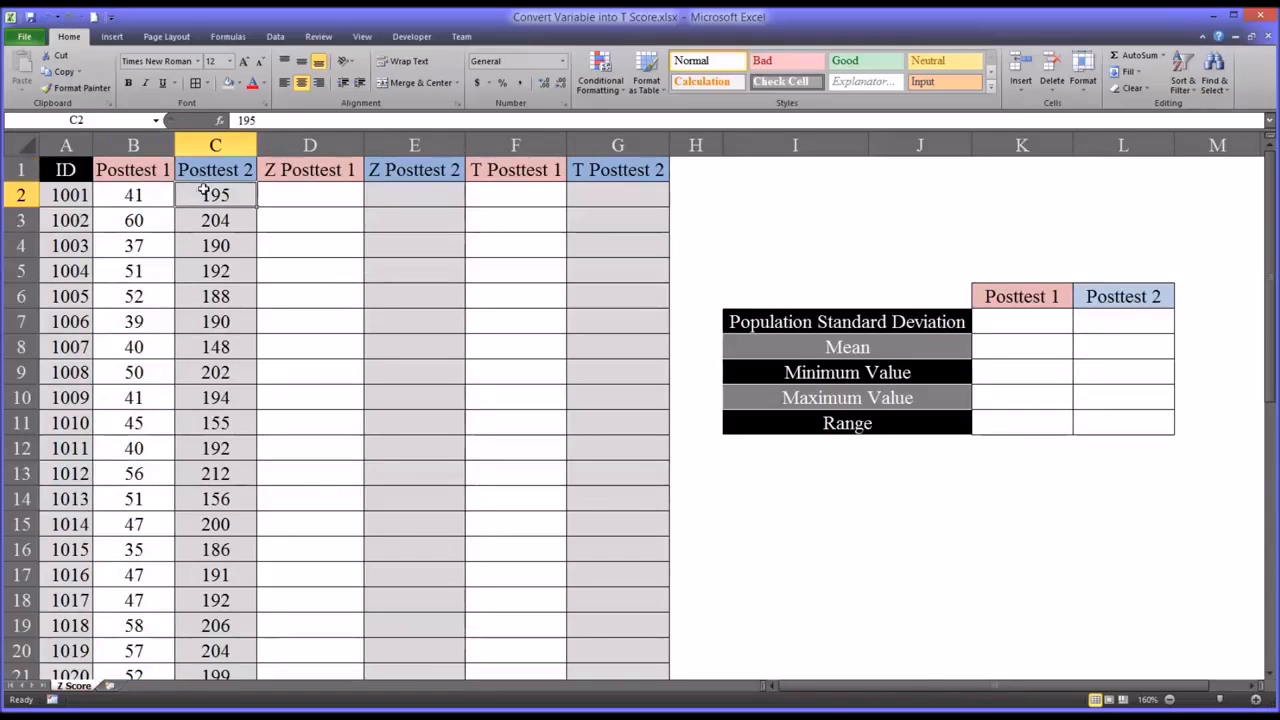
{"action": "left_click", "coordinate": [204, 148]}
{"action": "left_click", "coordinate": [200, 194]}
{"action": "left_click", "coordinate": [133, 145]}
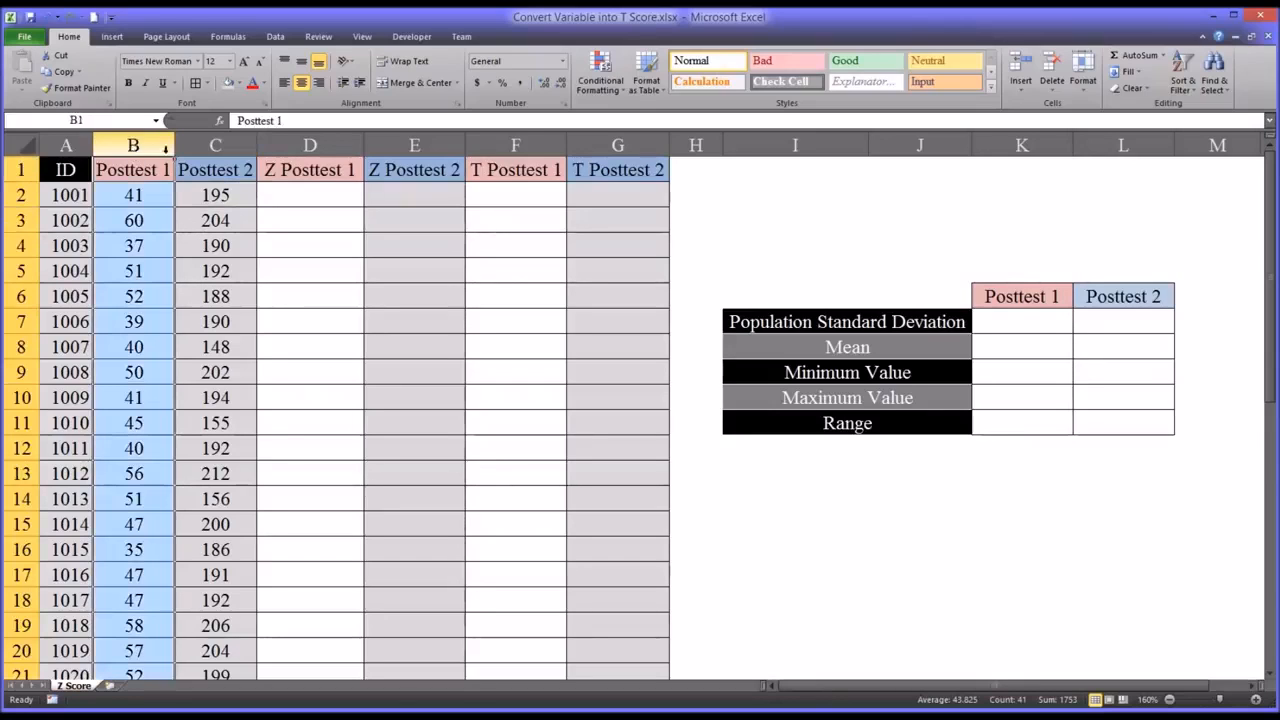
{"action": "left_click", "coordinate": [188, 146]}
{"action": "left_click", "coordinate": [133, 145]}
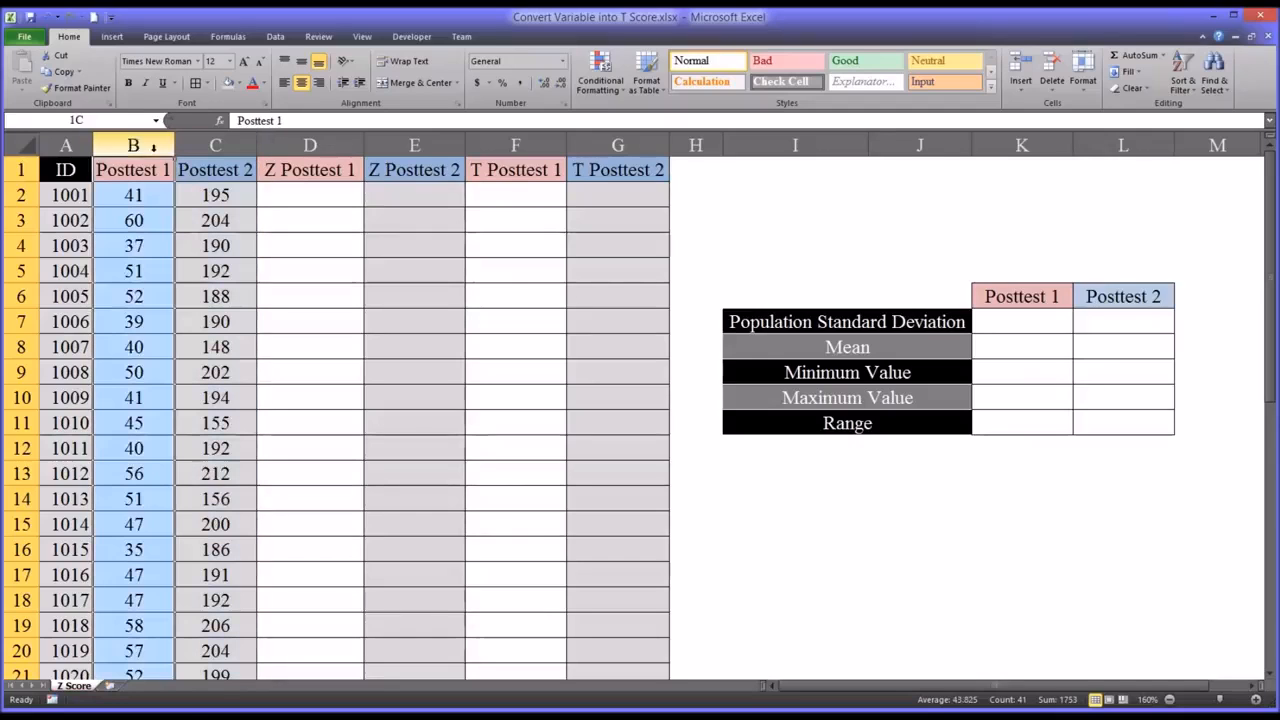
{"action": "left_click", "coordinate": [145, 197]}
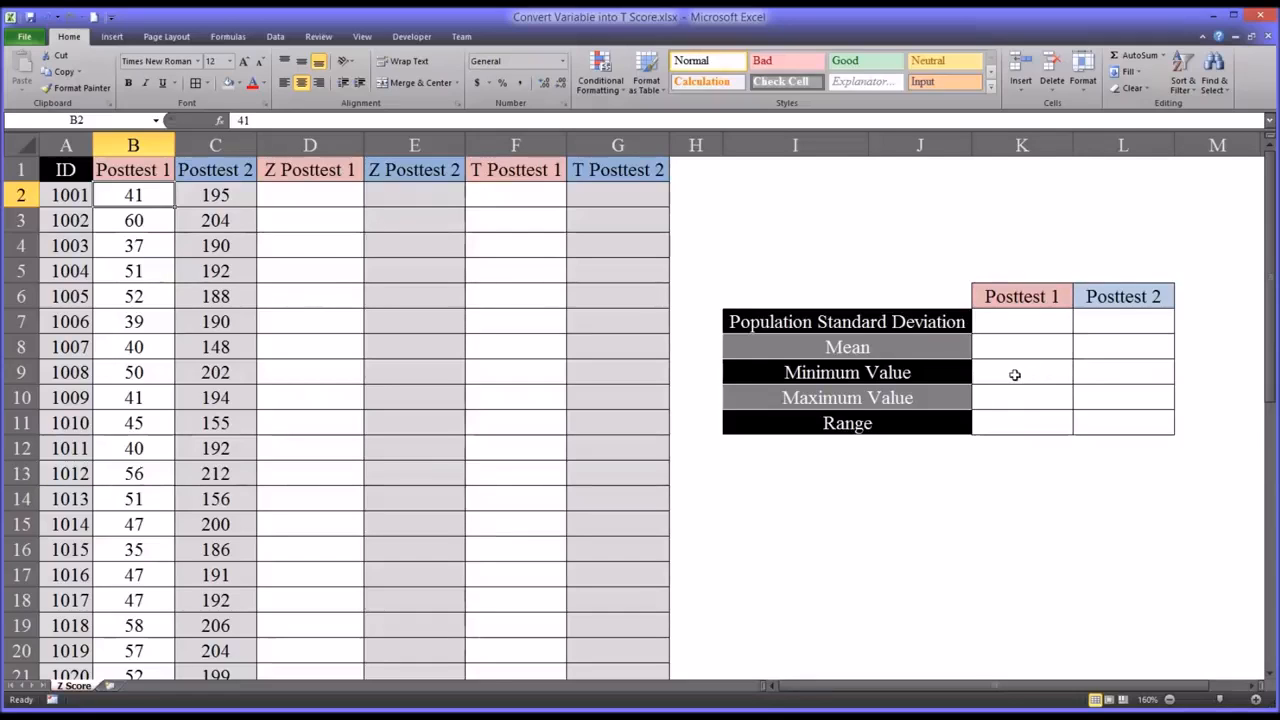
{"action": "left_click_drag", "start_coordinate": [1006, 371], "coordinate": [1037, 417]}
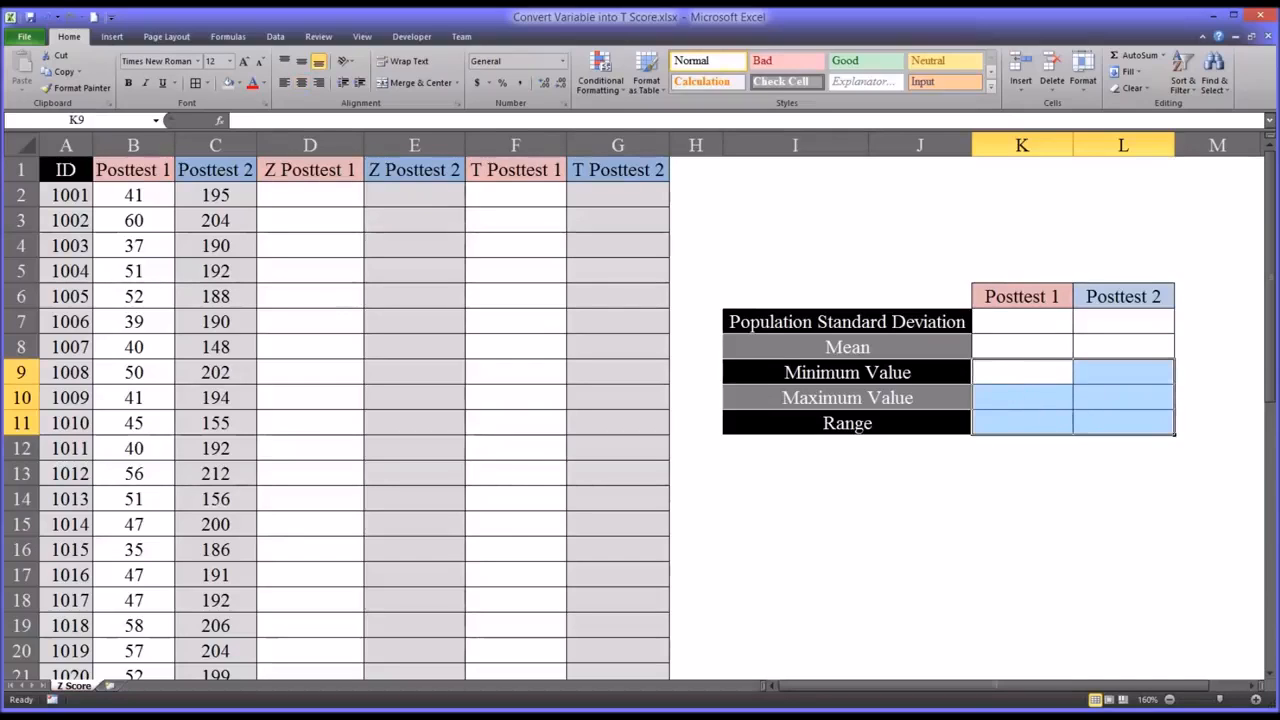
- Calculate the Posttest 1 population standard deviation in K7 with the formula =STDEV.P($B$2:$B$41), using absolute references
{"action": "left_click", "coordinate": [1000, 324]}
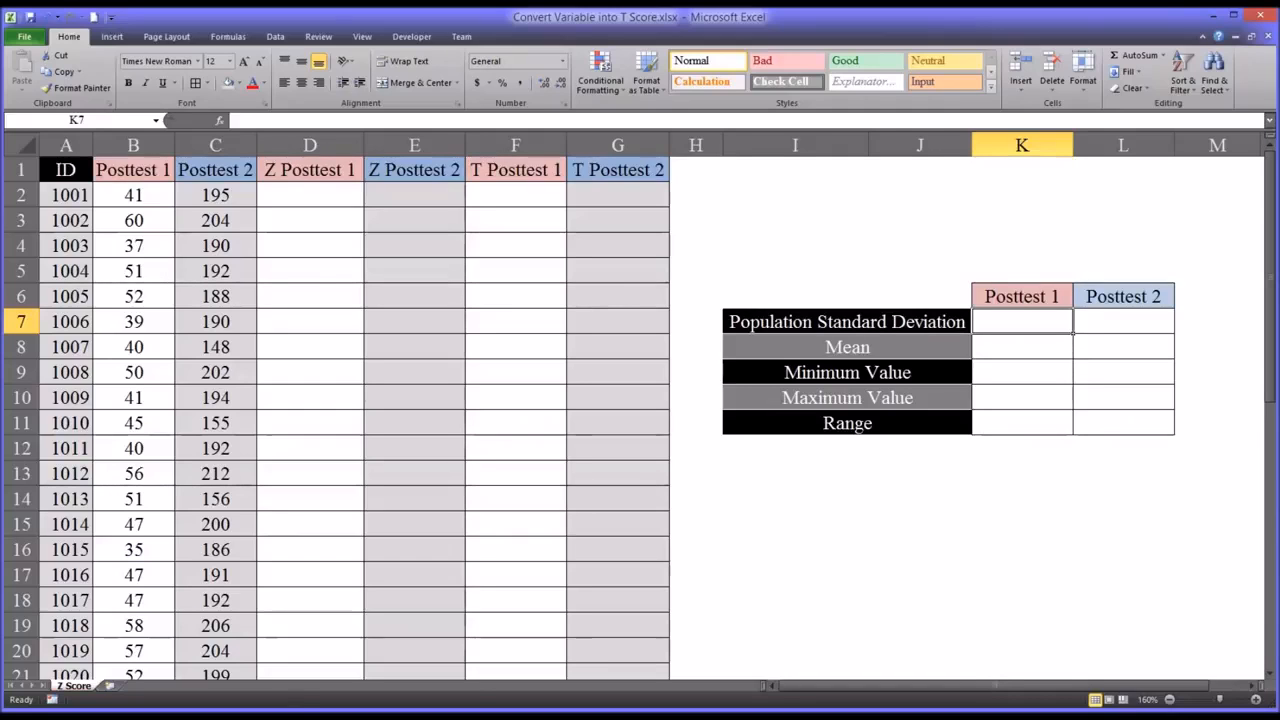
{"action": "type", "text": "="}
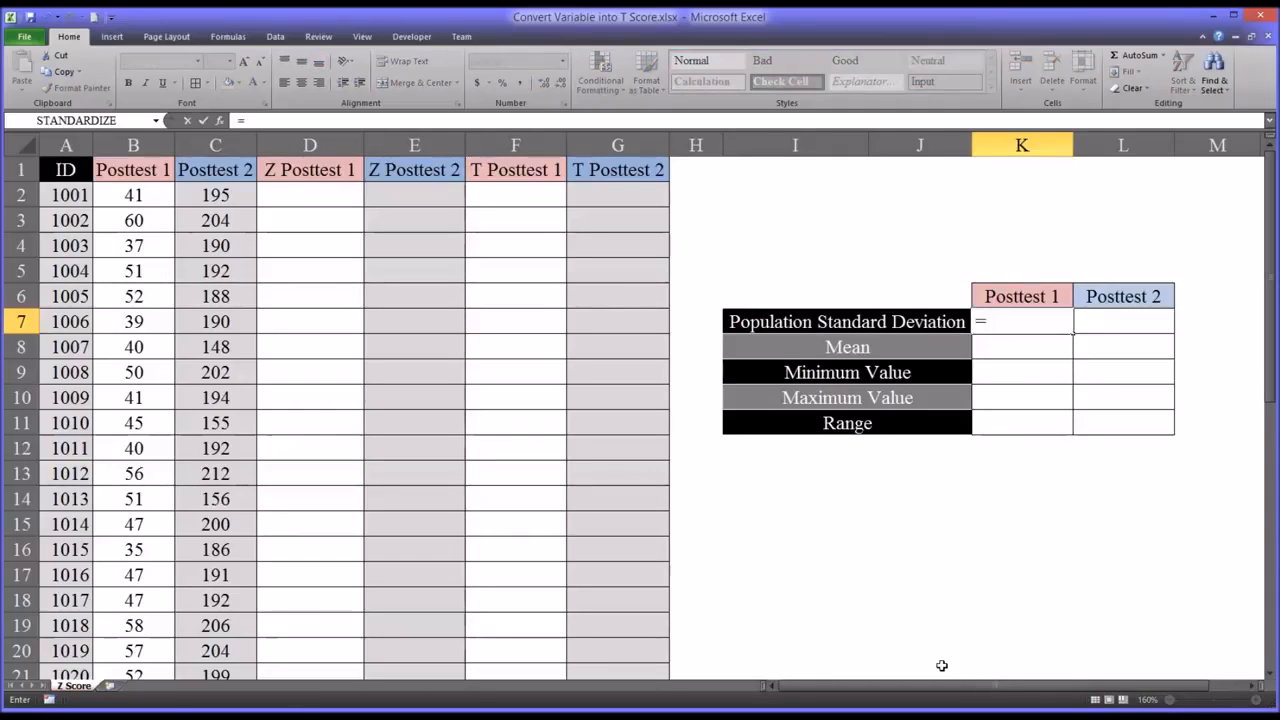
{"action": "type", "text": "stdev"}
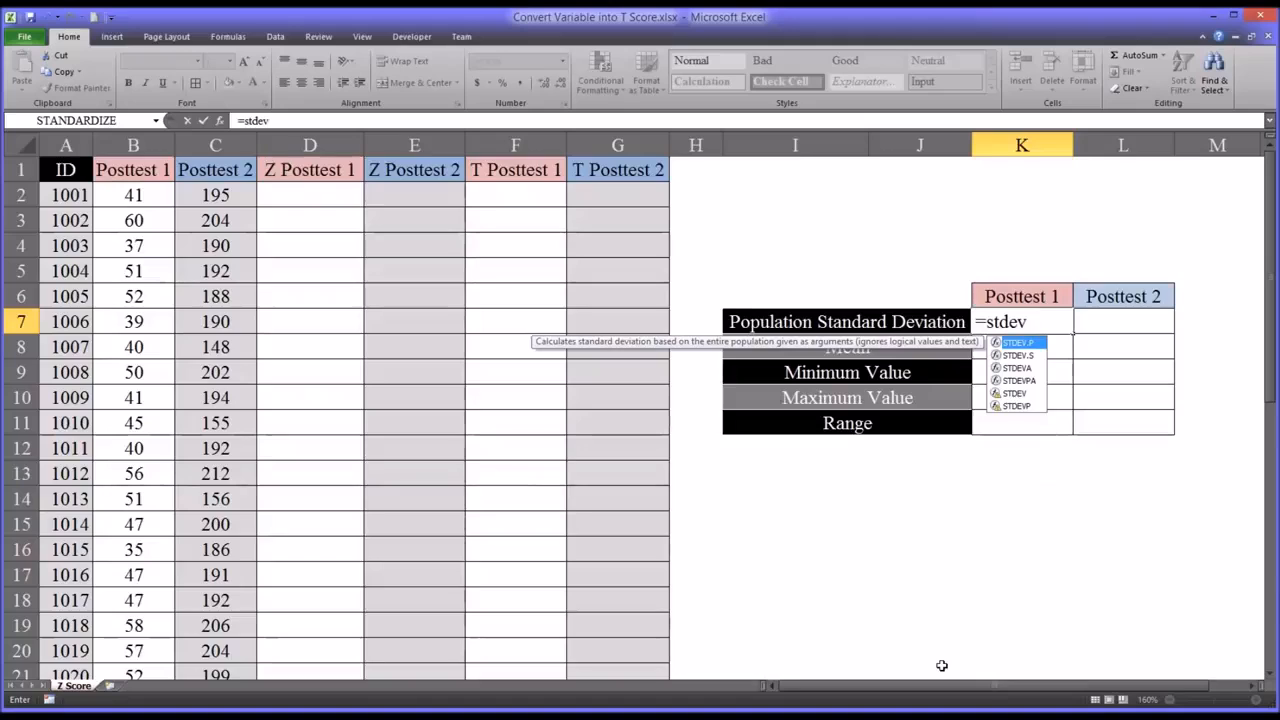
{"action": "type", "text": ".p"}
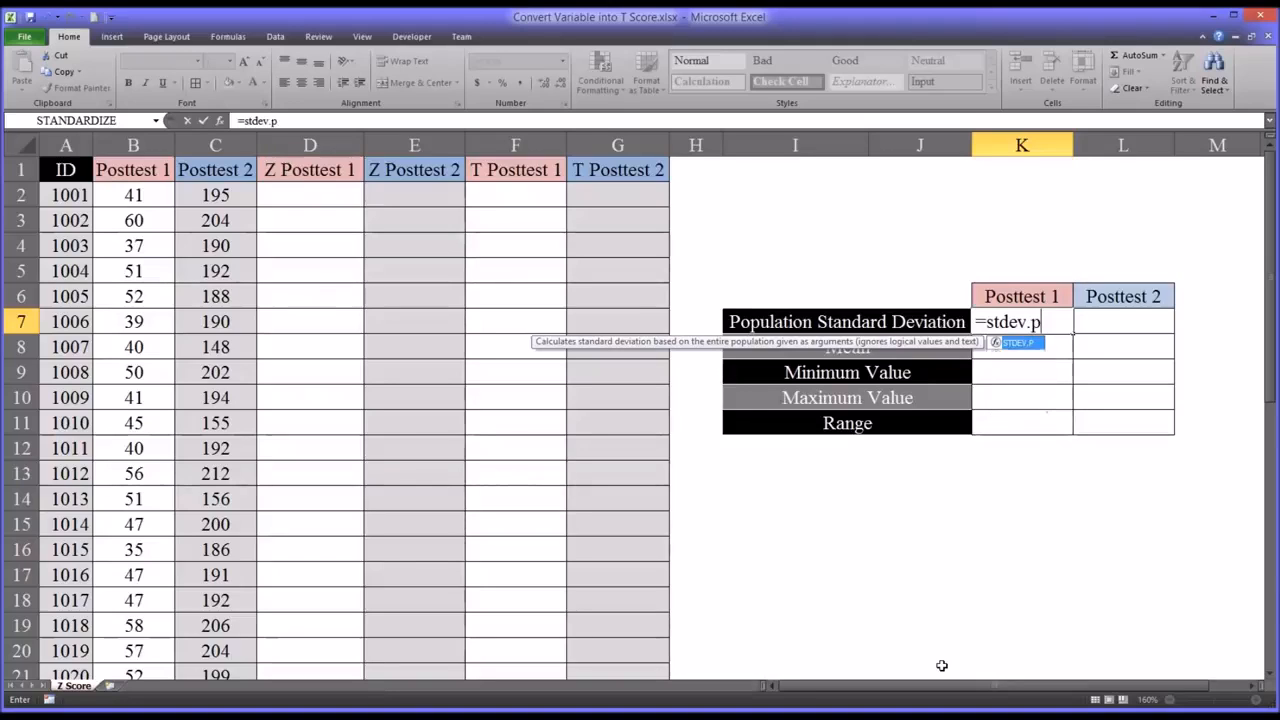
{"action": "type", "text": "("}
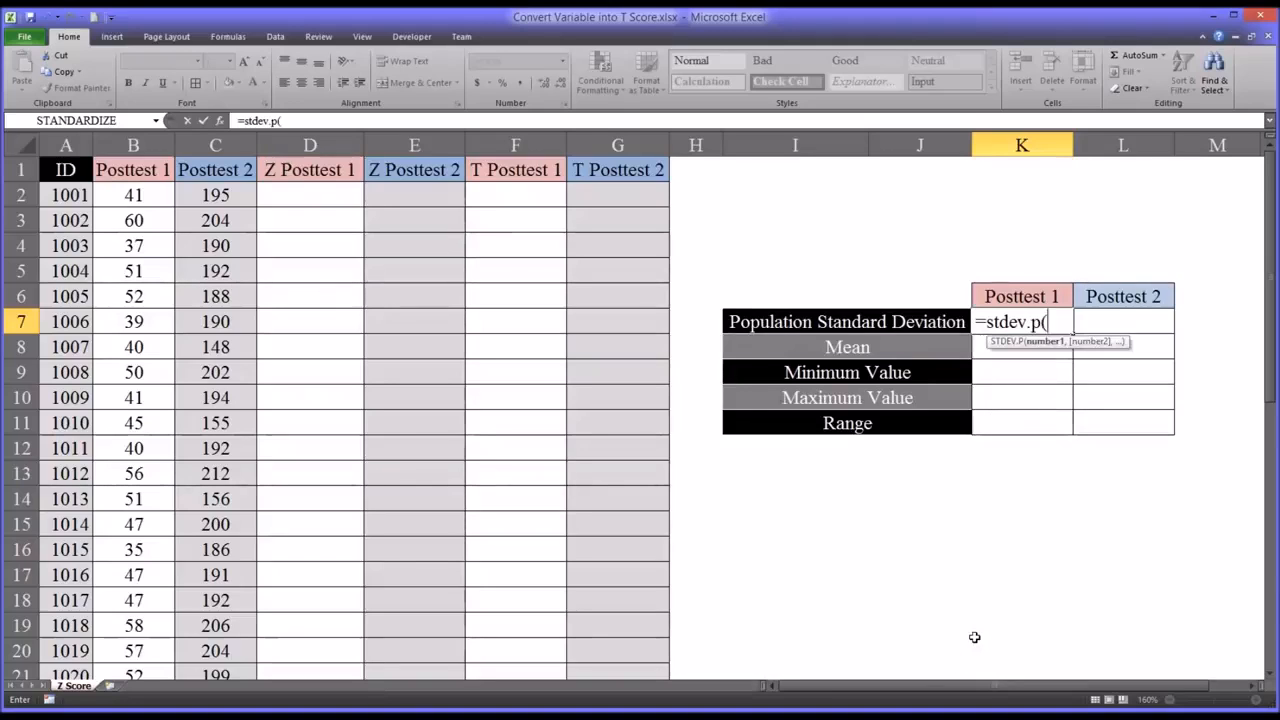
{"action": "left_click_drag", "start_coordinate": [130, 198], "coordinate": [128, 625]}
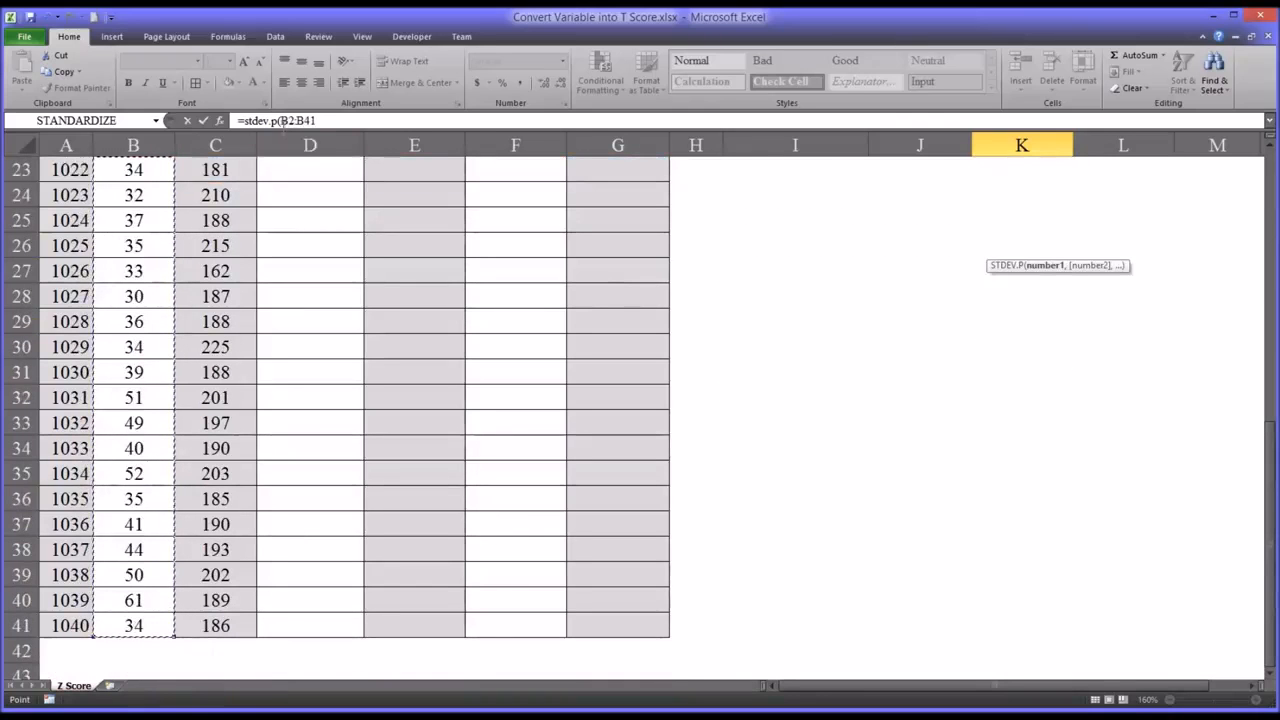
{"action": "left_click", "coordinate": [284, 121]}
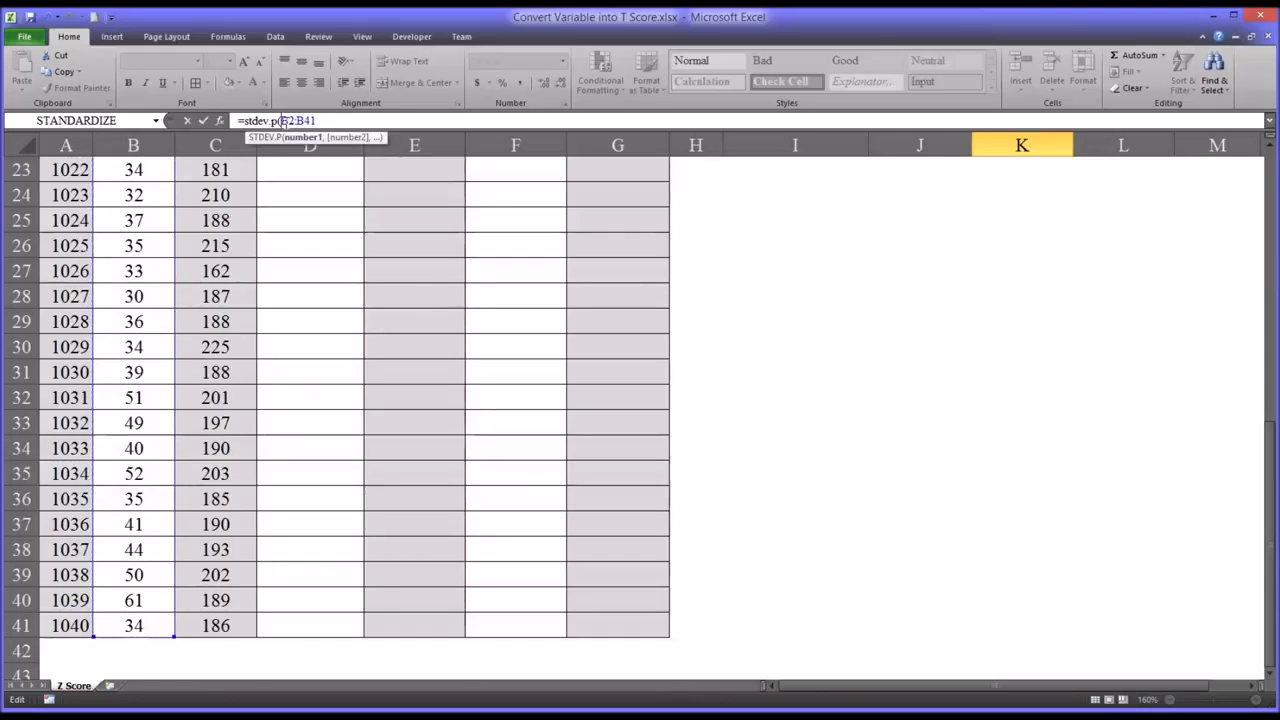
{"action": "key", "text": "F4"}
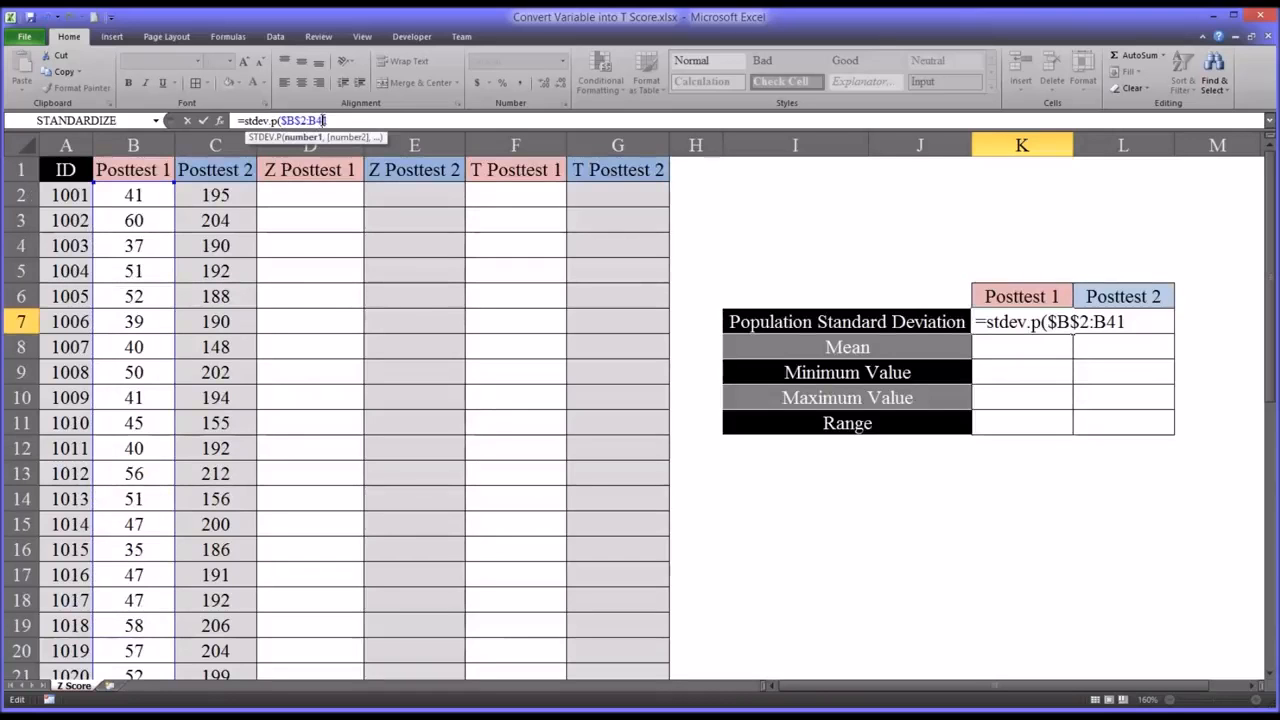
{"action": "left_click", "coordinate": [325, 121]}
{"action": "key", "text": "F4"}
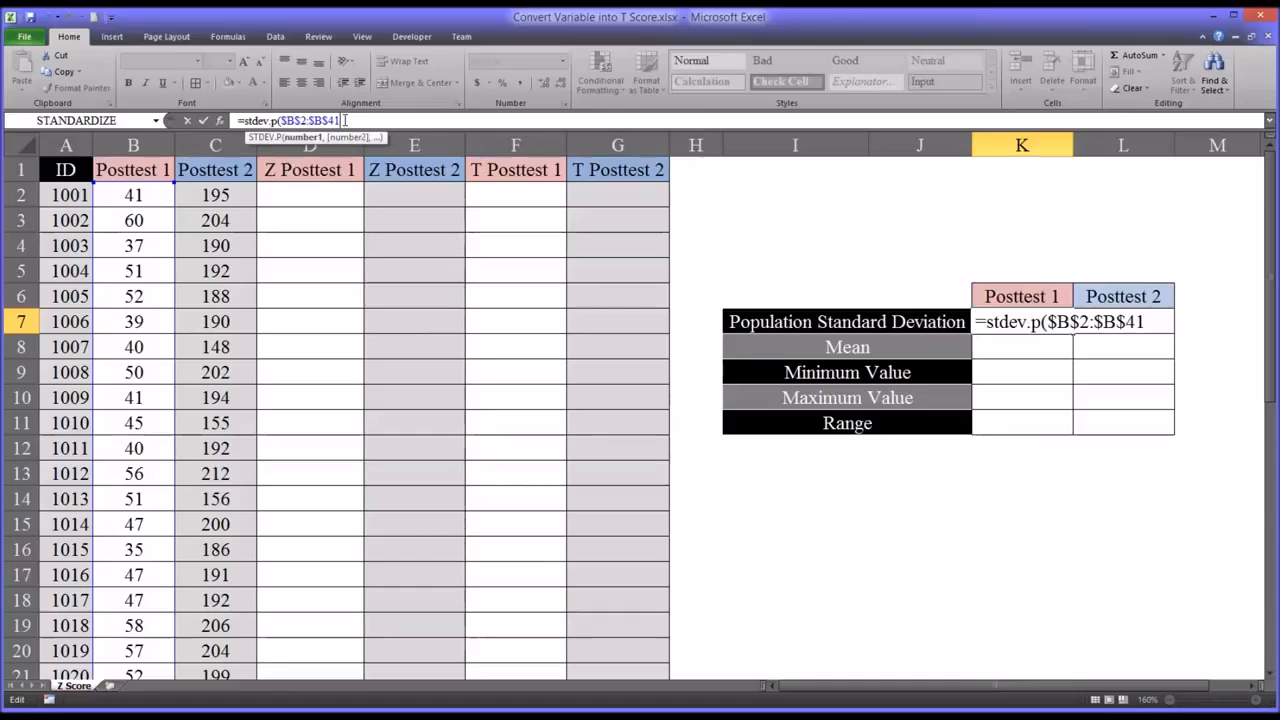
{"action": "type", "text": ")"}
{"action": "key", "text": "Return"}
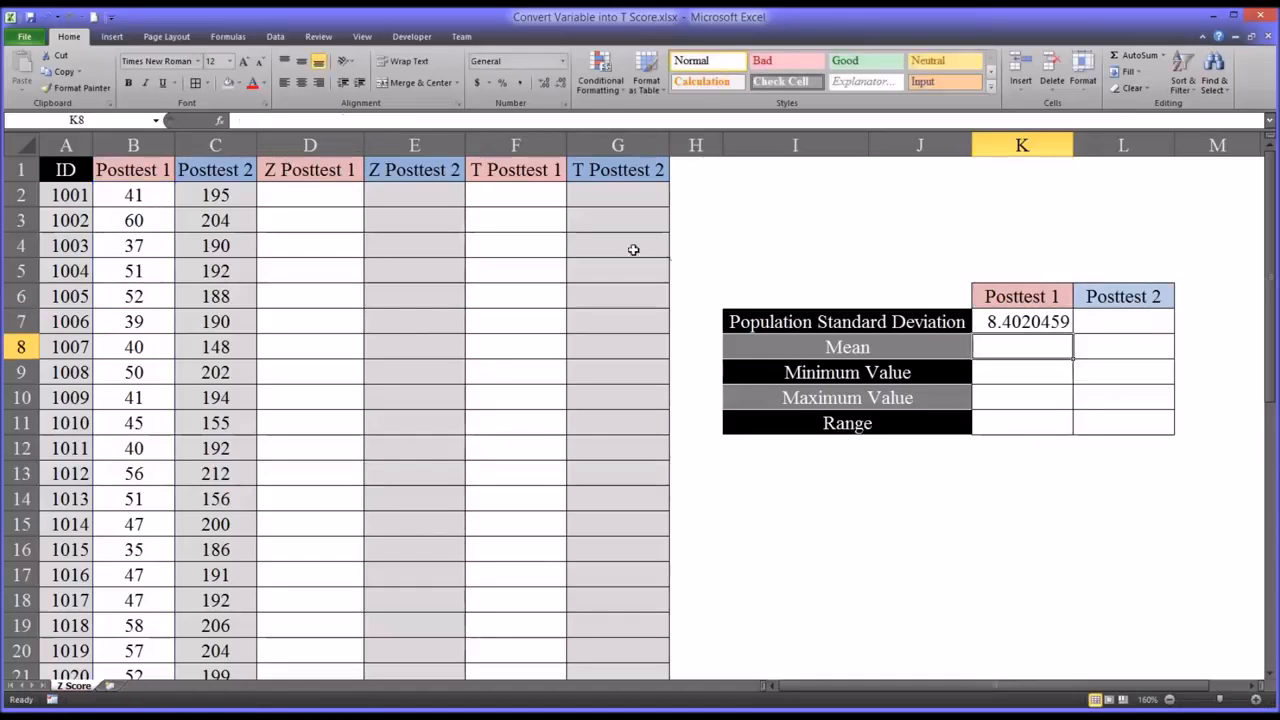
- Copy the standard deviation formula from K7 to L7 and change its range to $C$2:$C$41 for Posttest 2
{"action": "left_click", "coordinate": [1013, 321]}
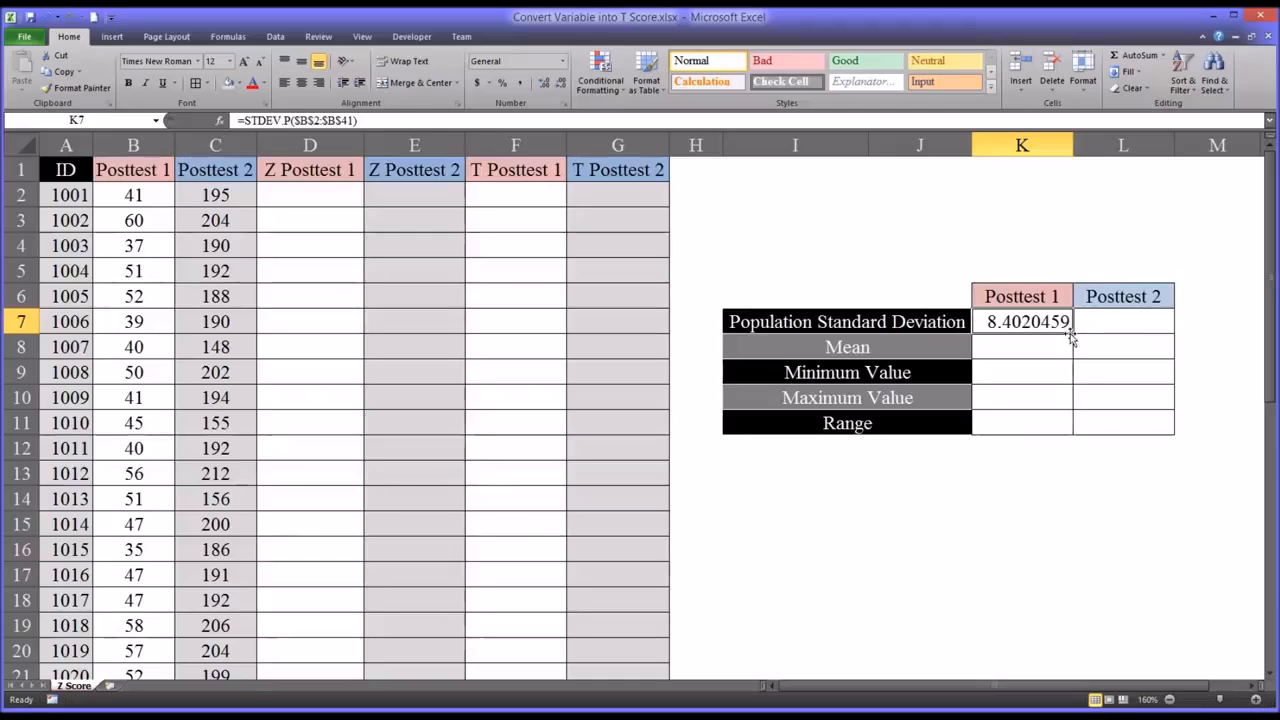
{"action": "left_click_drag", "start_coordinate": [1075, 334], "coordinate": [1128, 340]}
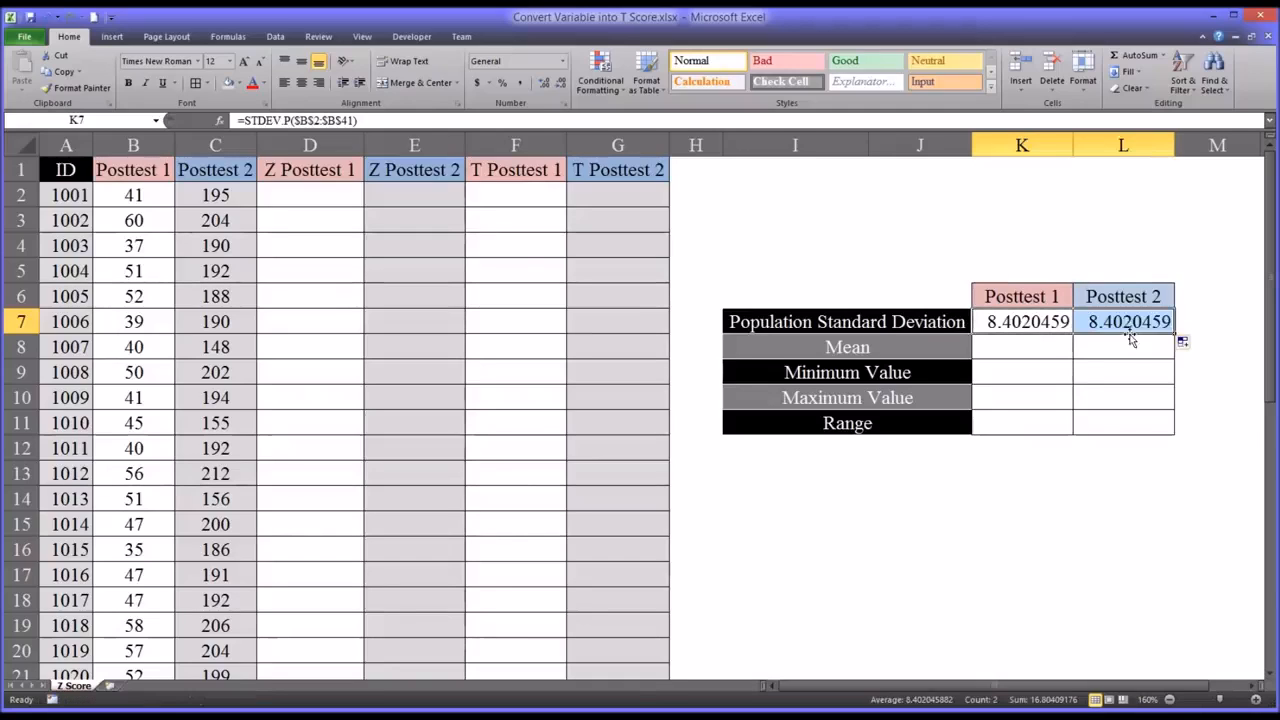
{"action": "left_click", "coordinate": [1126, 323]}
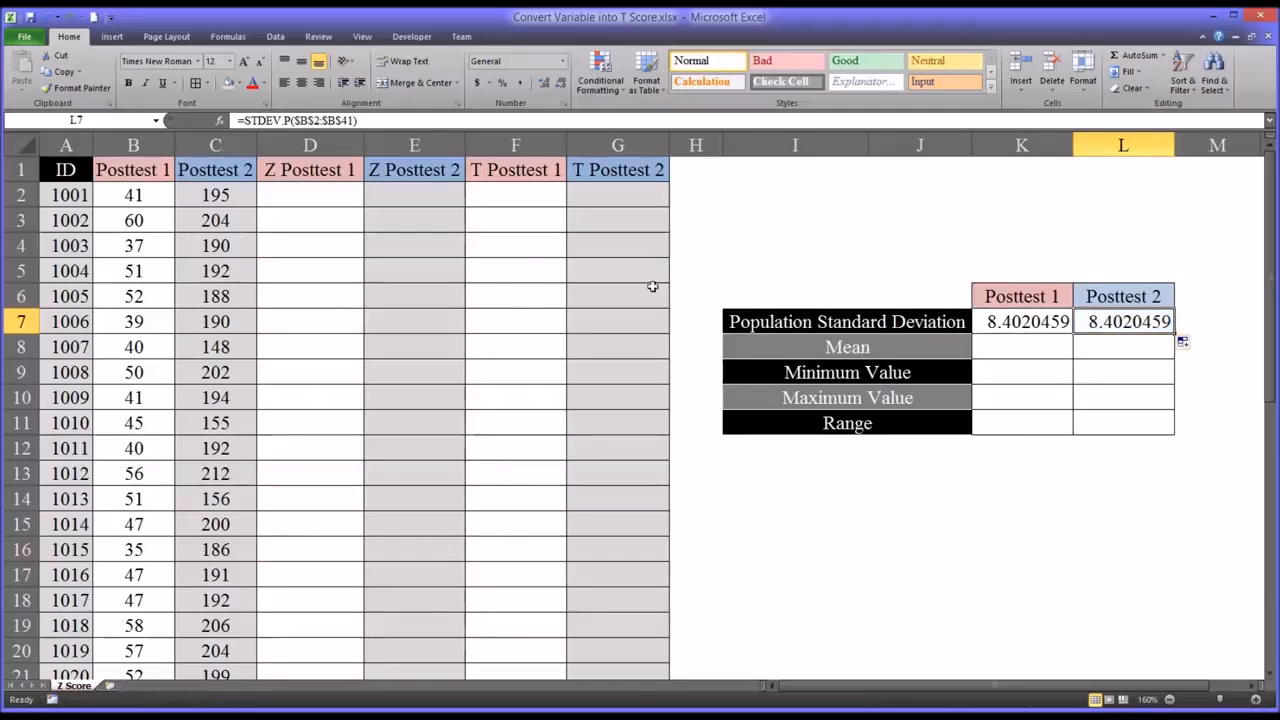
{"action": "left_click", "coordinate": [330, 120]}
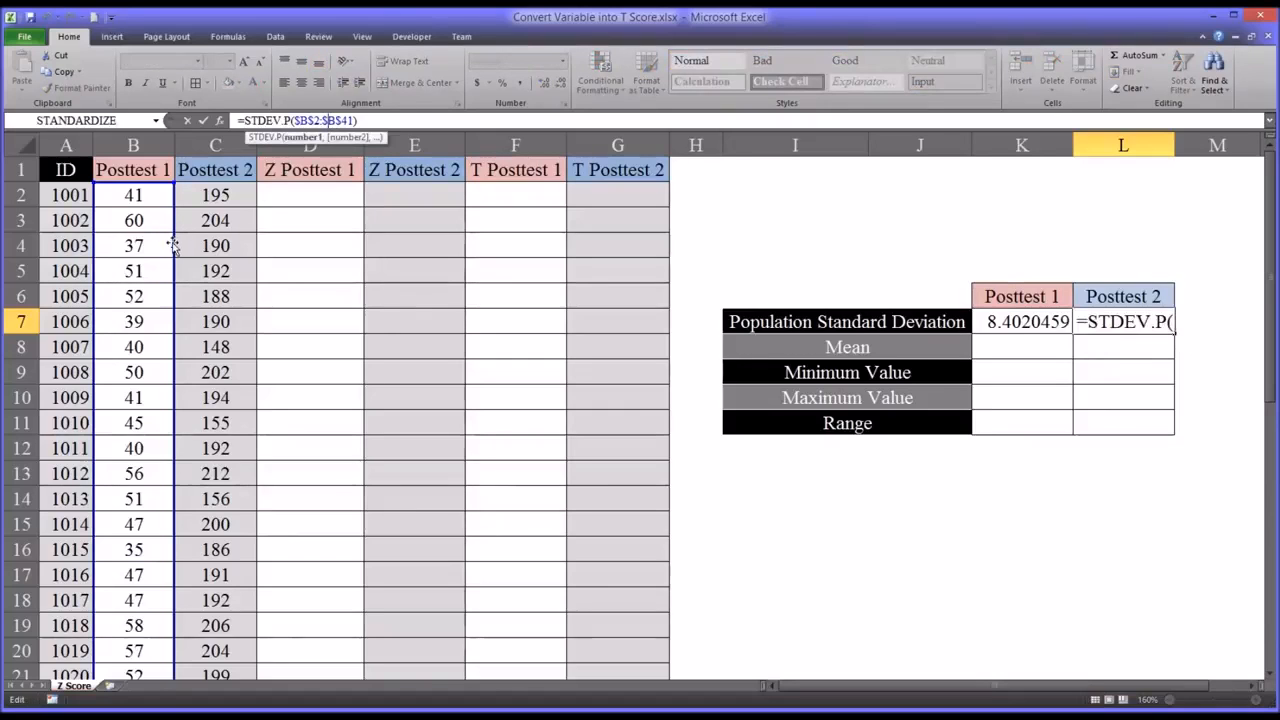
{"action": "left_click_drag", "start_coordinate": [173, 250], "coordinate": [205, 252]}
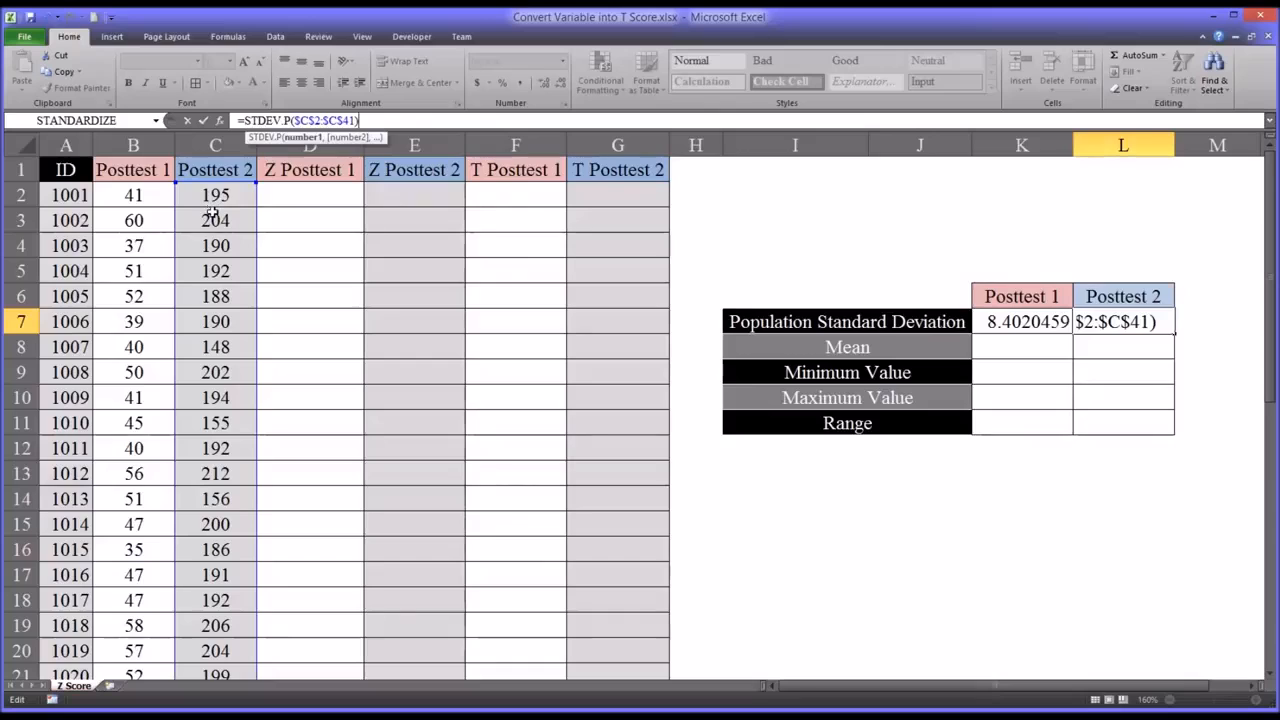
{"action": "key", "text": "Return"}
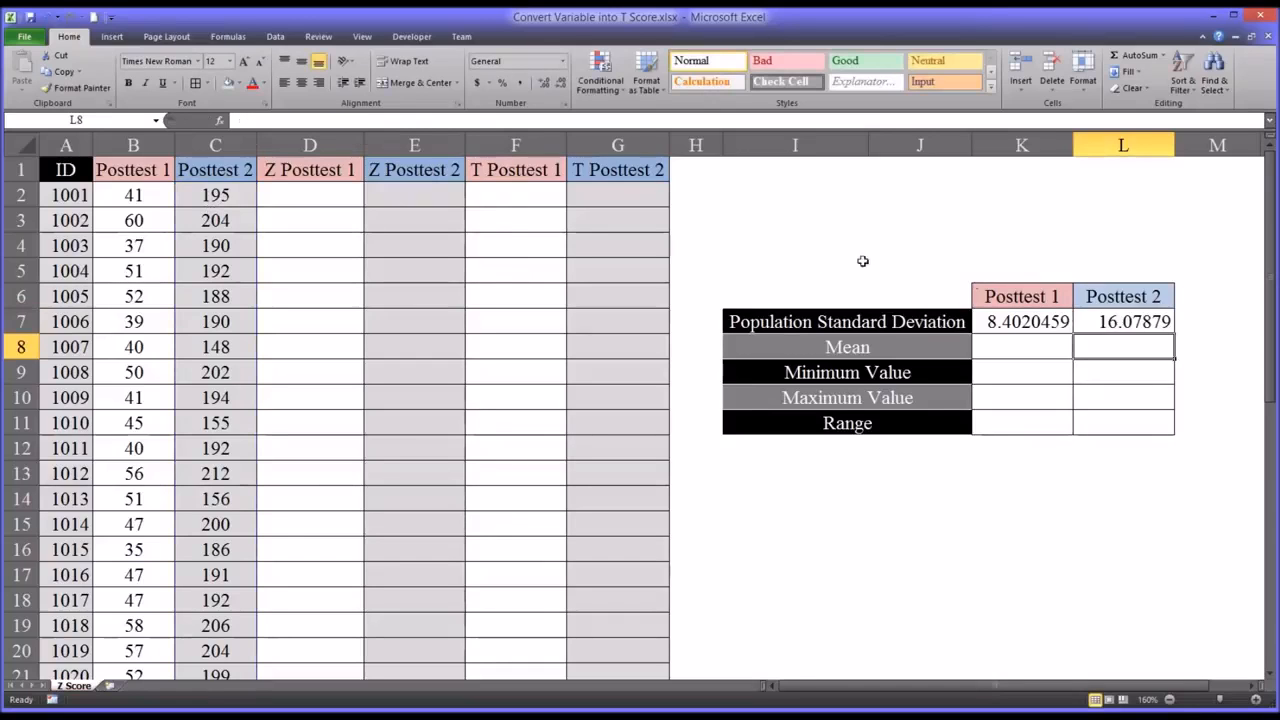
{"action": "left_click", "coordinate": [1115, 322]}
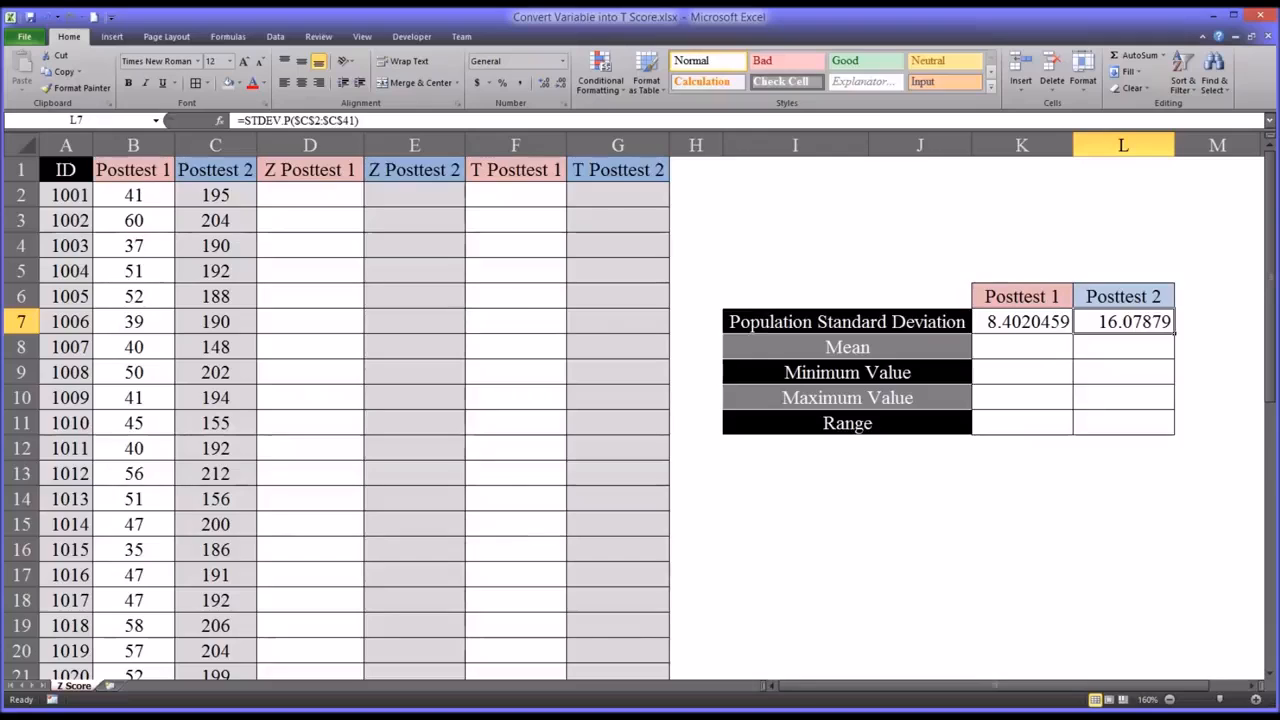
- Copy the Posttest 1 standard deviation formula from K7 to K8 and change its function to AVERAGE, giving =AVERAGE($B$2:$B$41)
{"action": "left_click", "coordinate": [1030, 322]}
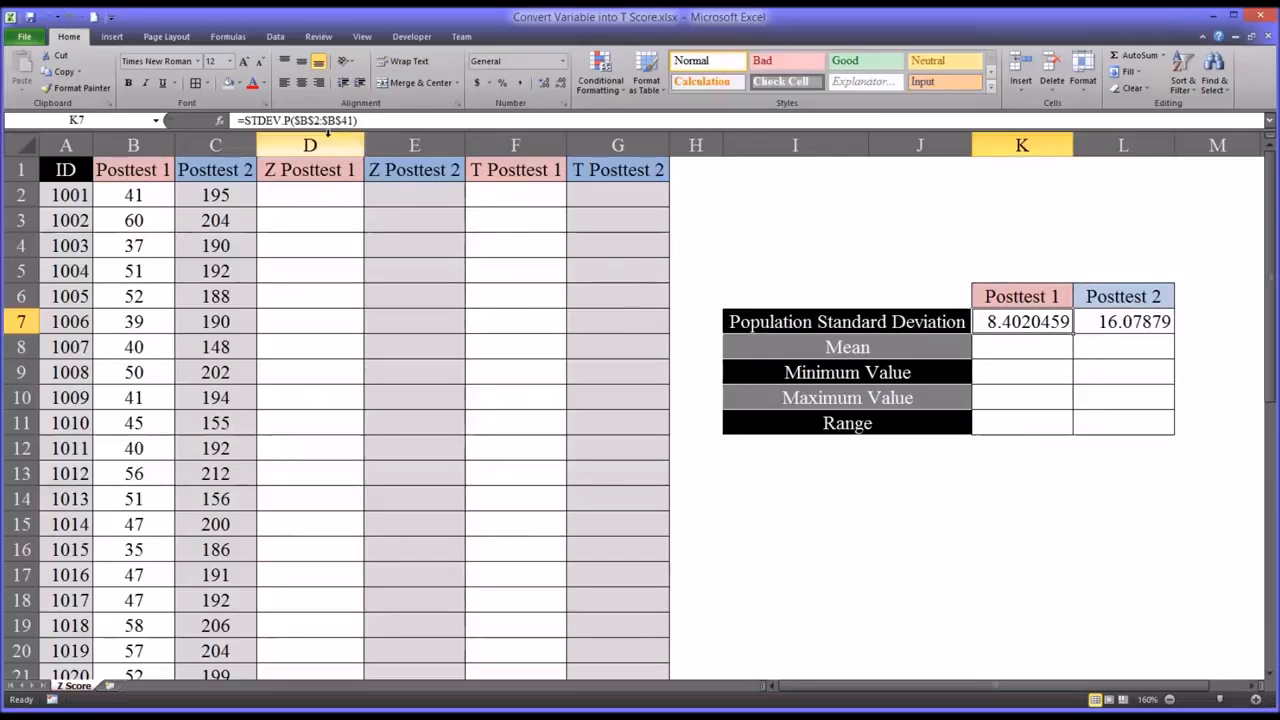
{"action": "left_click_drag", "start_coordinate": [1062, 338], "coordinate": [1073, 357]}
{"action": "left_click", "coordinate": [1012, 347]}
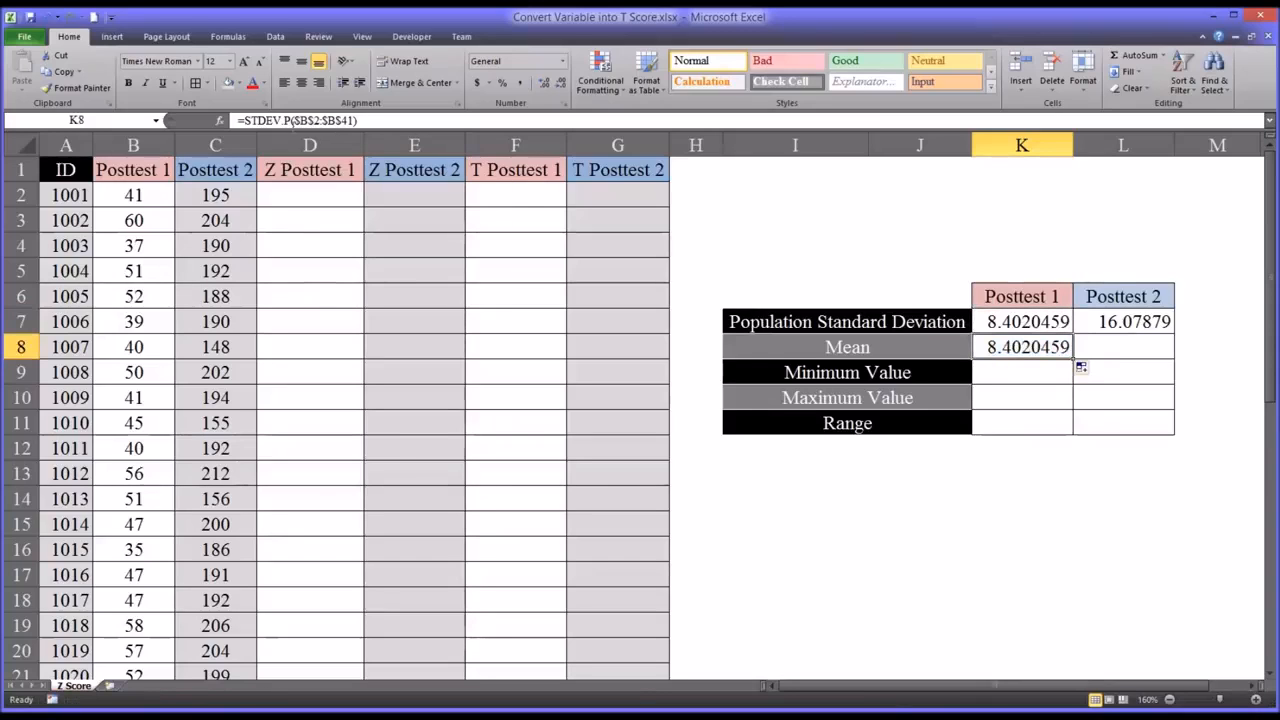
{"action": "double_click", "coordinate": [265, 120]}
{"action": "left_click_drag", "start_coordinate": [291, 120], "coordinate": [249, 121]}
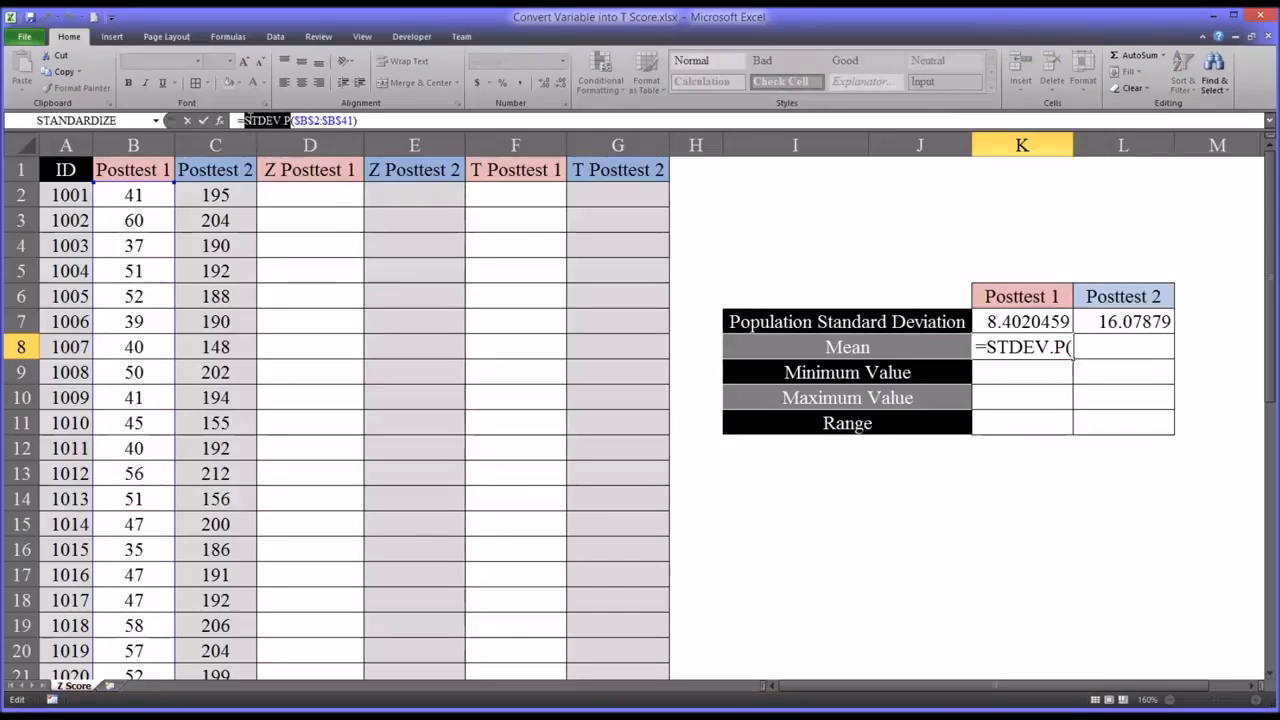
{"action": "type", "text": "av"}
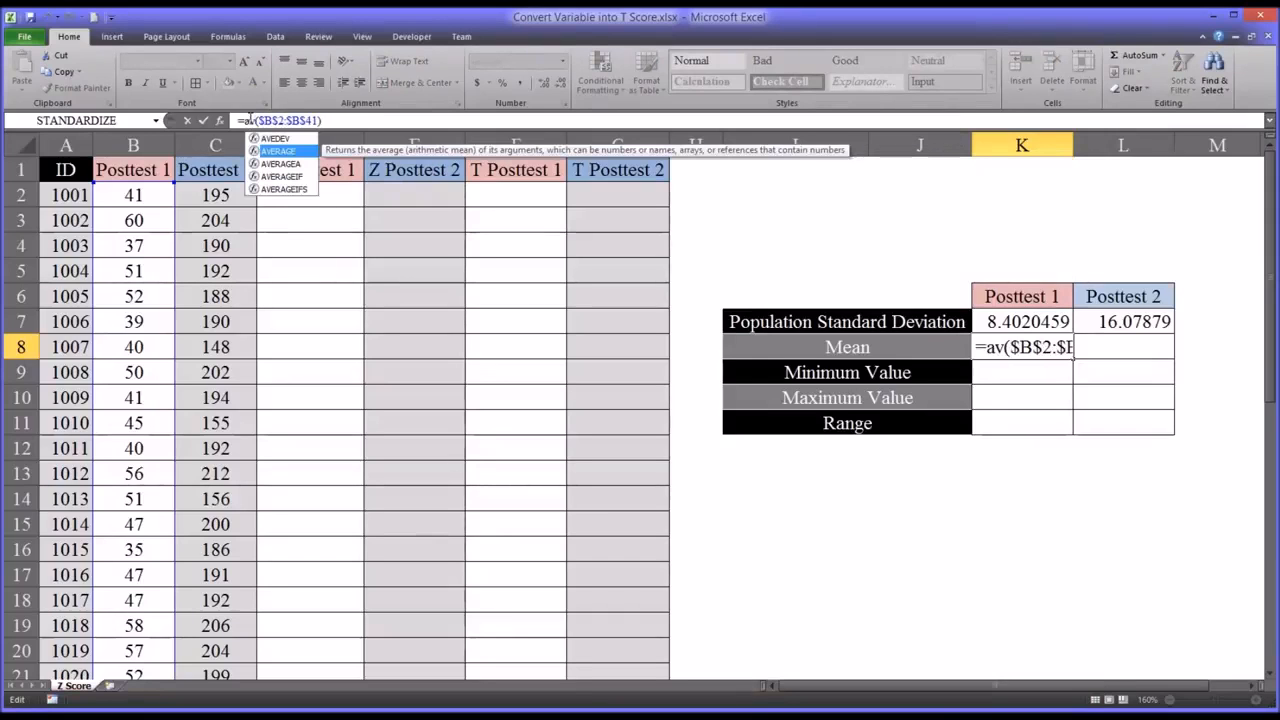
{"action": "key", "text": "Down"}
{"action": "key", "text": "Tab"}
{"action": "key", "text": "Return"}
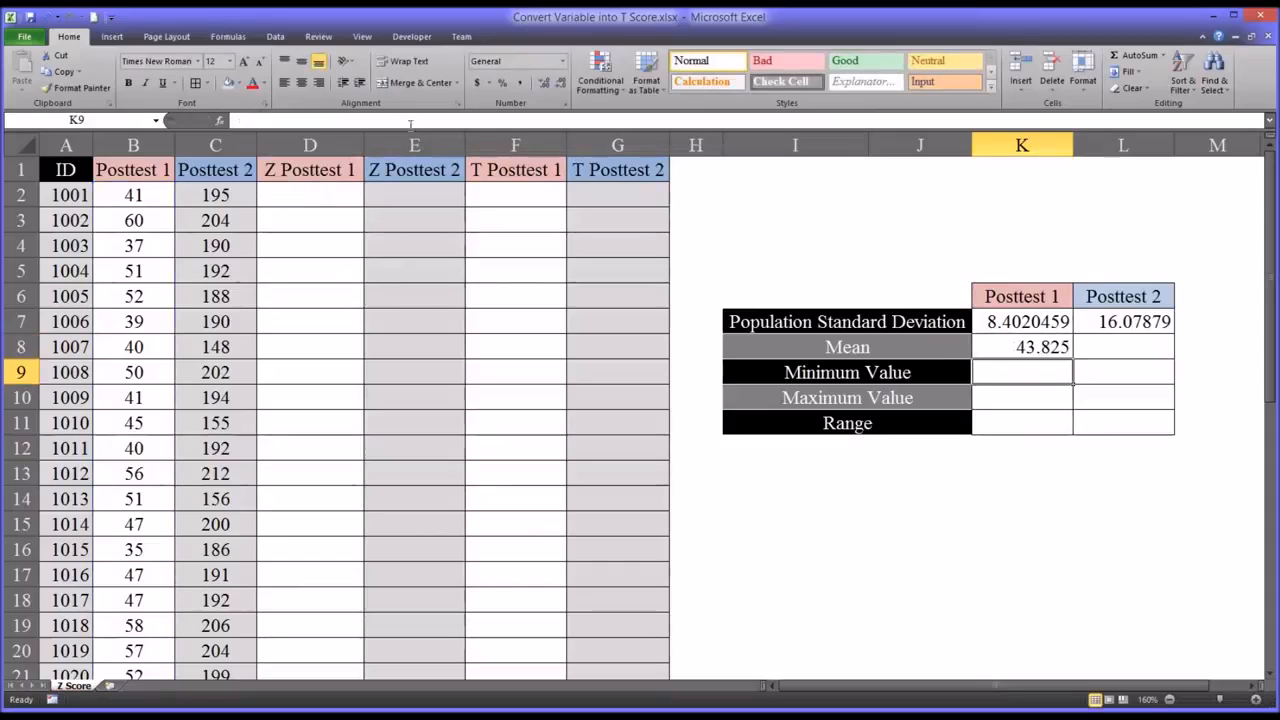
{"action": "left_click", "coordinate": [999, 349]}
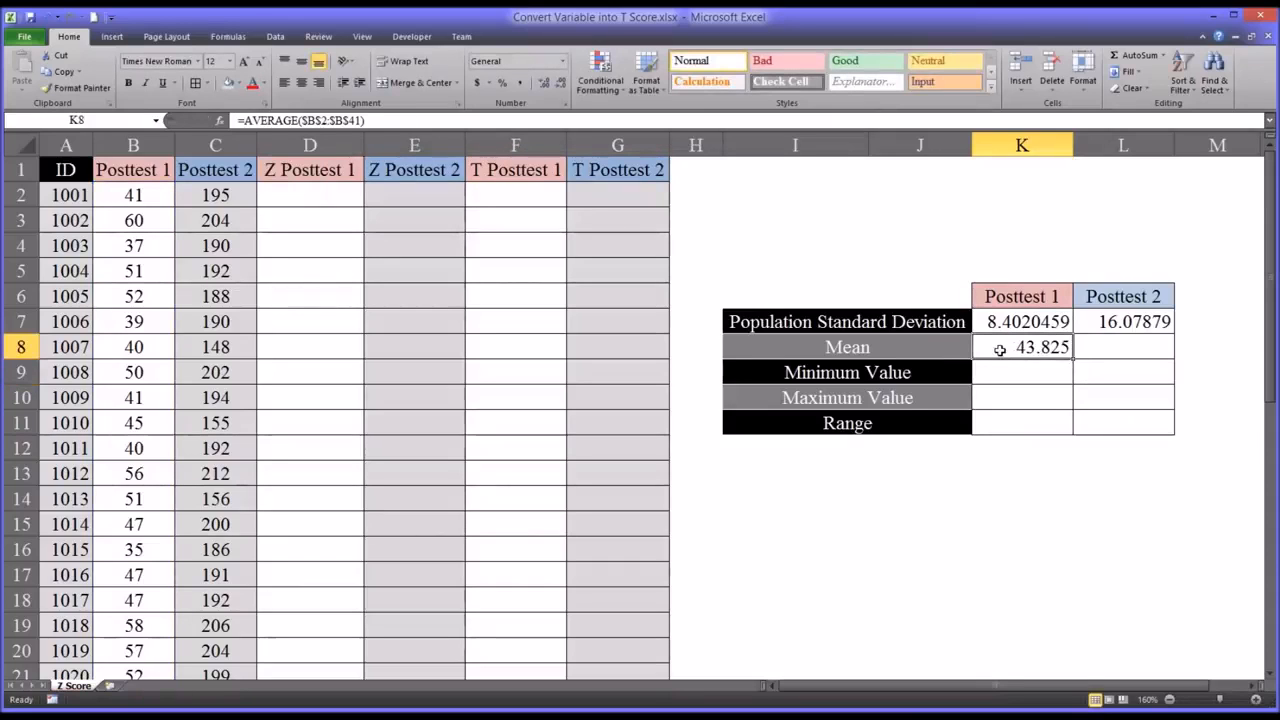
- Copy the Posttest 2 standard deviation formula from L7 to L8 and replace its function with AVERAGE, keeping the range $C$2:$C$41
{"action": "left_click", "coordinate": [1108, 321]}
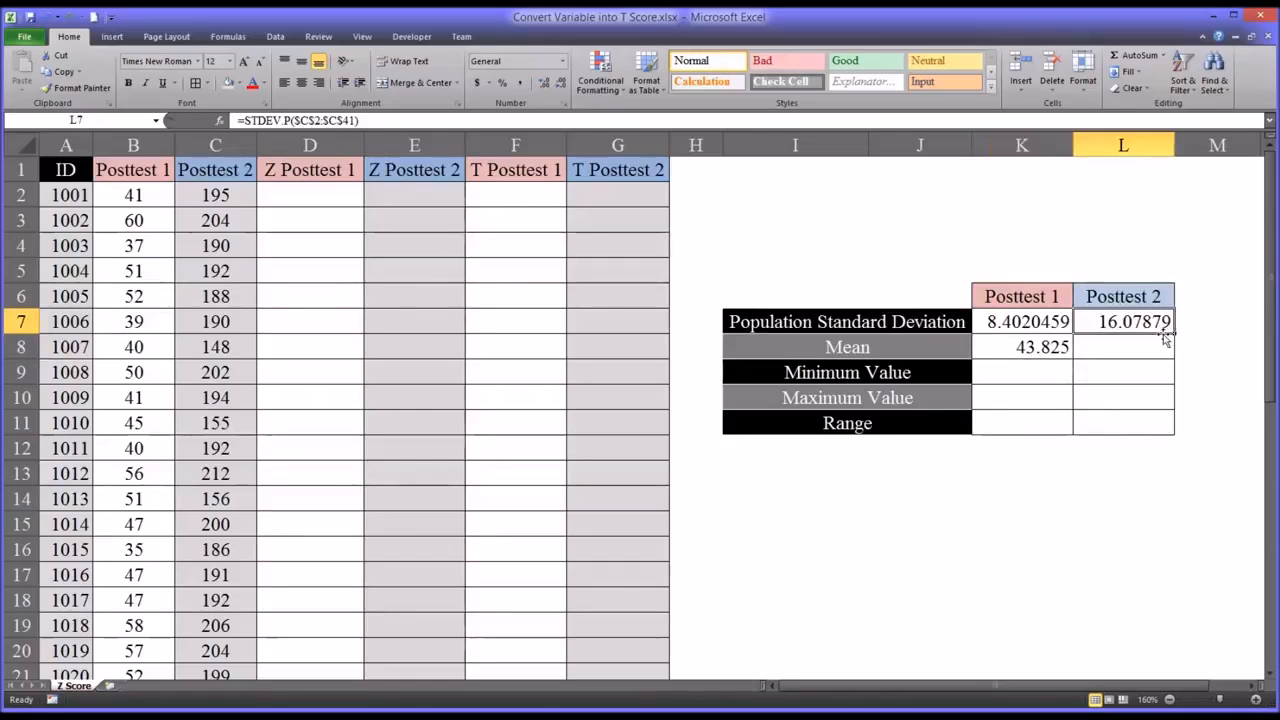
{"action": "left_click_drag", "start_coordinate": [1165, 339], "coordinate": [1166, 352]}
{"action": "left_click", "coordinate": [1115, 342]}
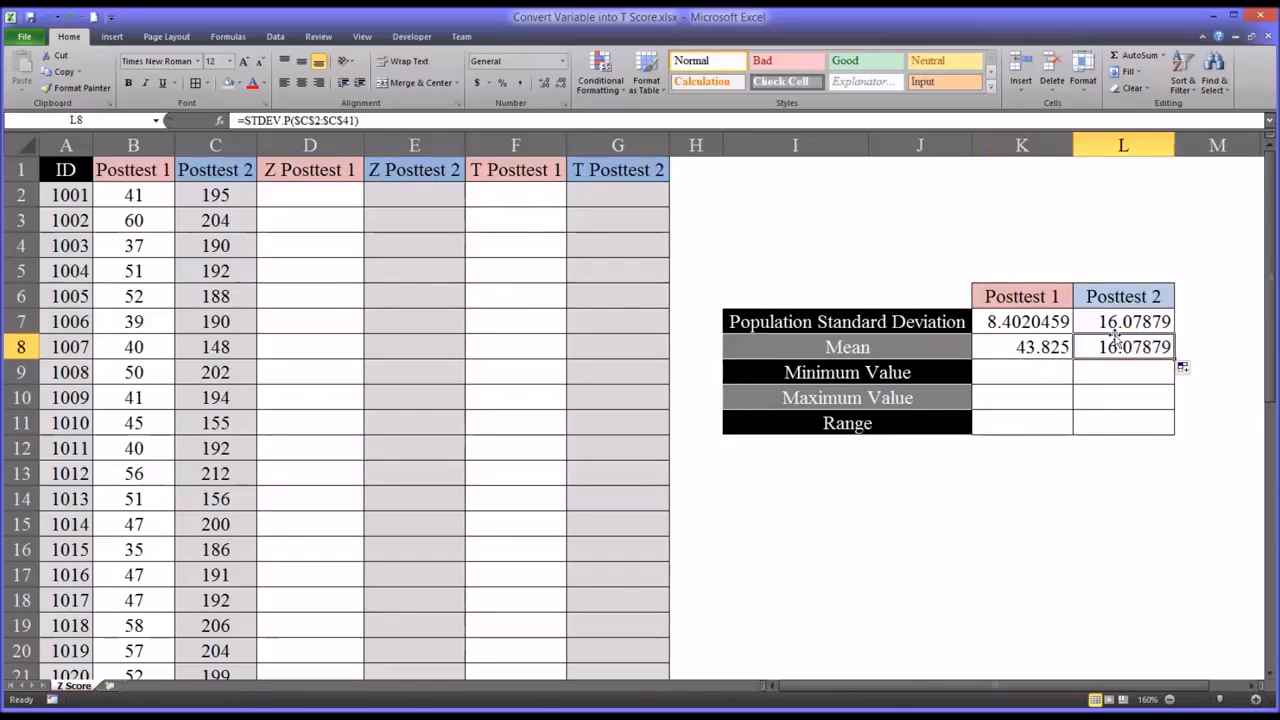
{"action": "left_click_drag", "start_coordinate": [291, 120], "coordinate": [248, 121]}
{"action": "type", "text": "av"}
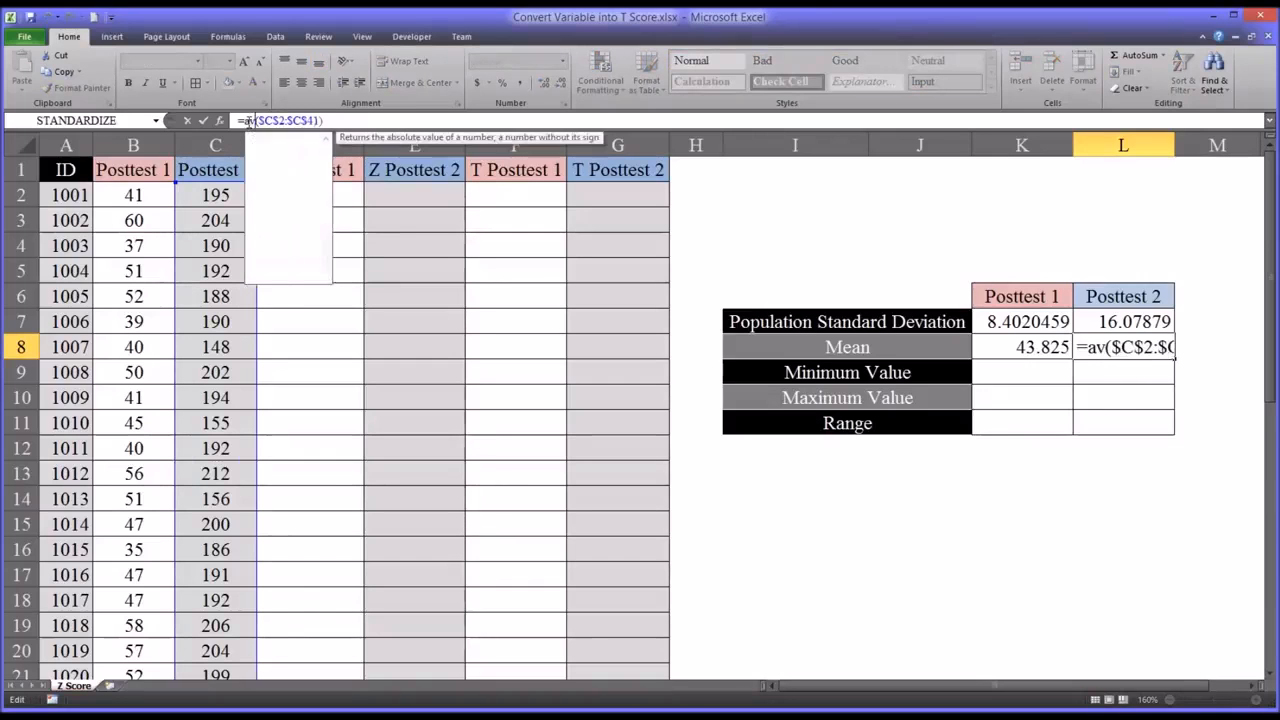
{"action": "type", "text": "erage"}
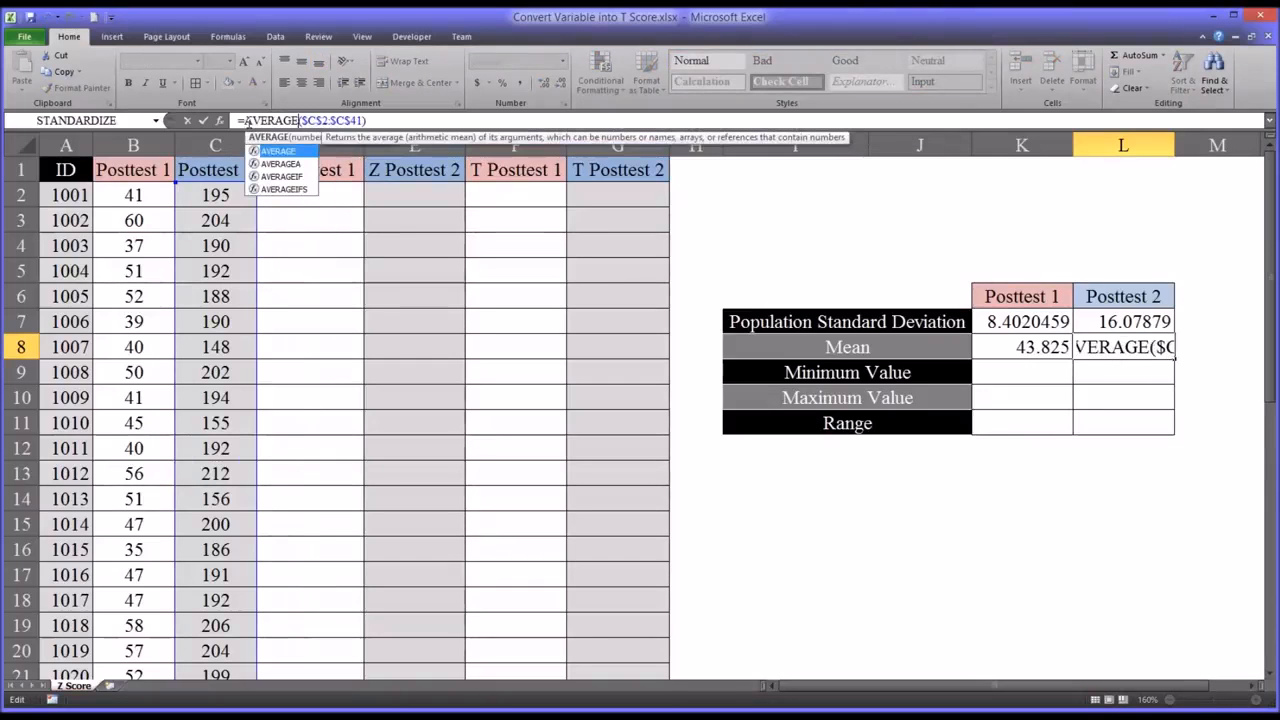
{"action": "key", "text": "Return"}
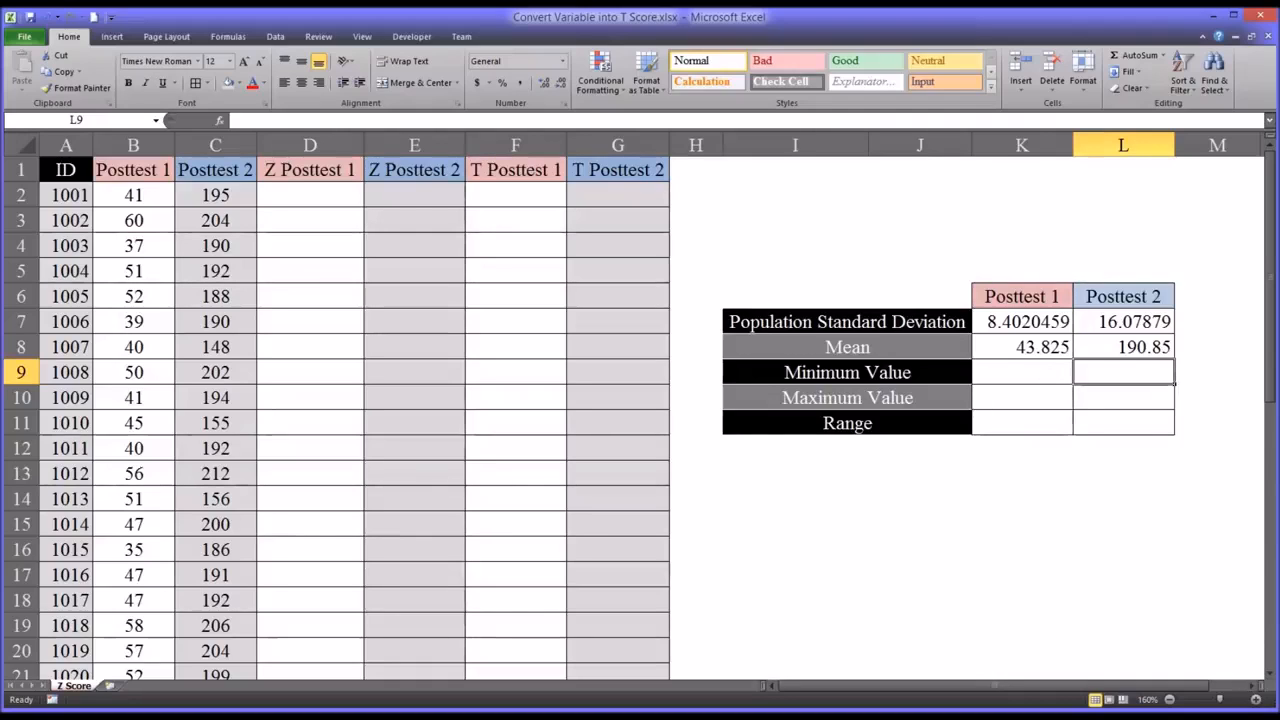
{"action": "left_click_drag", "start_coordinate": [1030, 326], "coordinate": [1064, 348]}
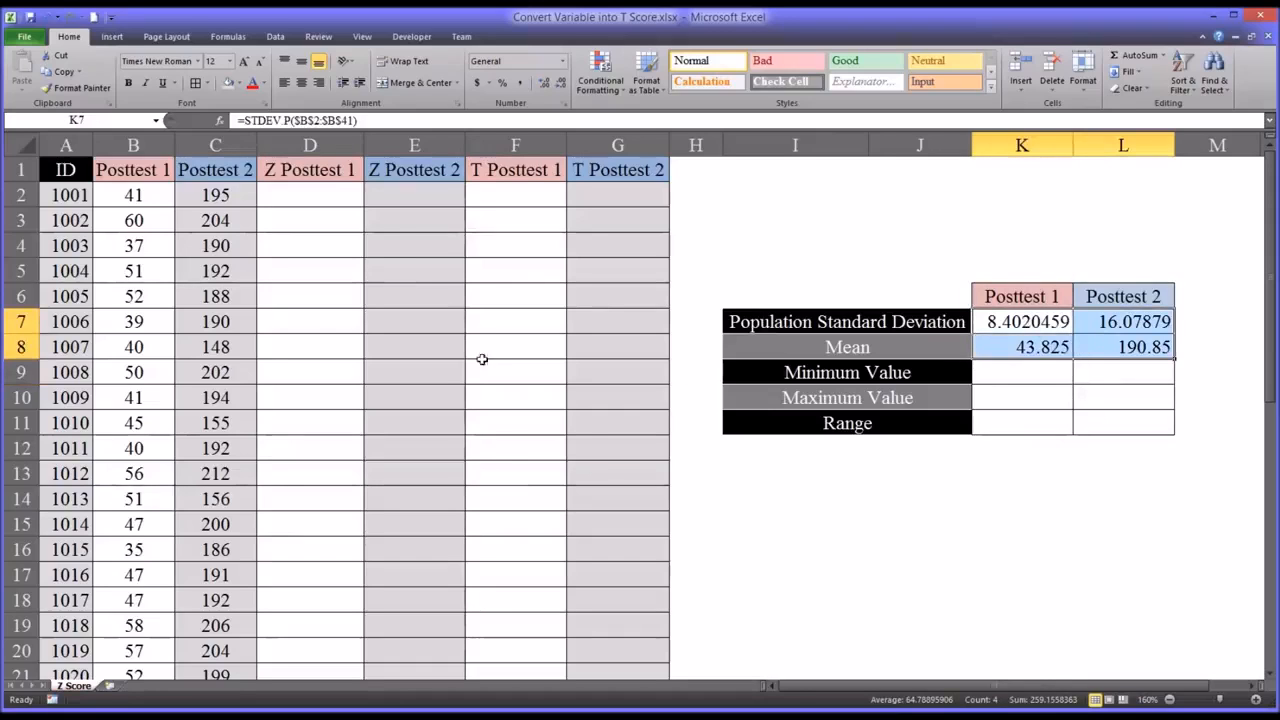
{"action": "left_click", "coordinate": [140, 196]}
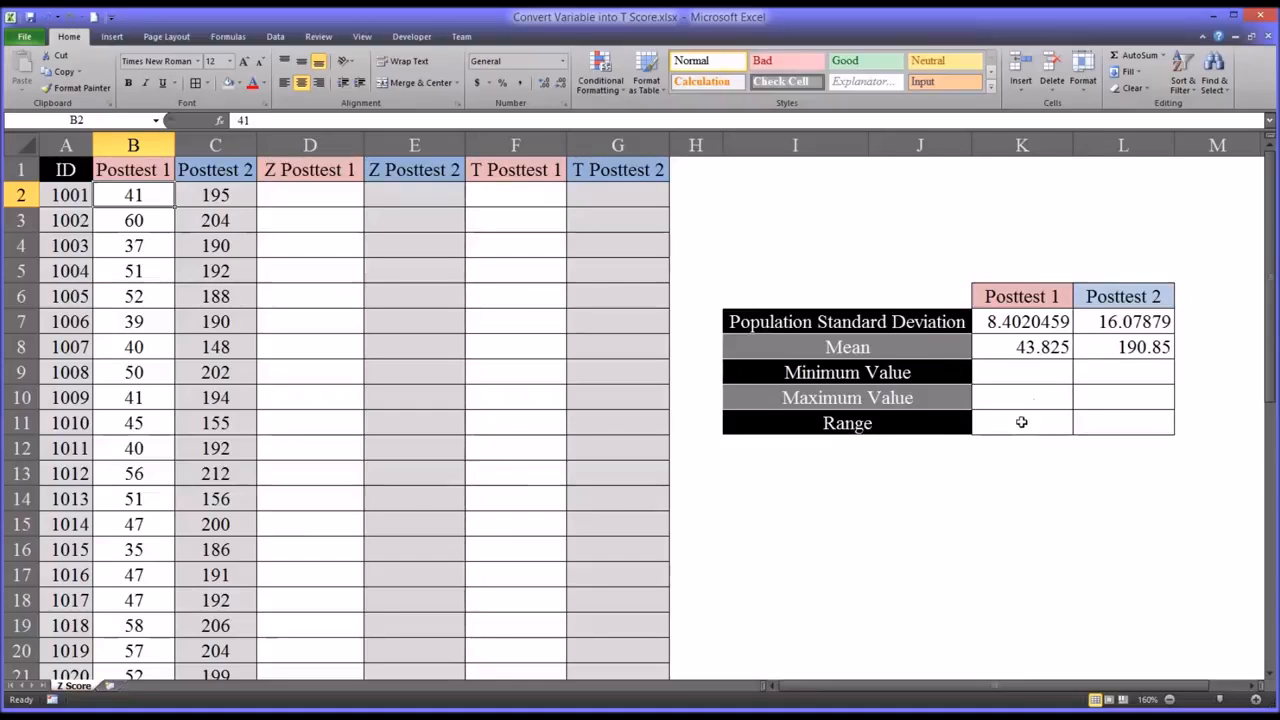
- Fill the Posttest 1 mean formula down from K8 to K9 and change it to =MIN($B$2:$B$41) for the minimum value
{"action": "left_click", "coordinate": [1046, 352]}
{"action": "left_click_drag", "start_coordinate": [1073, 358], "coordinate": [1074, 388]}
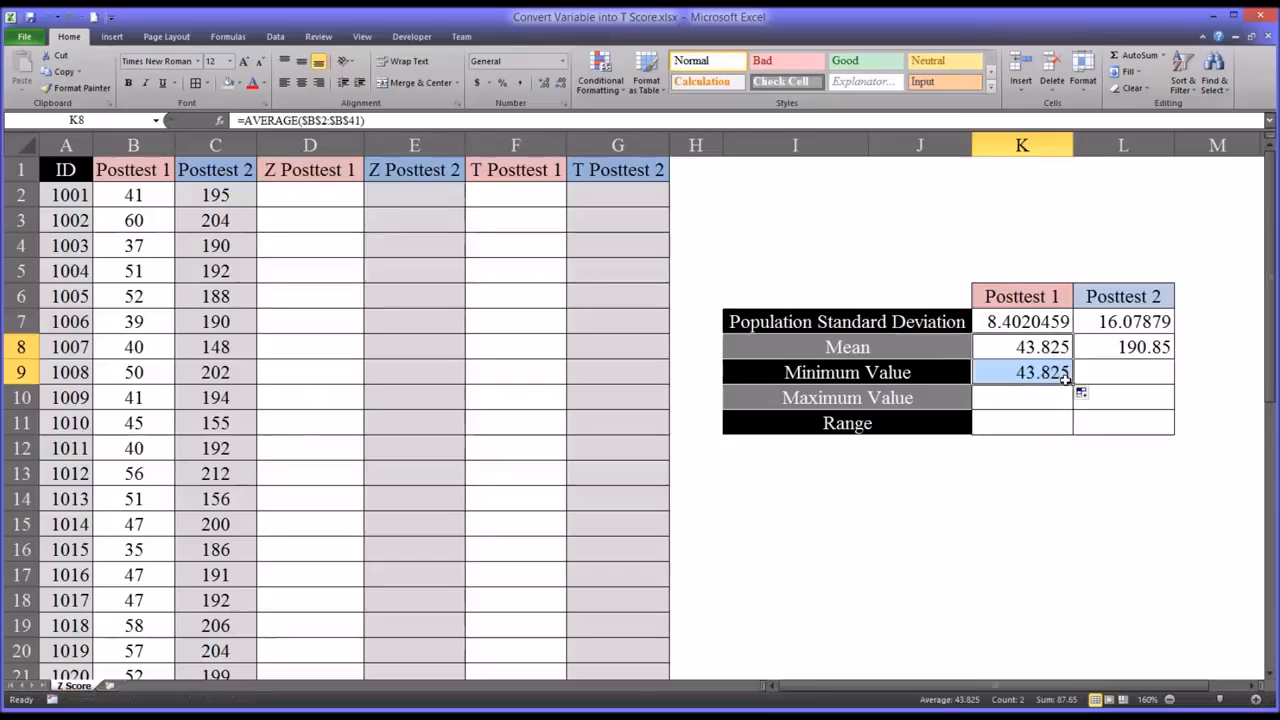
{"action": "left_click", "coordinate": [1035, 377]}
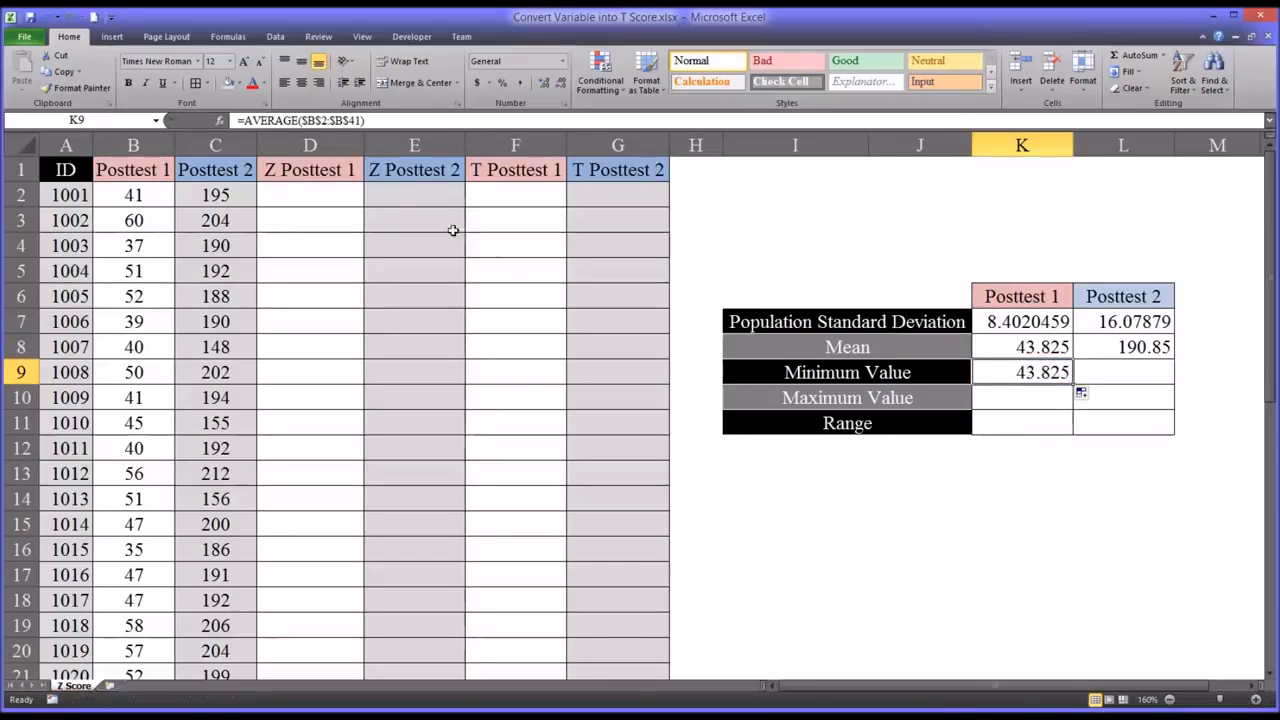
{"action": "key", "text": "F2"}
{"action": "left_click_drag", "start_coordinate": [272, 120], "coordinate": [244, 120]}
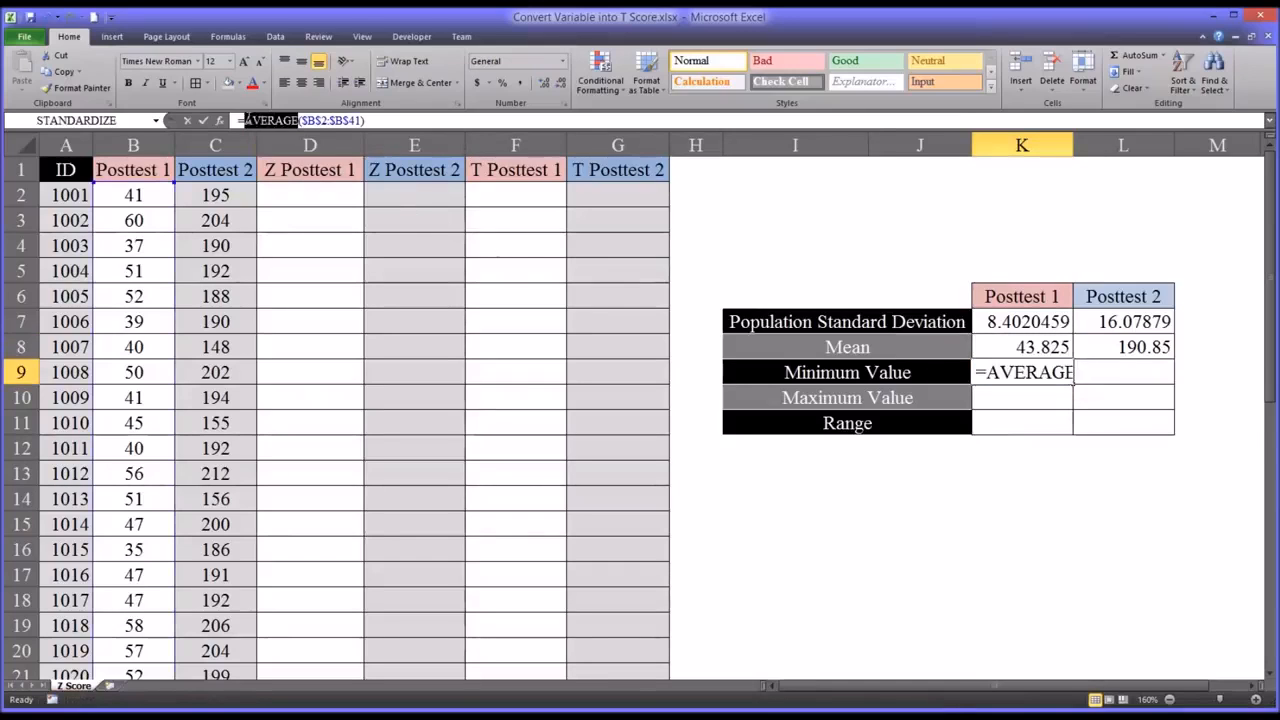
{"action": "type", "text": "min"}
{"action": "key", "text": "Return"}
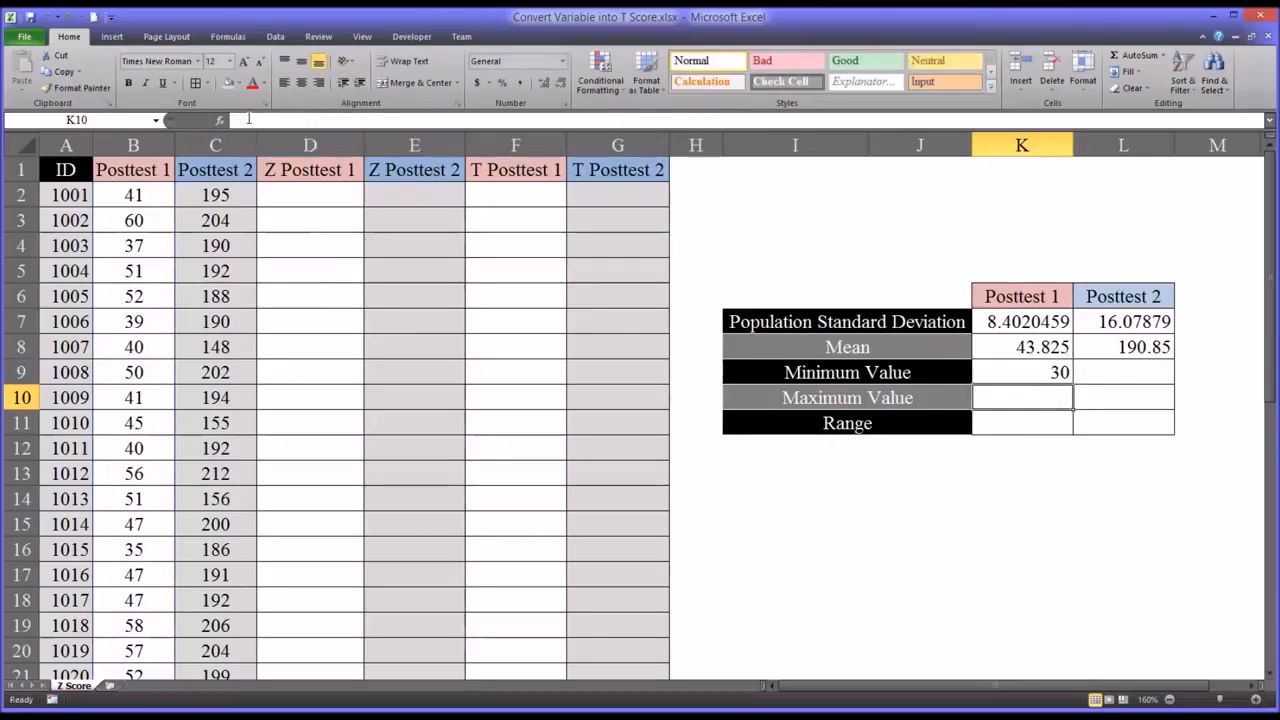
{"action": "left_click", "coordinate": [1016, 381]}
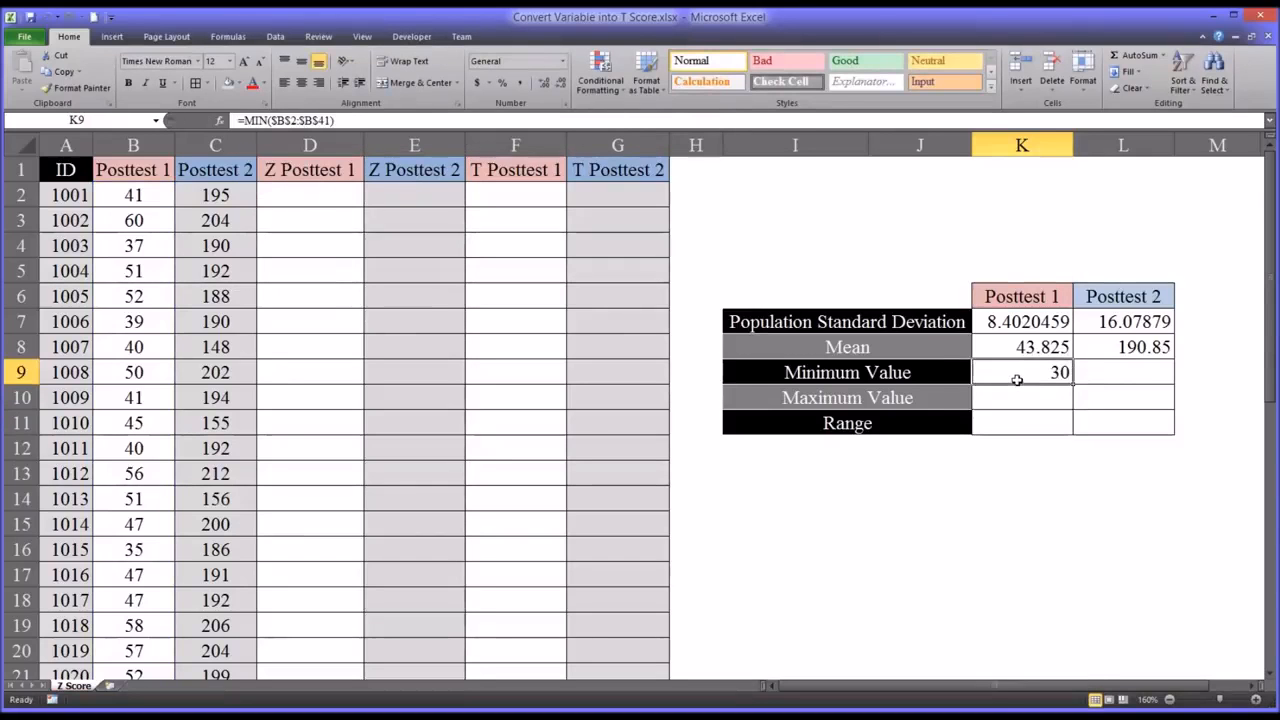
- Fill the Posttest 2 mean formula down from L8 to L9 and change its function to MIN over $C$2:$C$41
{"action": "left_click", "coordinate": [1115, 352]}
{"action": "left_click_drag", "start_coordinate": [1170, 359], "coordinate": [1127, 373]}
{"action": "left_click", "coordinate": [1127, 373]}
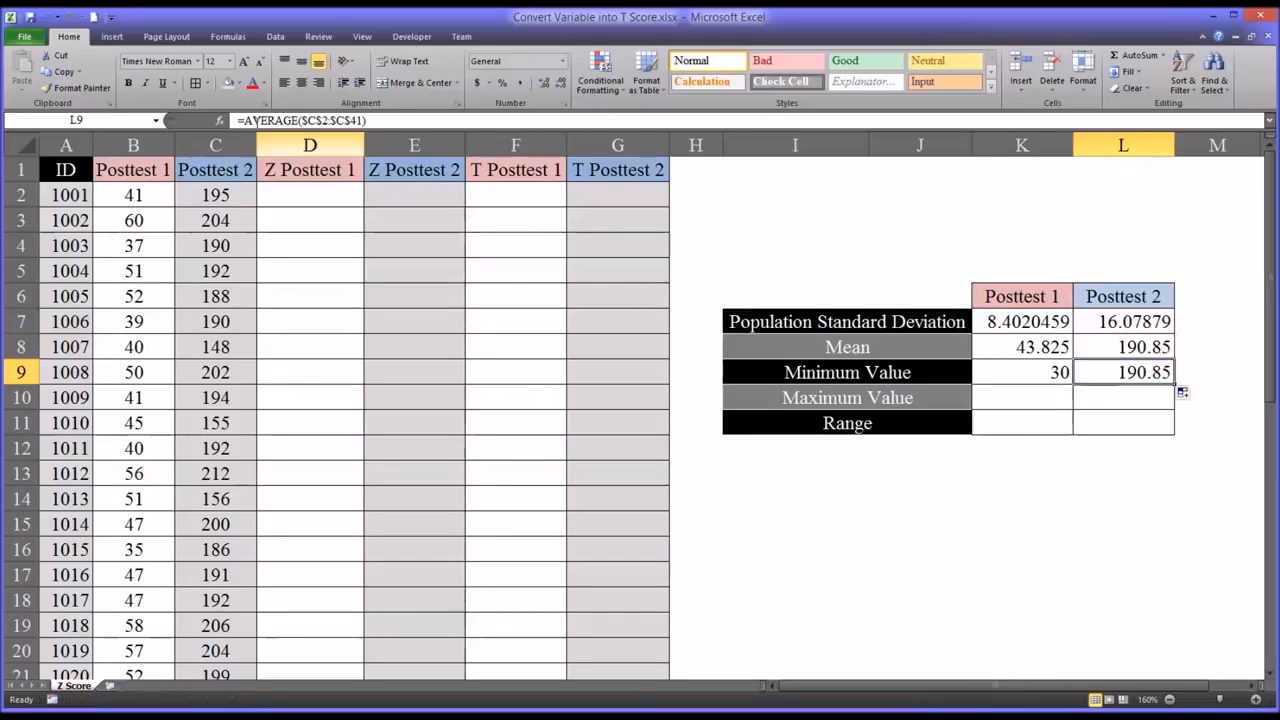
{"action": "left_click_drag", "start_coordinate": [297, 120], "coordinate": [245, 120]}
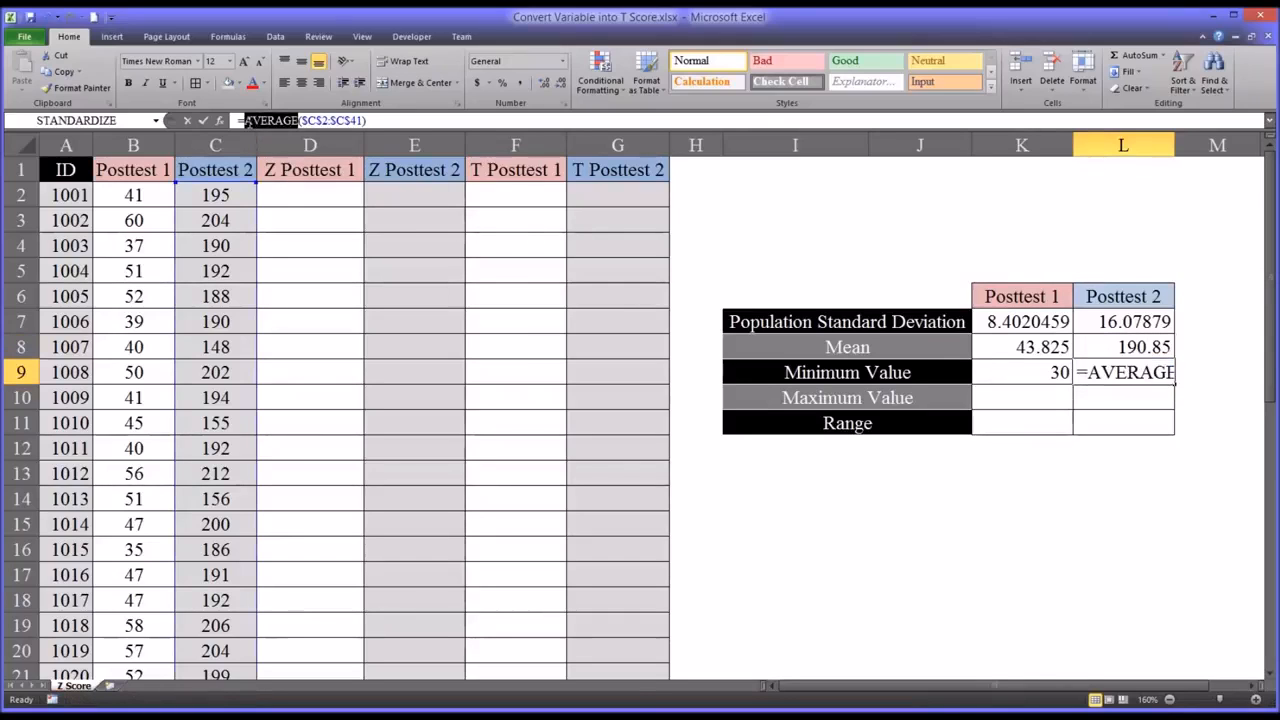
{"action": "type", "text": "min"}
{"action": "key", "text": "Return"}
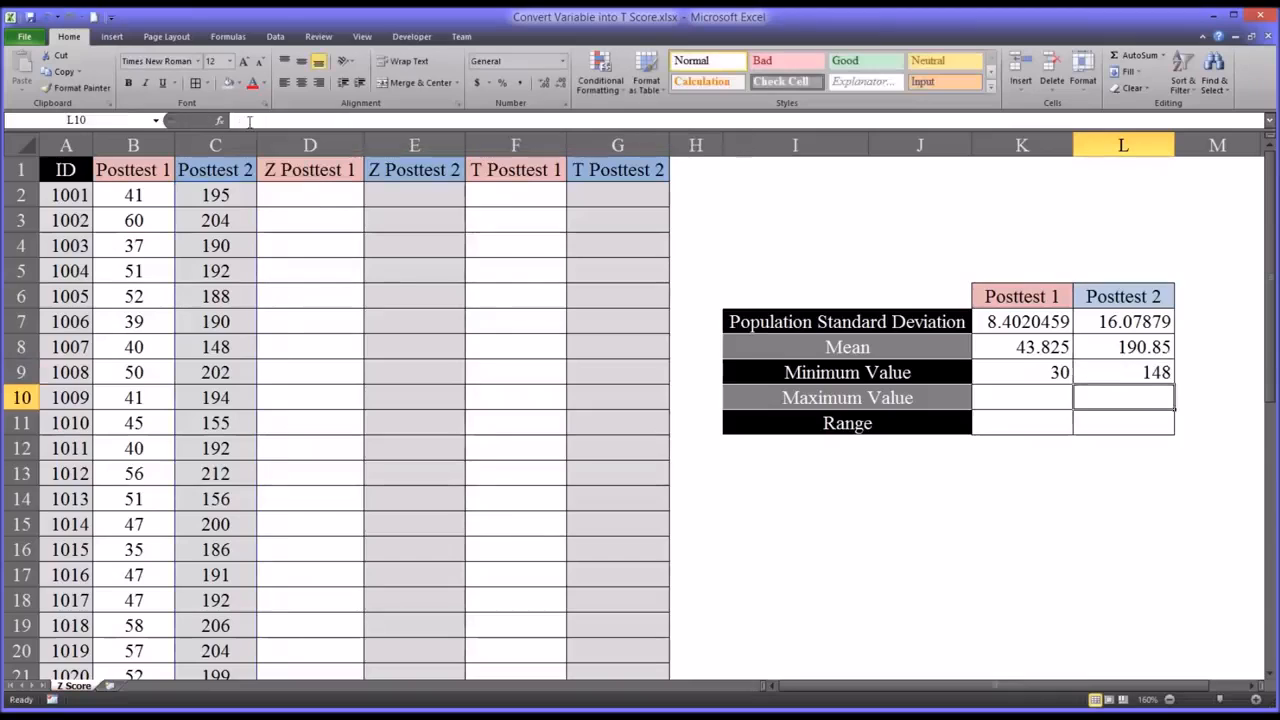
- Copy the Posttest 1 minimum formula from K9 to K10 and change its function to MAX over $B$2:$B$41
{"action": "left_click", "coordinate": [1018, 377]}
{"action": "left_click_drag", "start_coordinate": [1072, 384], "coordinate": [1072, 408]}
{"action": "left_click", "coordinate": [1027, 397]}
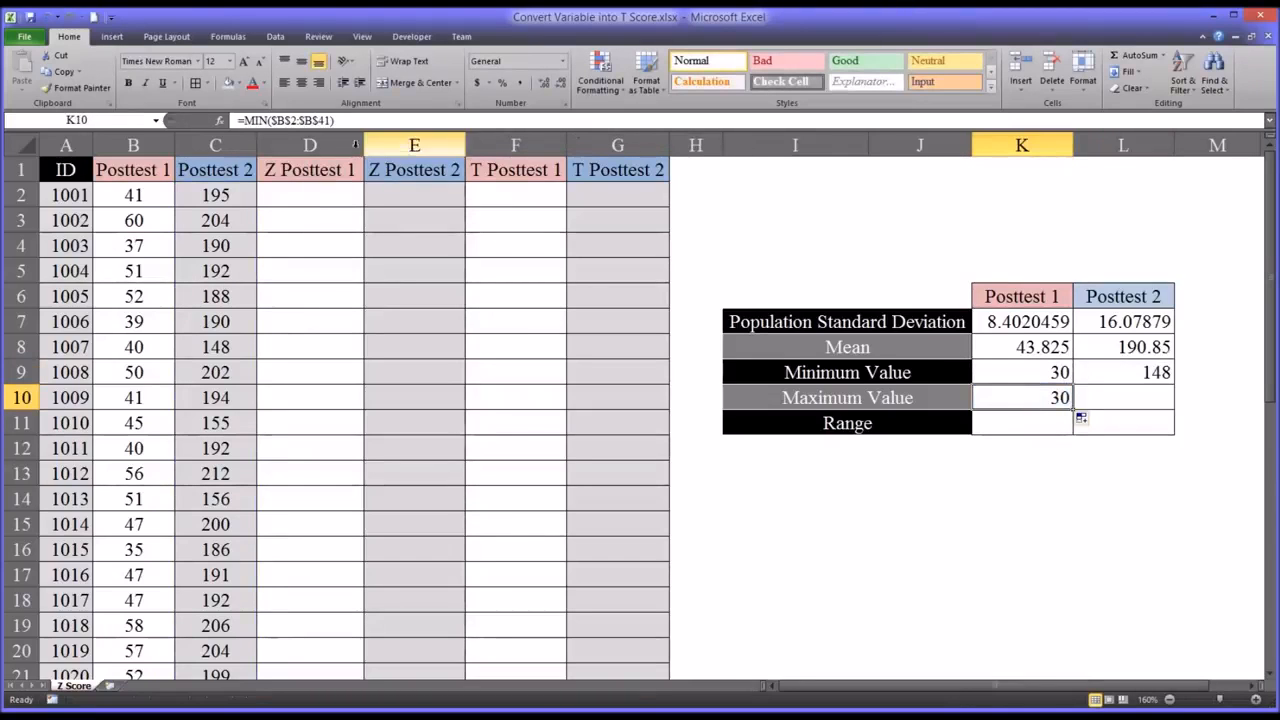
{"action": "left_click_drag", "start_coordinate": [267, 121], "coordinate": [257, 121]}
{"action": "type", "text": "AX"}
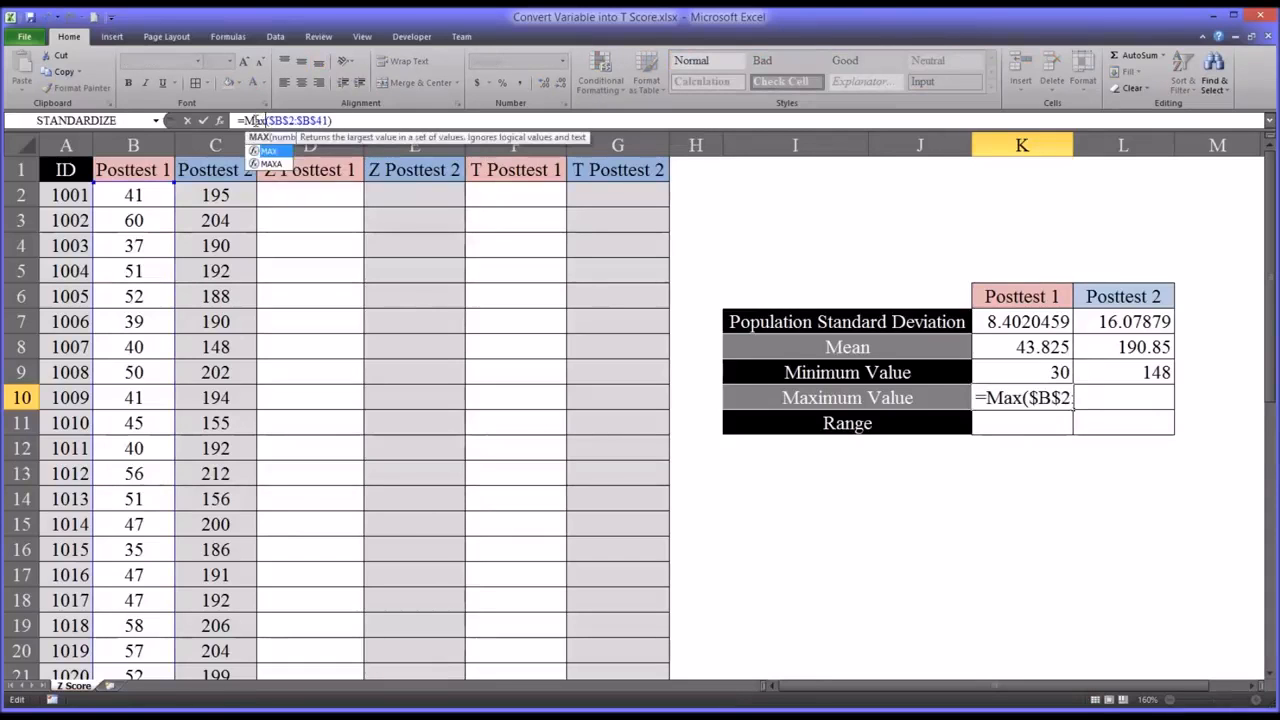
{"action": "key", "text": "Return"}
- Copy the Posttest 2 minimum formula from L9 to L10 and change its function to MAX over $C$2:$C$41
{"action": "left_click", "coordinate": [1128, 395]}
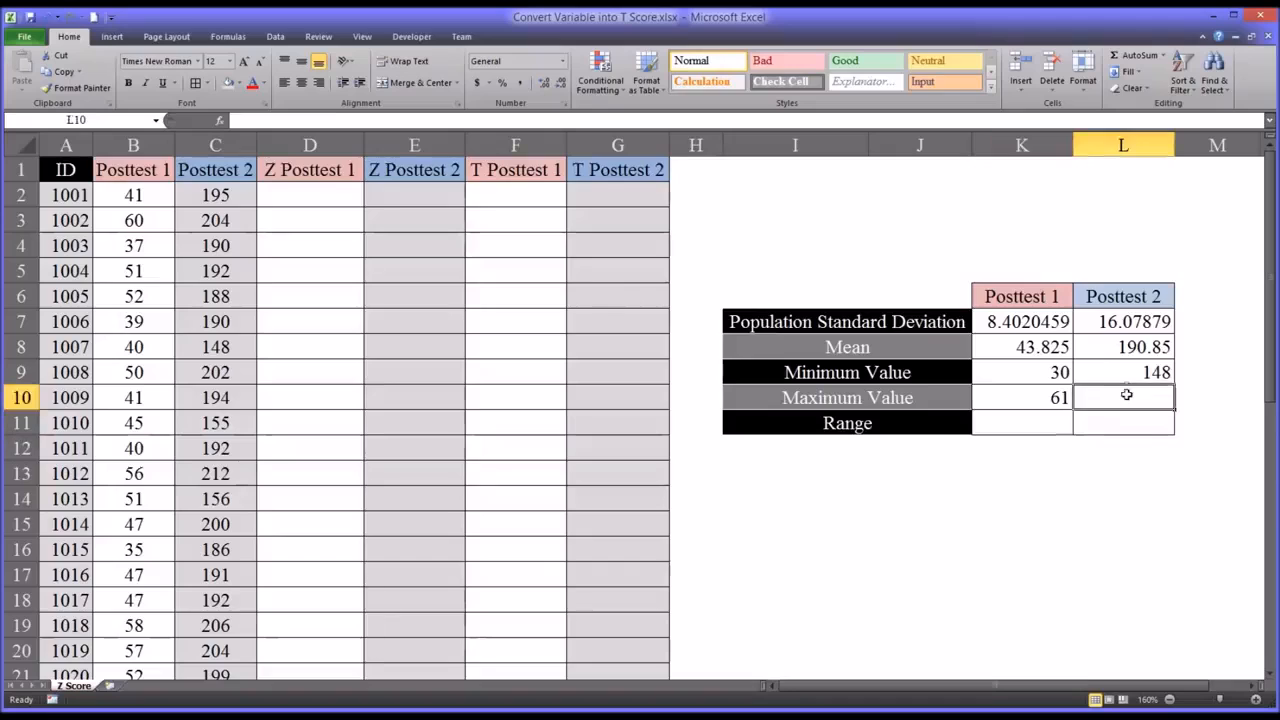
{"action": "left_click", "coordinate": [1125, 370]}
{"action": "left_click_drag", "start_coordinate": [1170, 381], "coordinate": [1177, 403]}
{"action": "left_click", "coordinate": [1135, 397]}
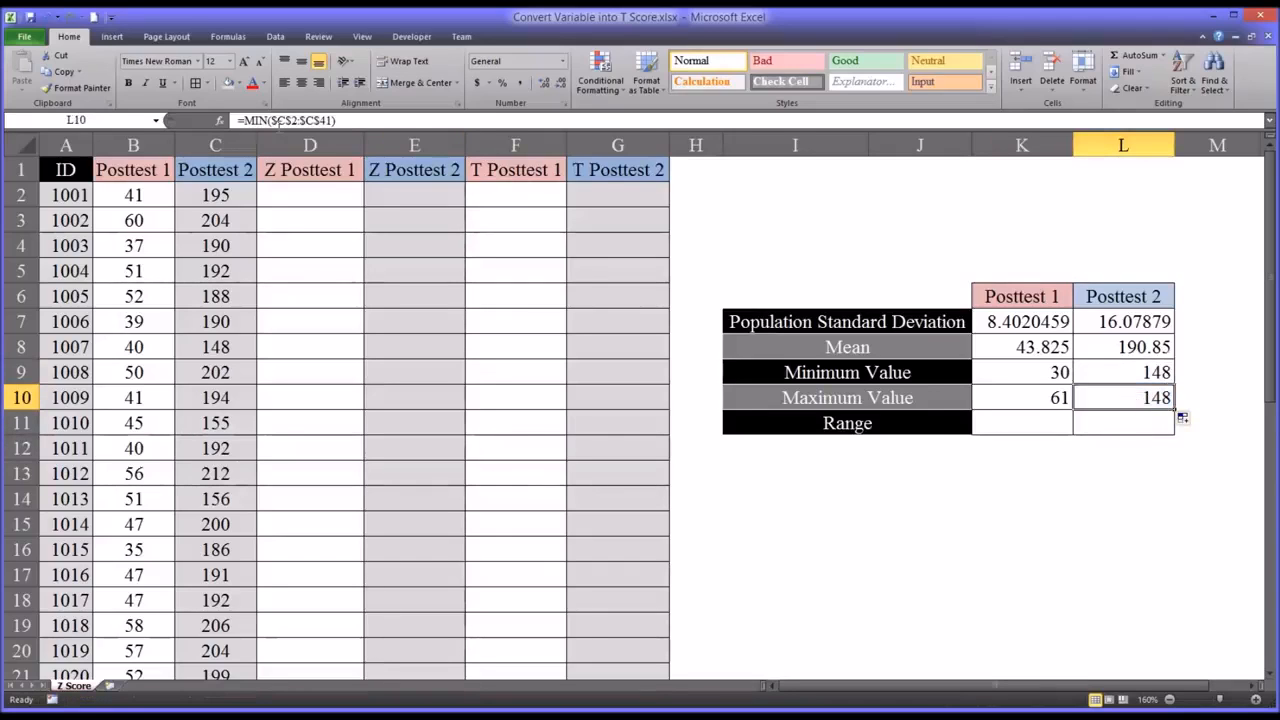
{"action": "left_click", "coordinate": [262, 120]}
{"action": "left_click_drag", "start_coordinate": [262, 120], "coordinate": [256, 120]}
{"action": "type", "text": "ax"}
{"action": "key", "text": "Return"}
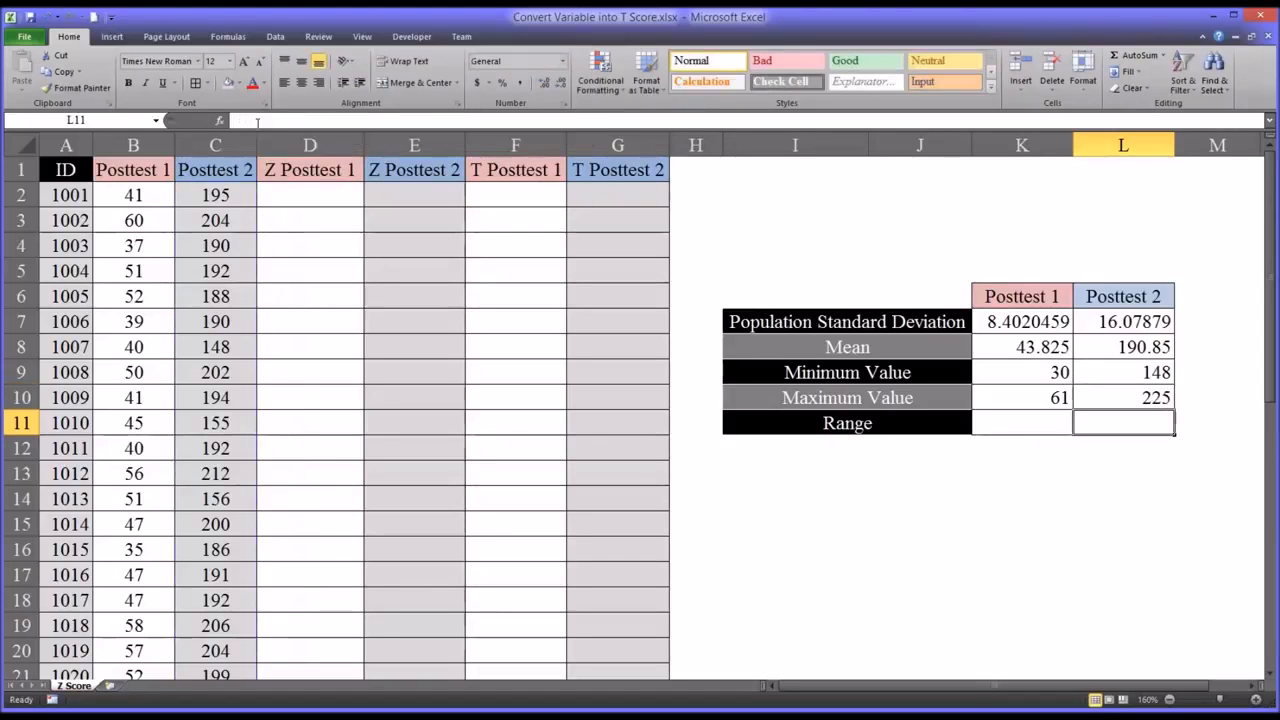
- Calculate the Posttest 1 range in K11 with =K10-K9 and fill the formula across to L11 for Posttest 2
{"action": "left_click", "coordinate": [997, 426]}
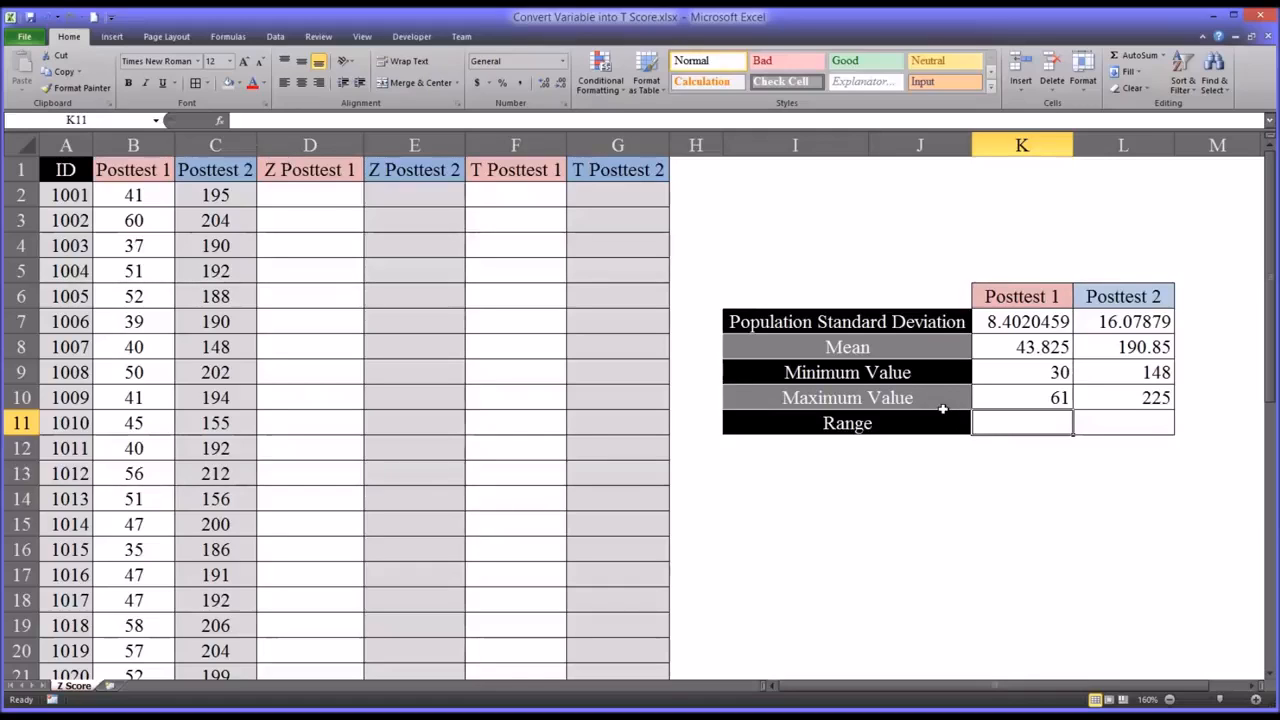
{"action": "type", "text": "="}
{"action": "left_click", "coordinate": [980, 400]}
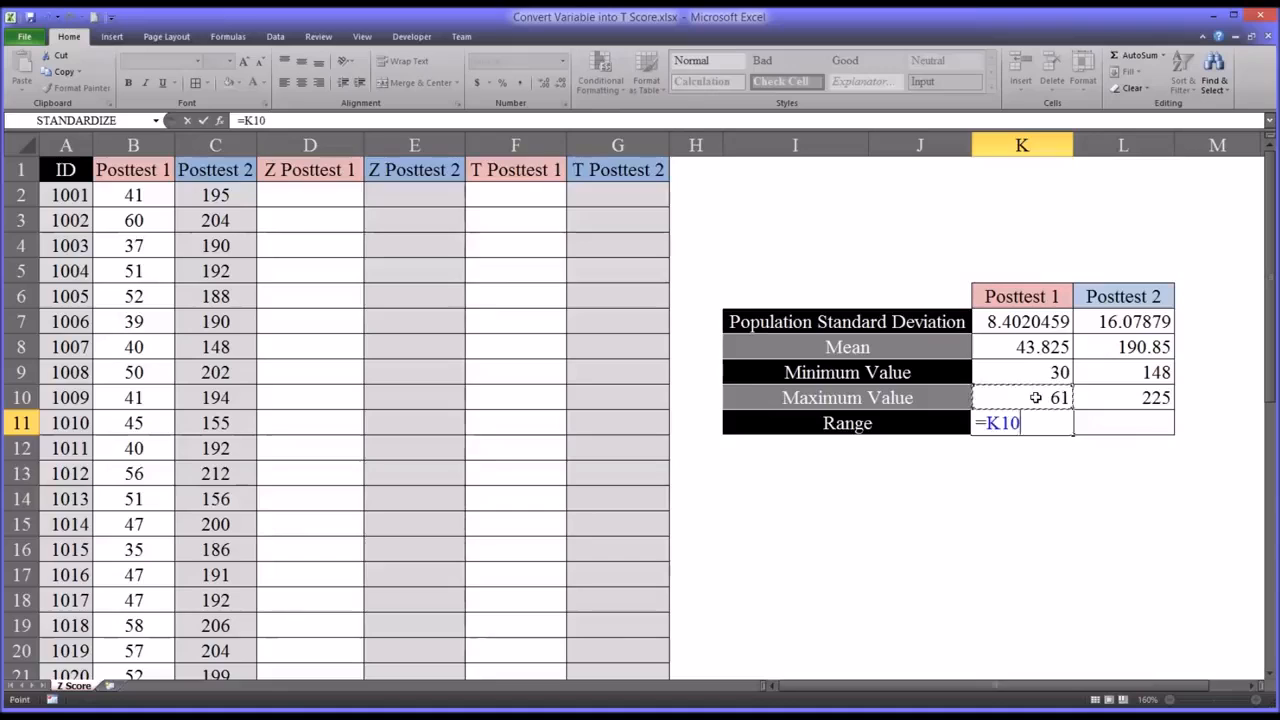
{"action": "type", "text": "-"}
{"action": "left_click", "coordinate": [1020, 374]}
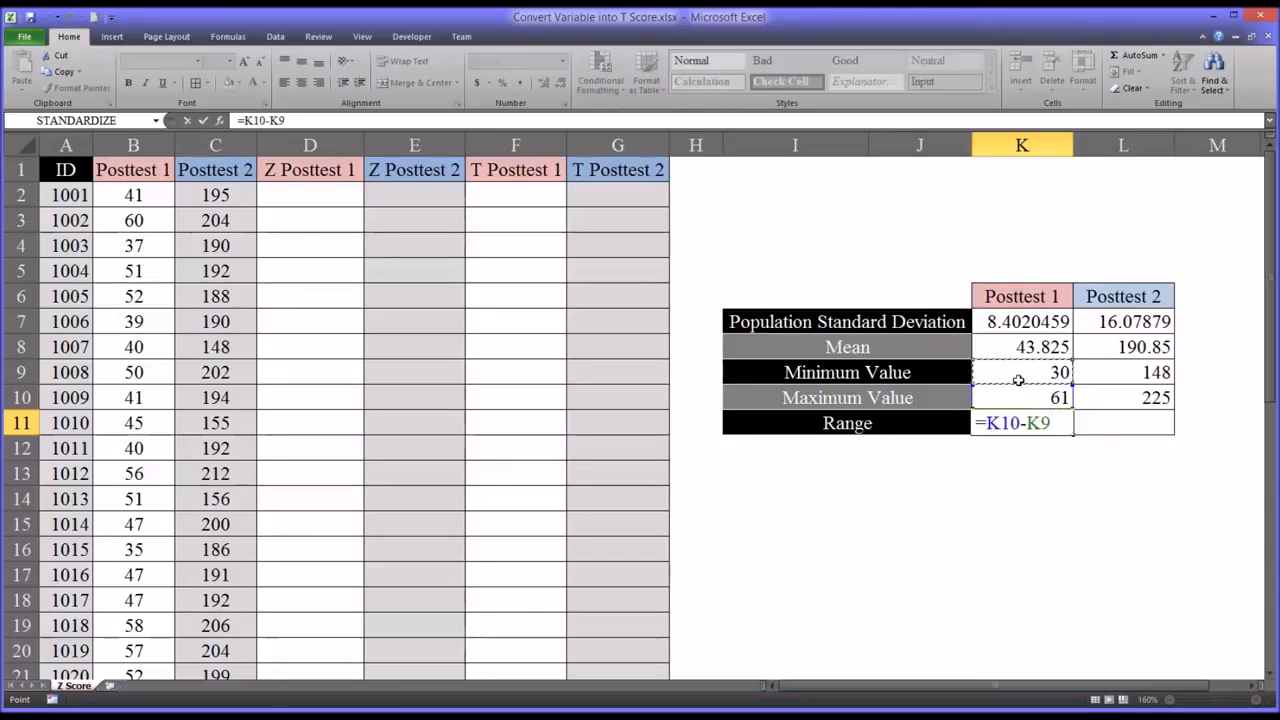
{"action": "key", "text": "Return"}
{"action": "left_click", "coordinate": [1003, 422]}
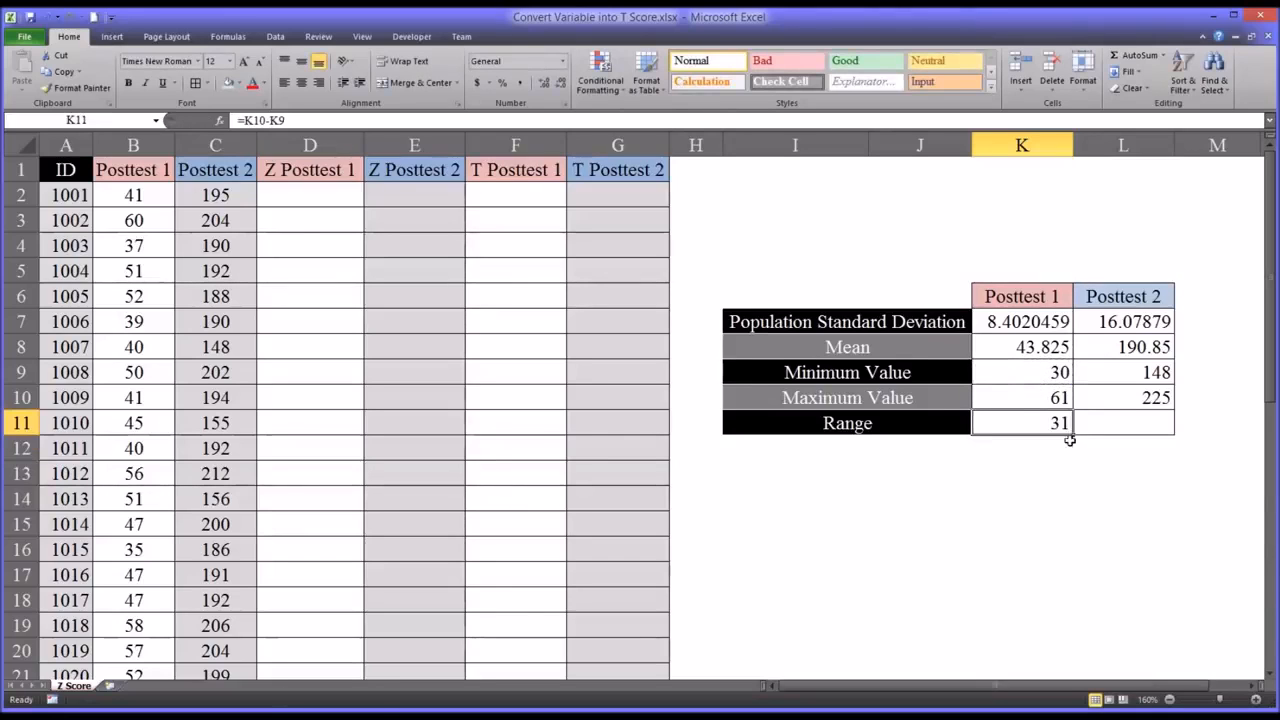
{"action": "left_click_drag", "start_coordinate": [1073, 437], "coordinate": [1126, 438]}
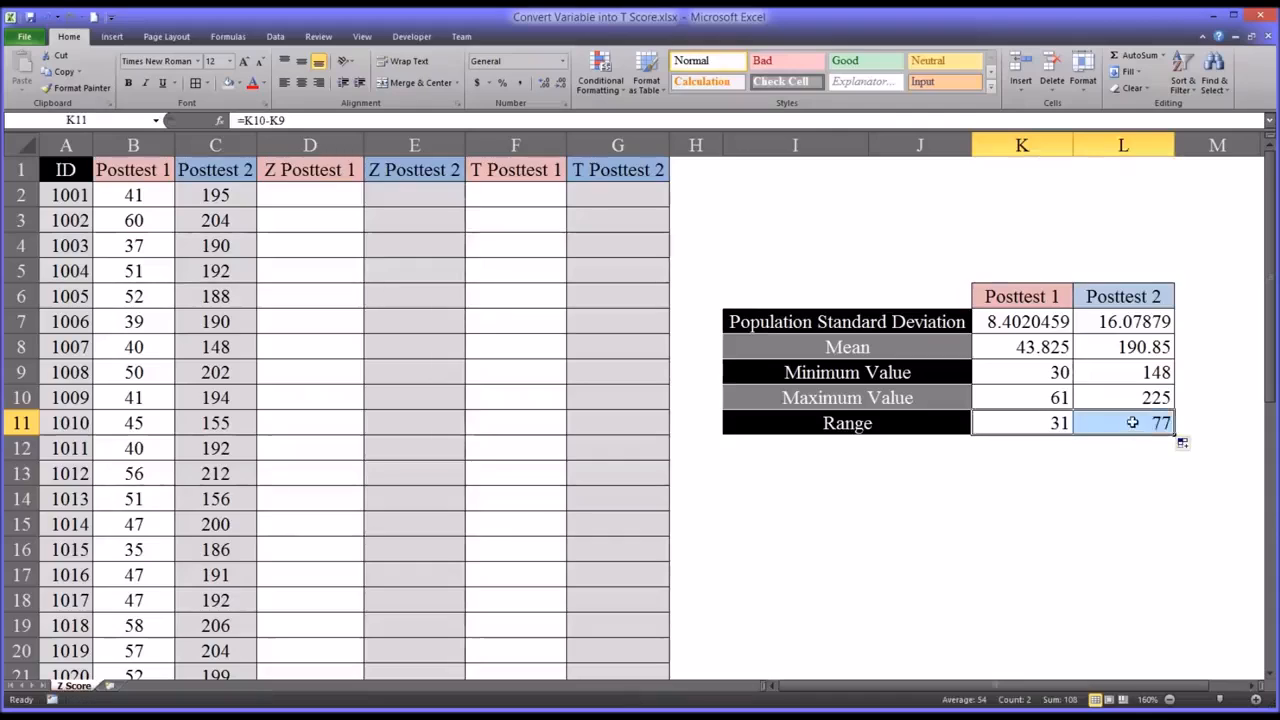
{"action": "left_click", "coordinate": [1128, 425]}
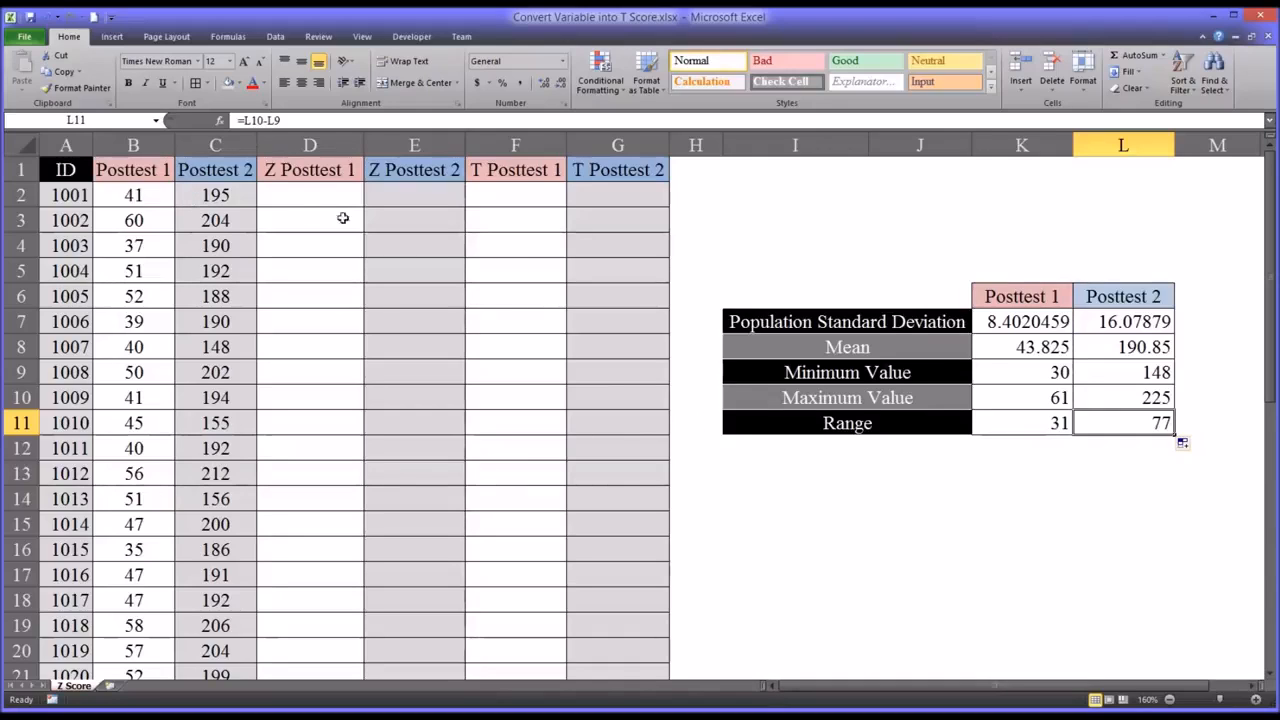
- Calculate the first Posttest 1 Z score in D2 with =STANDARDIZE(B2,$K$8,$K$7)
{"action": "left_click", "coordinate": [312, 201]}
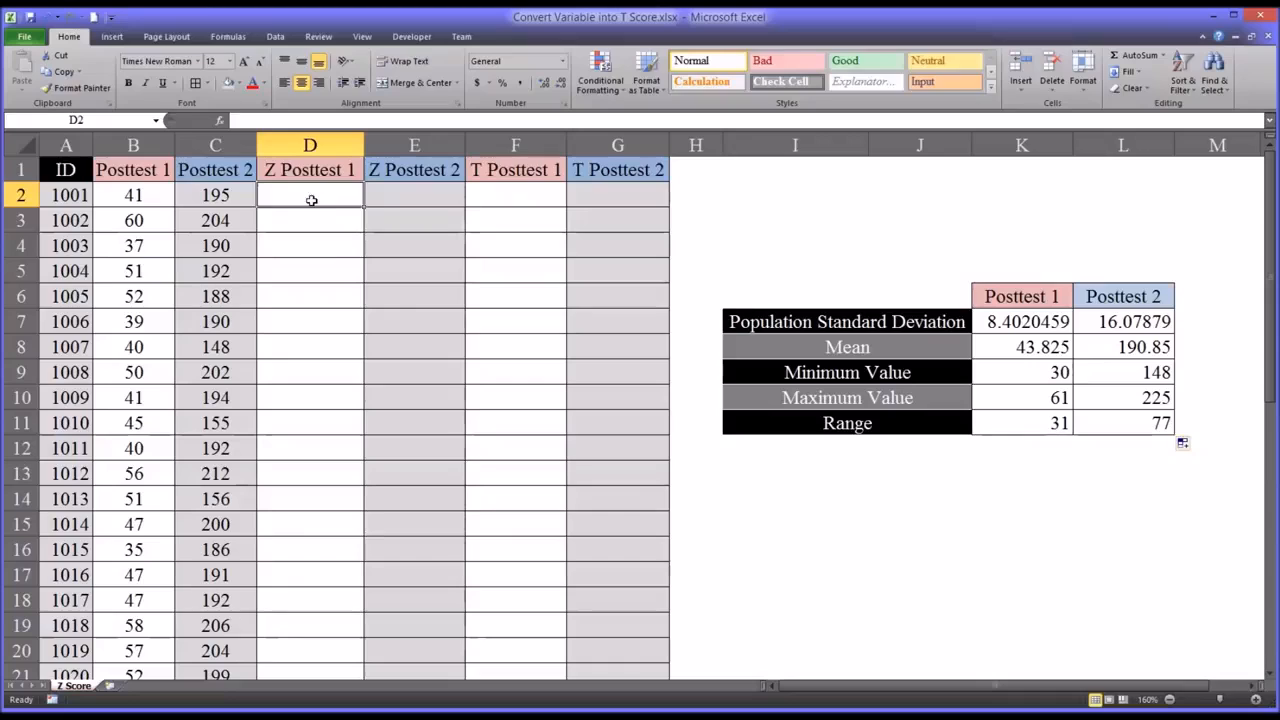
{"action": "type", "text": "=st"}
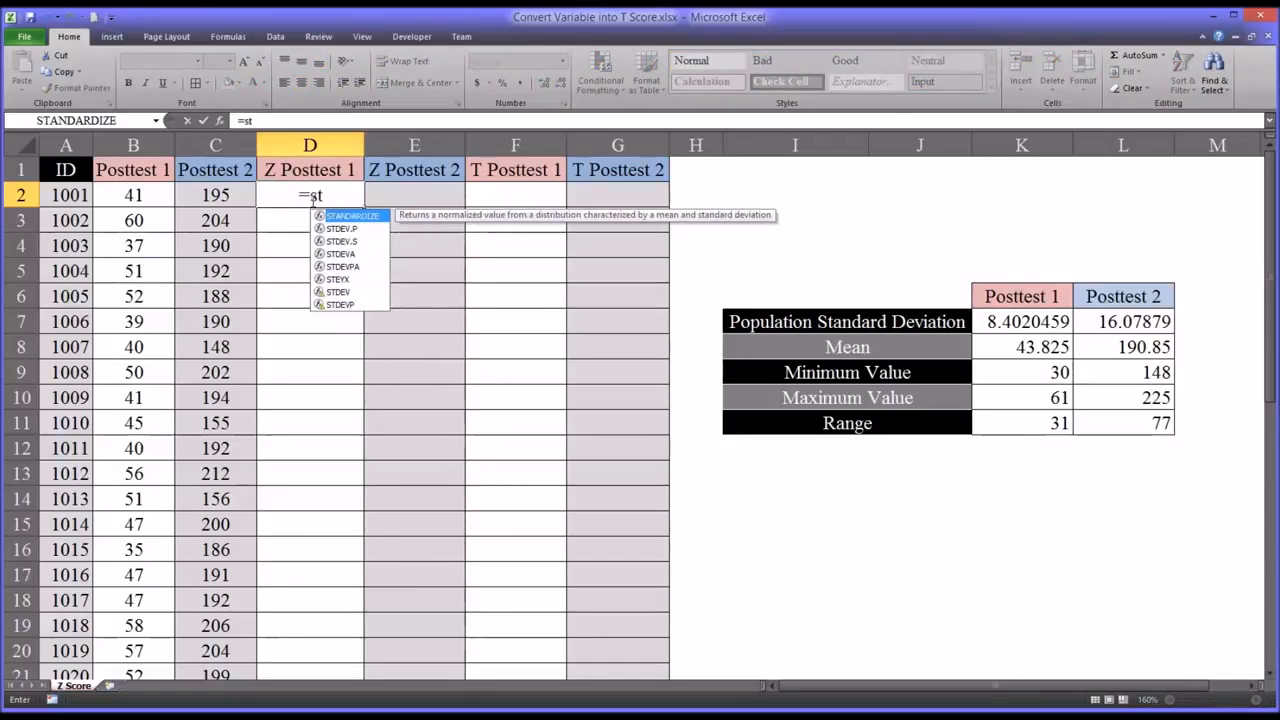
{"action": "key", "text": "Tab"}
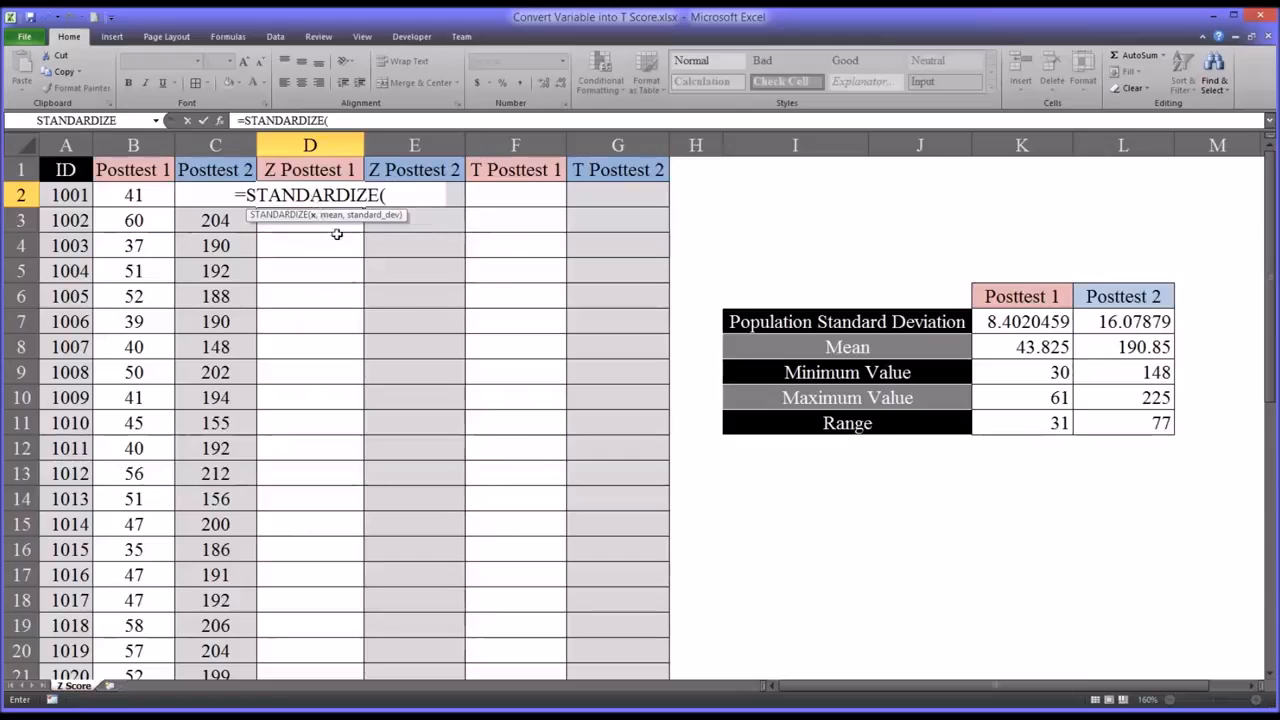
{"action": "left_click", "coordinate": [131, 196]}
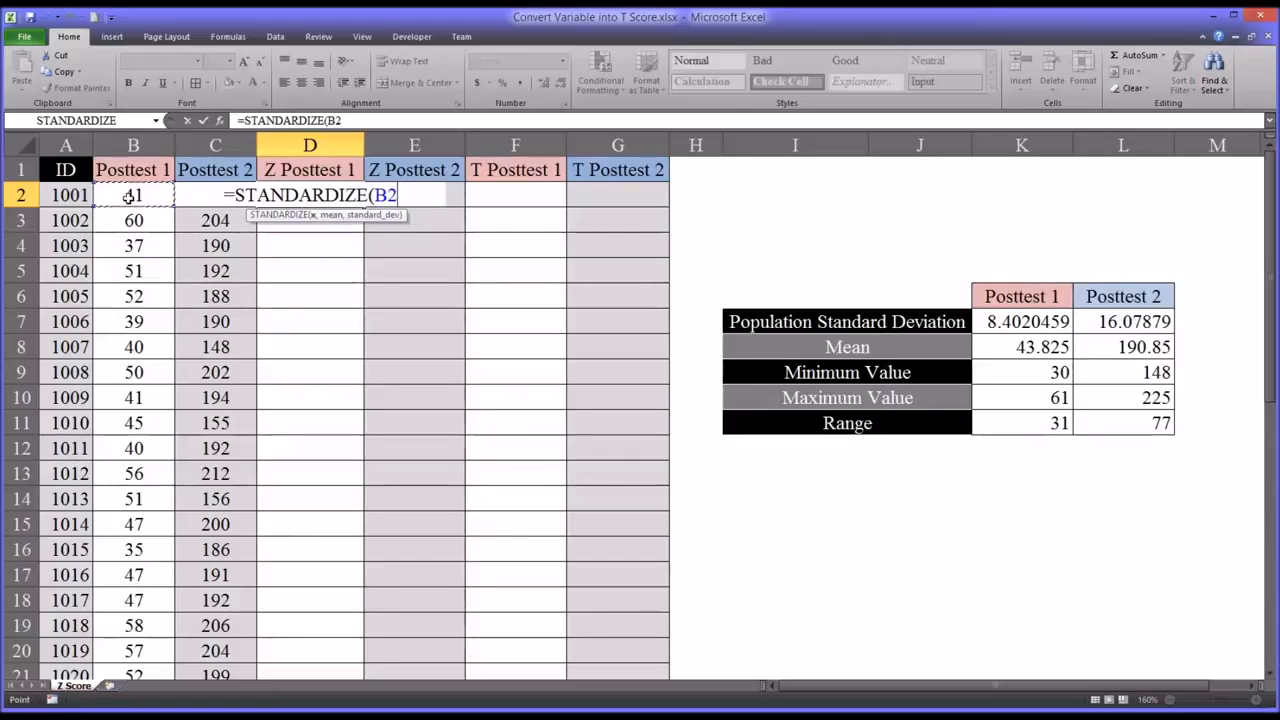
{"action": "type", "text": ","}
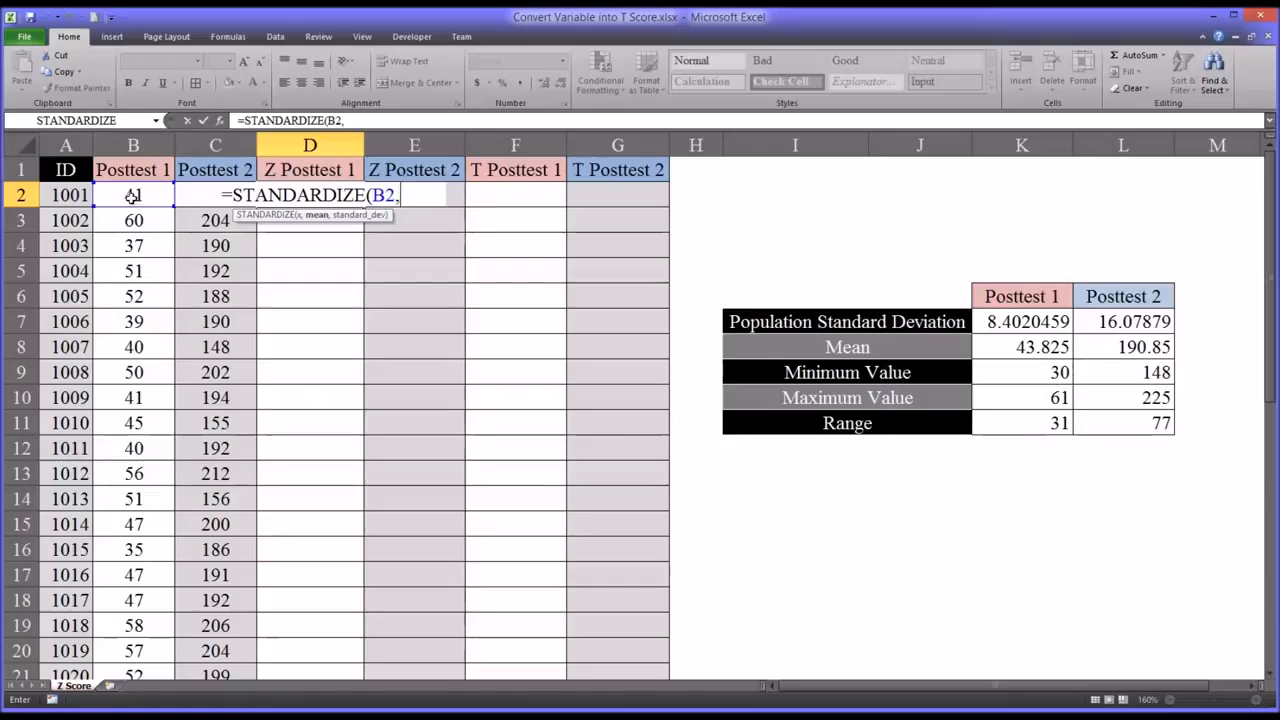
{"action": "left_click", "coordinate": [1017, 348]}
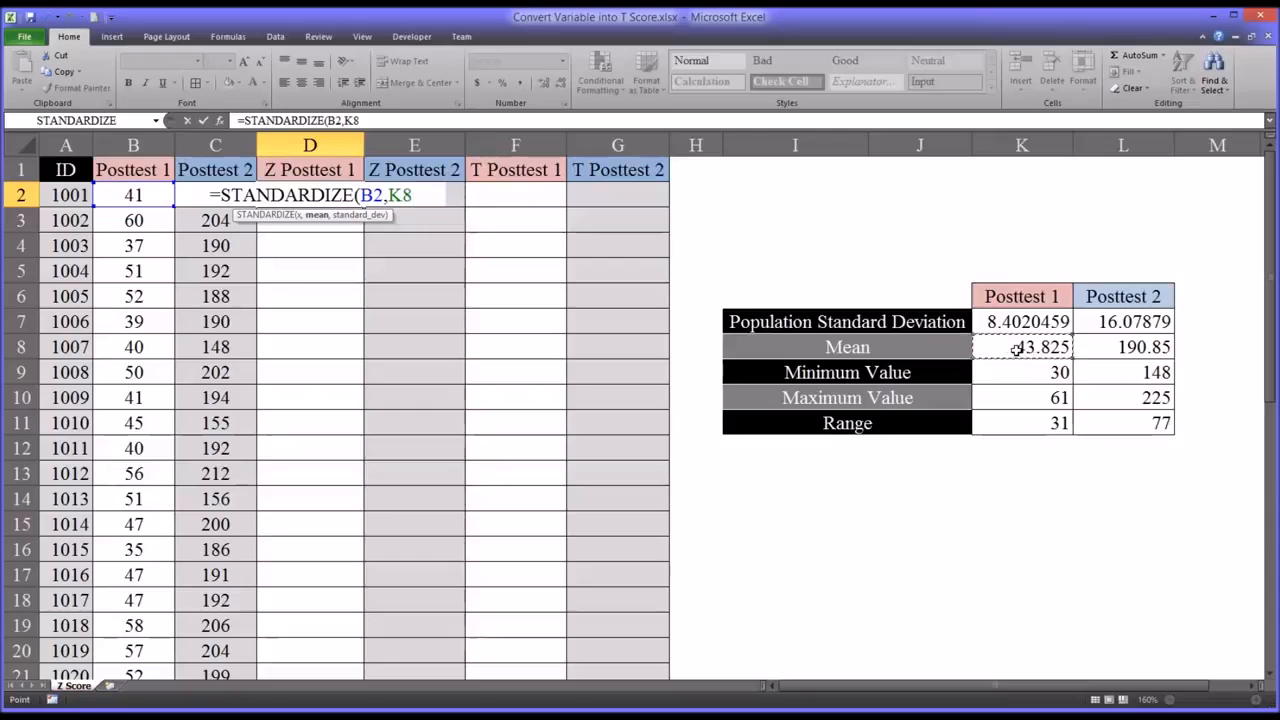
{"action": "key", "text": "F4"}
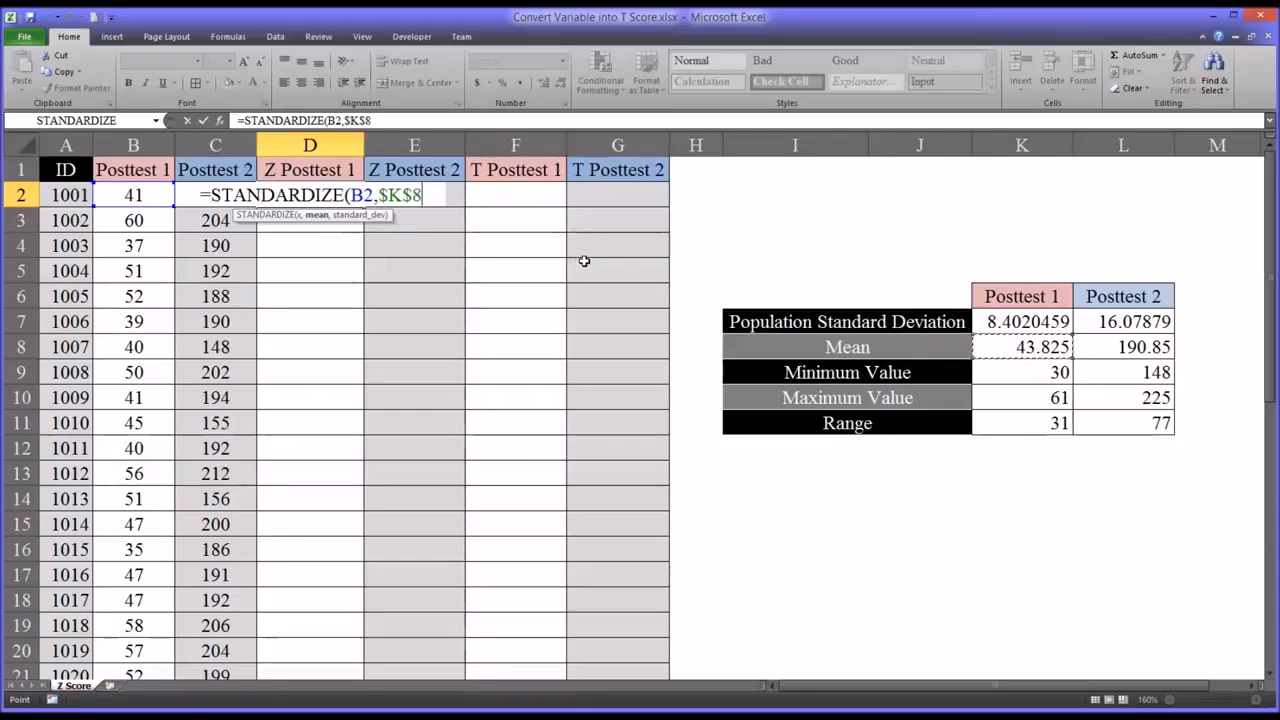
{"action": "type", "text": ","}
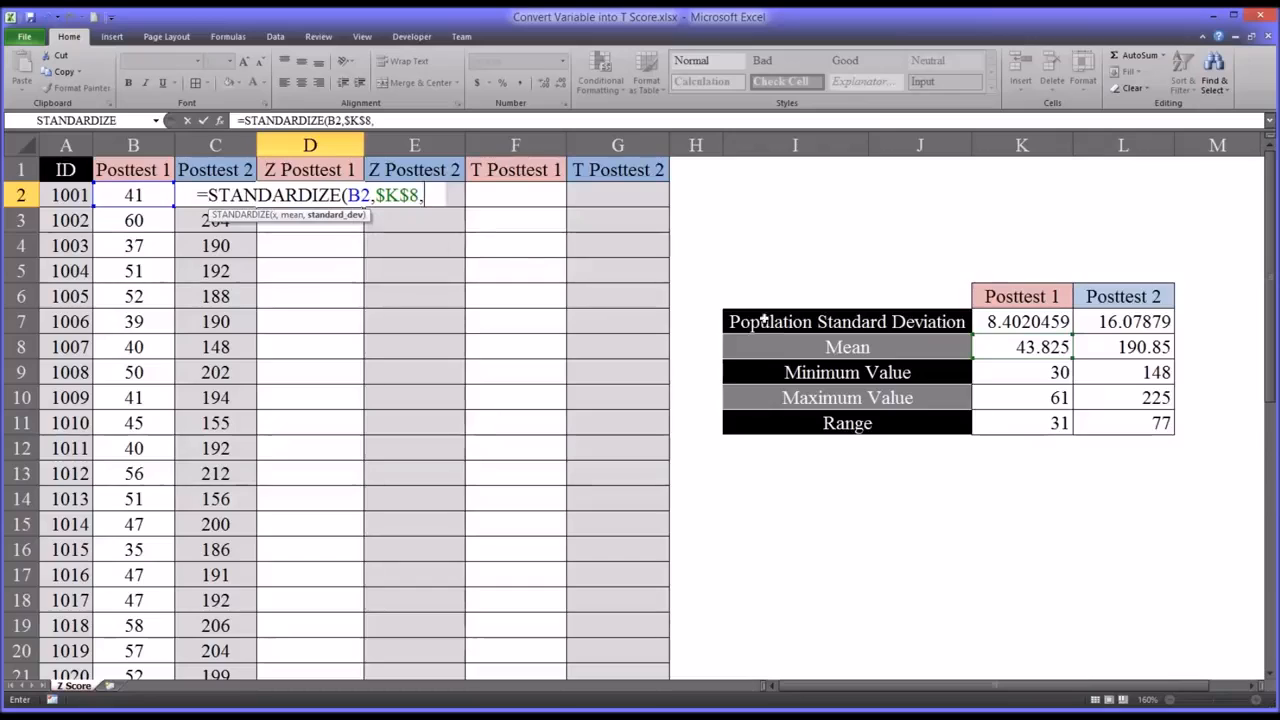
{"action": "left_click", "coordinate": [1001, 324]}
{"action": "key", "text": "F4"}
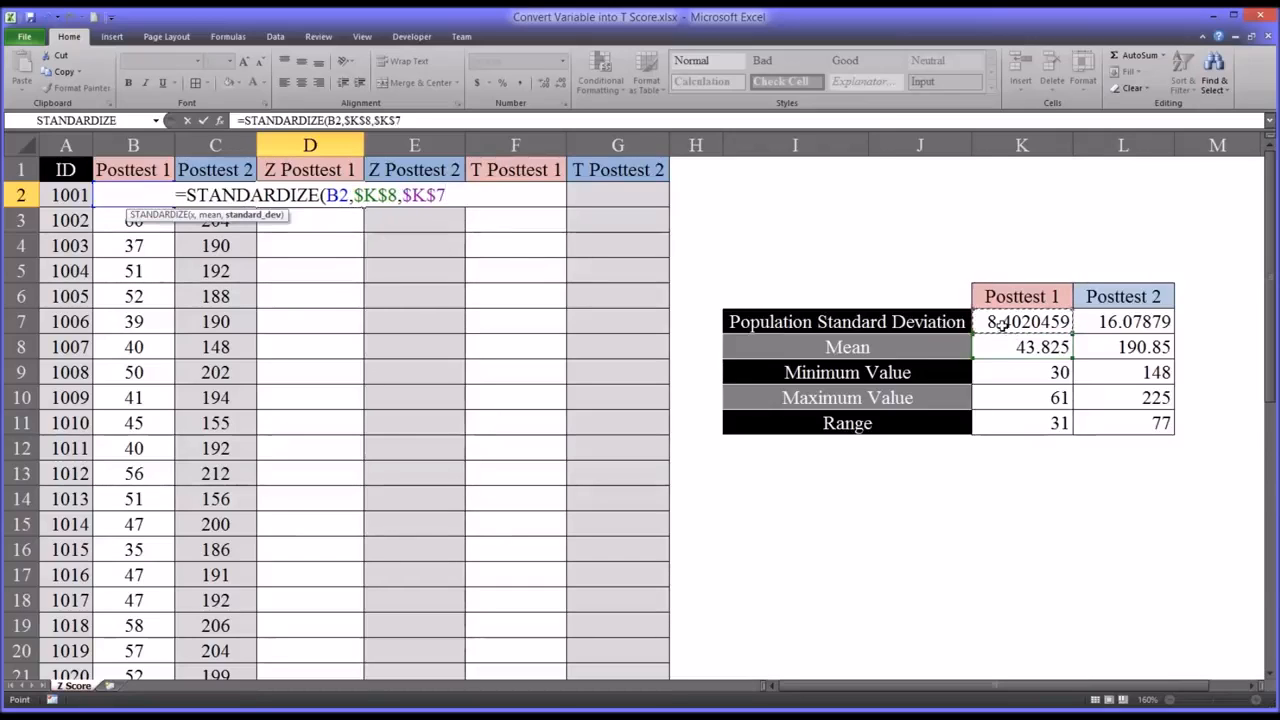
{"action": "type", "text": ")"}
{"action": "key", "text": "Return"}
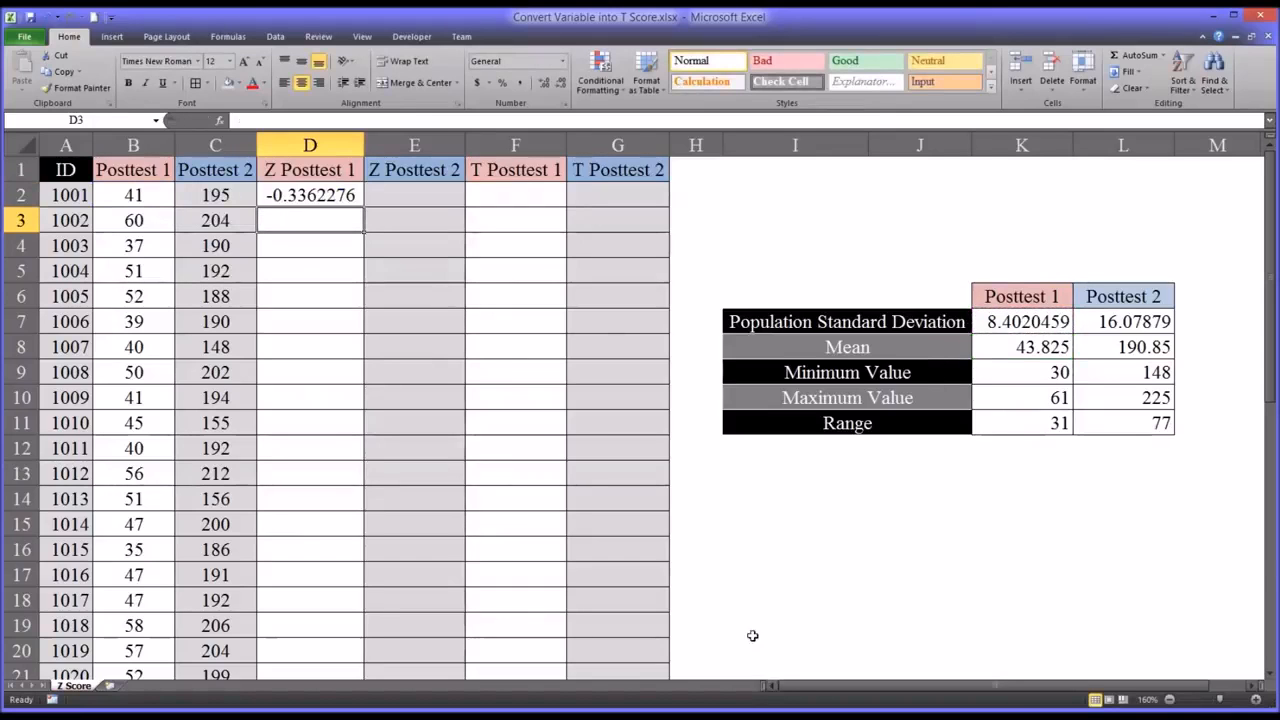
{"action": "left_click", "coordinate": [326, 202]}
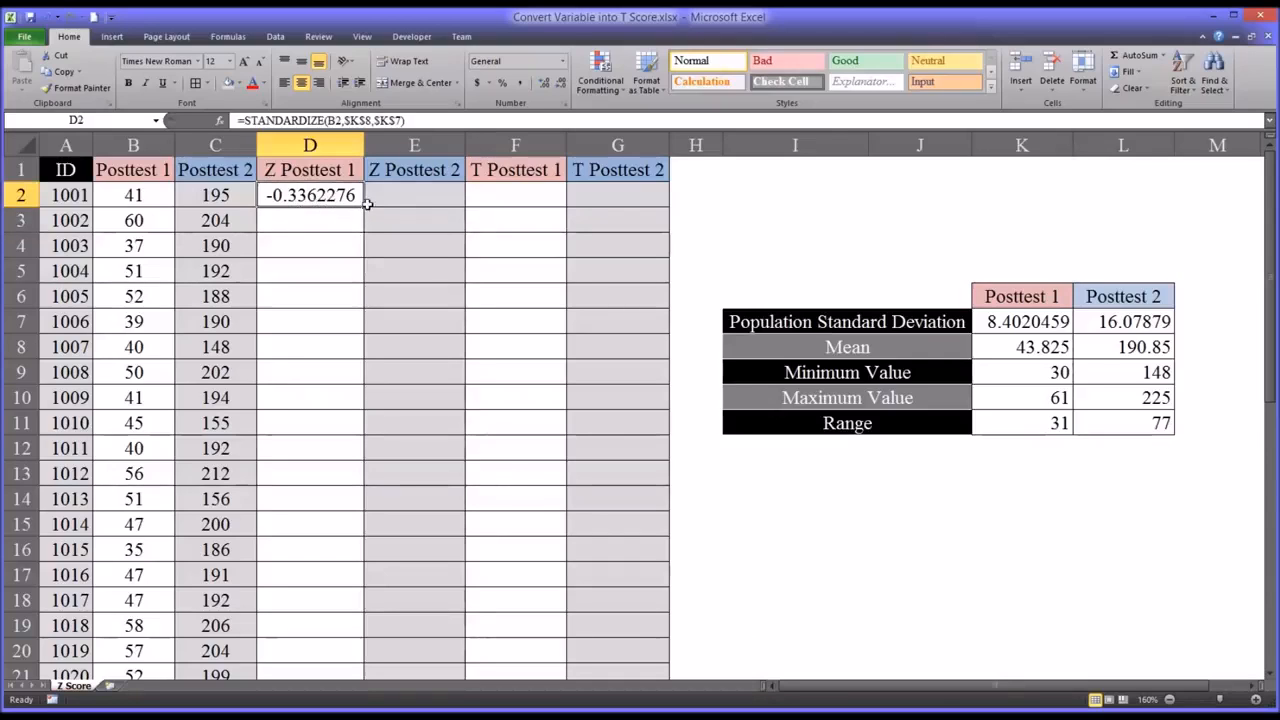
- Calculate the first Posttest 2 Z score in E2 with =STANDARDIZE(C2,$L$8,$L$7)
{"action": "left_click", "coordinate": [404, 199]}
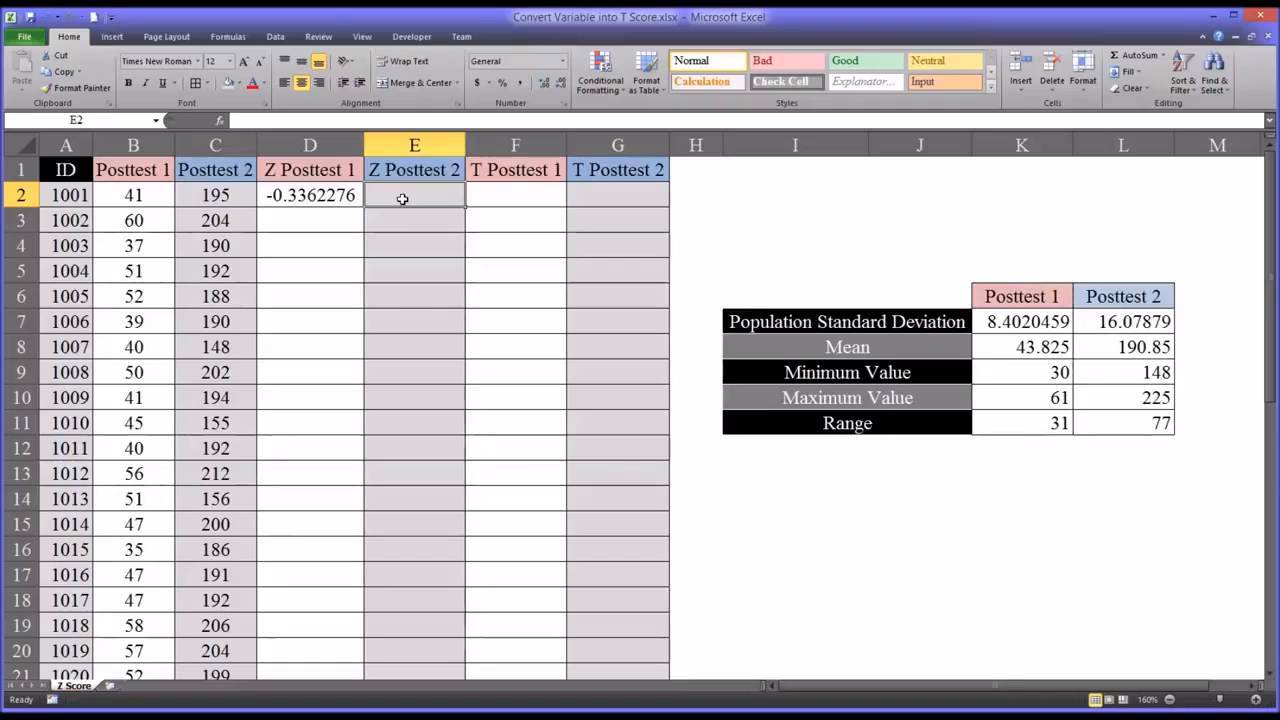
{"action": "type", "text": "="}
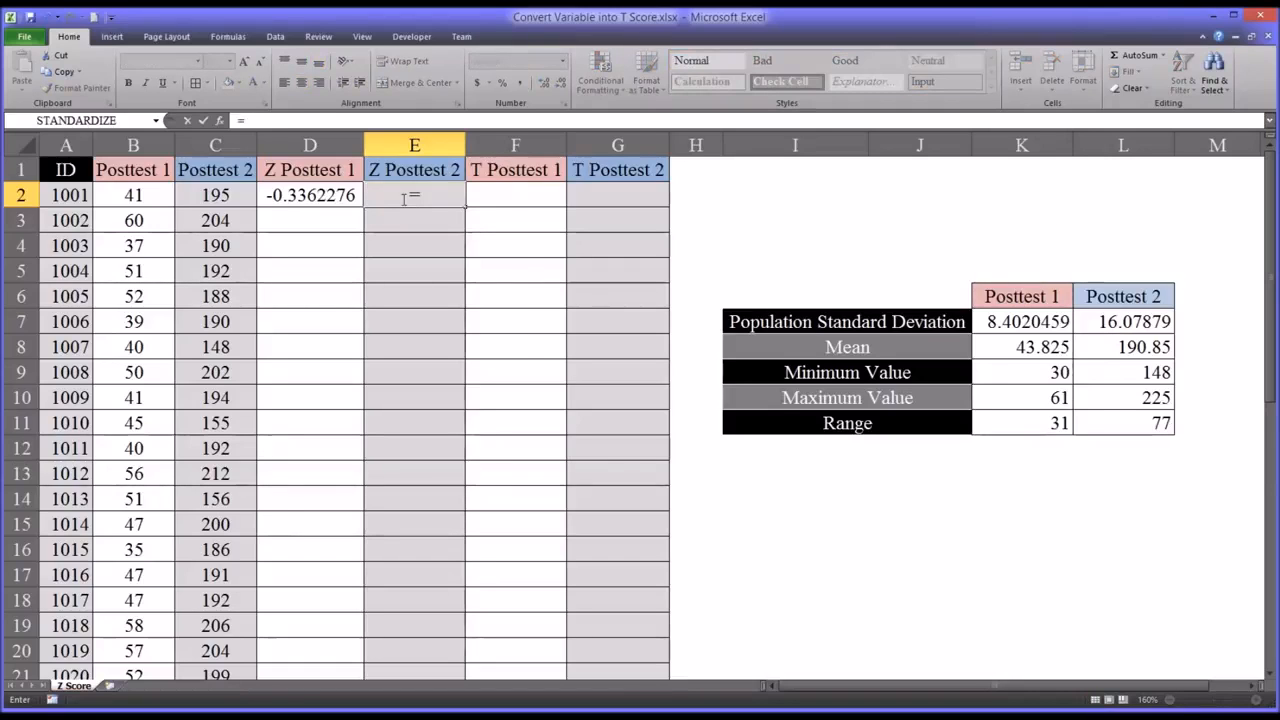
{"action": "type", "text": "st"}
{"action": "key", "text": "Tab"}
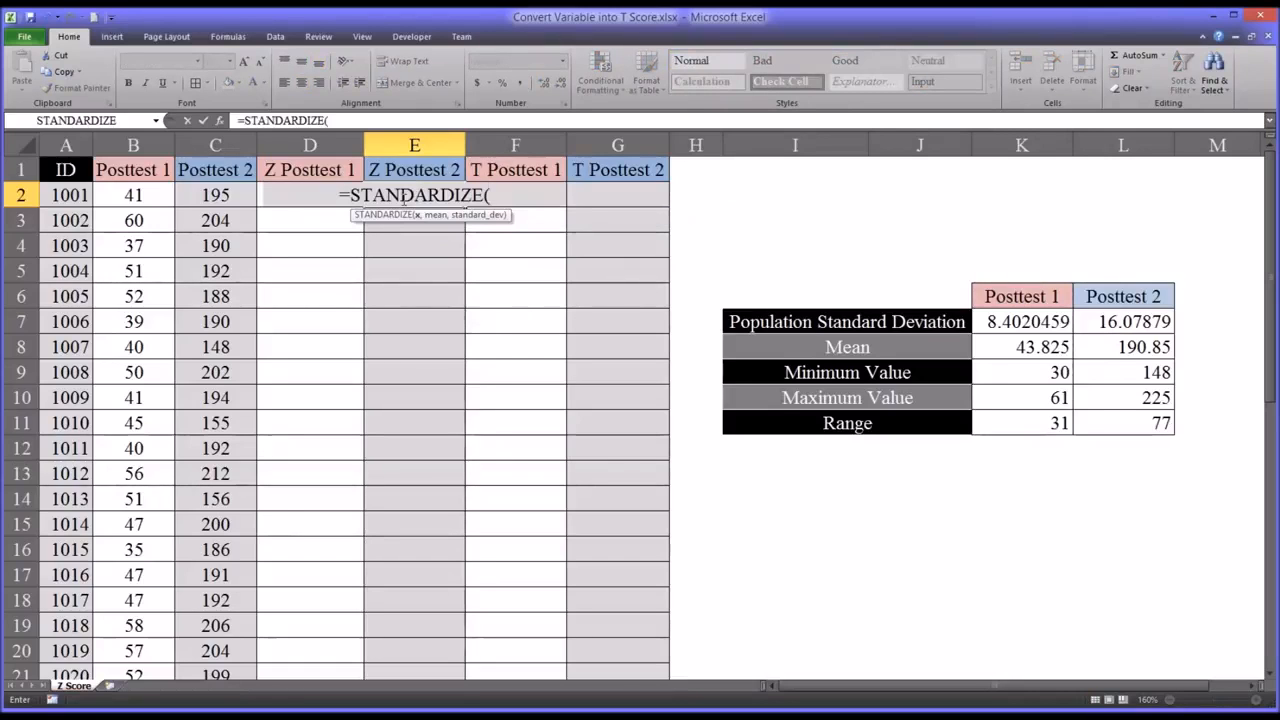
{"action": "left_click", "coordinate": [204, 198]}
{"action": "type", "text": ","}
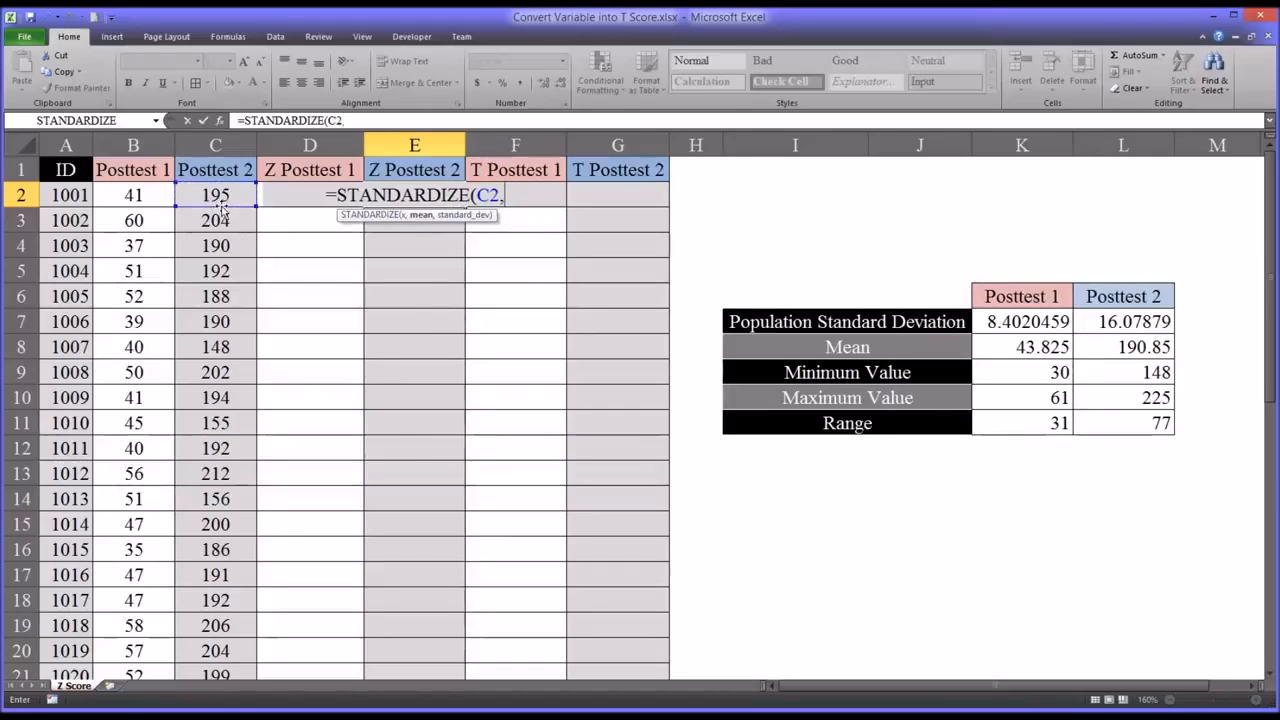
{"action": "left_click", "coordinate": [1108, 347]}
{"action": "key", "text": "F4"}
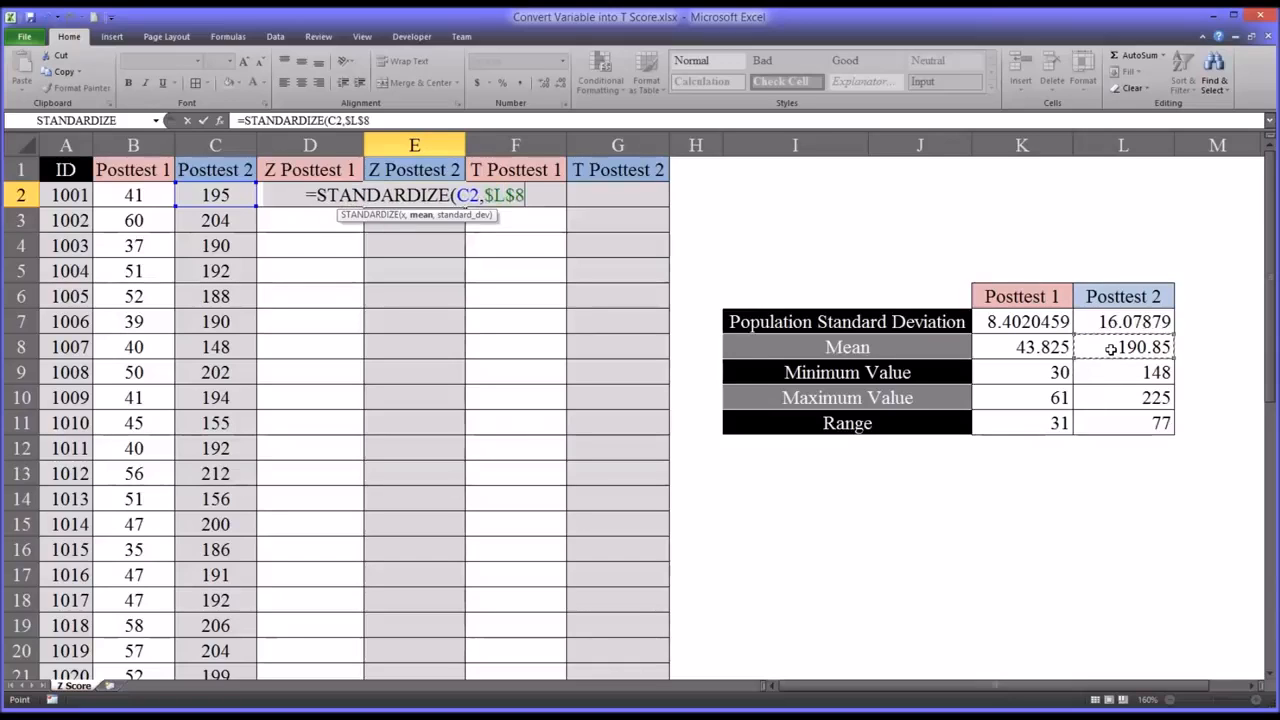
{"action": "type", "text": ","}
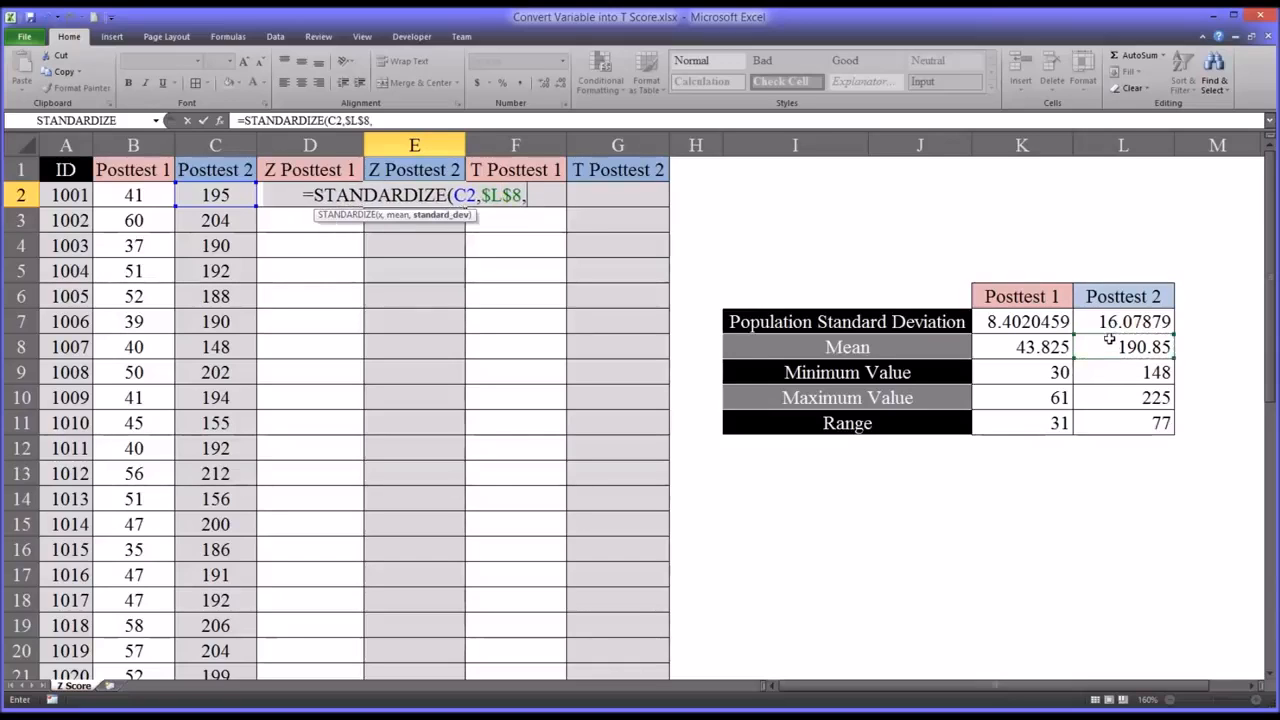
{"action": "left_click", "coordinate": [1115, 322]}
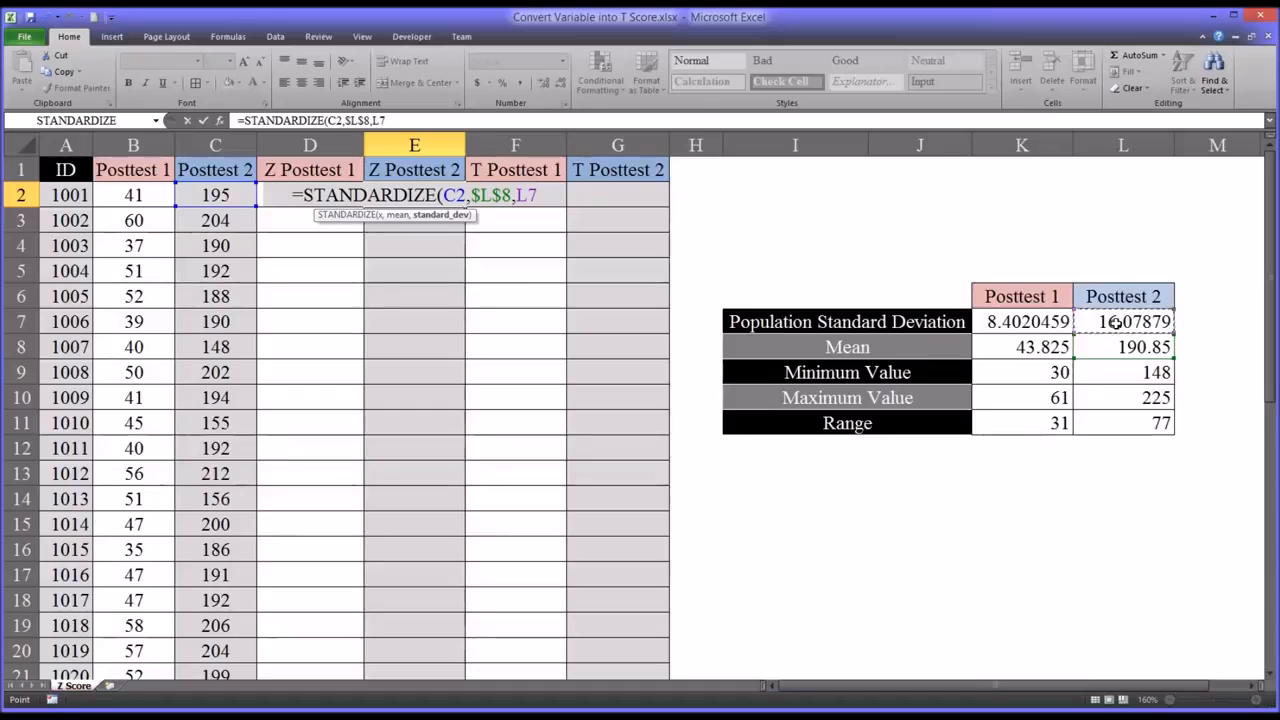
{"action": "key", "text": "F4"}
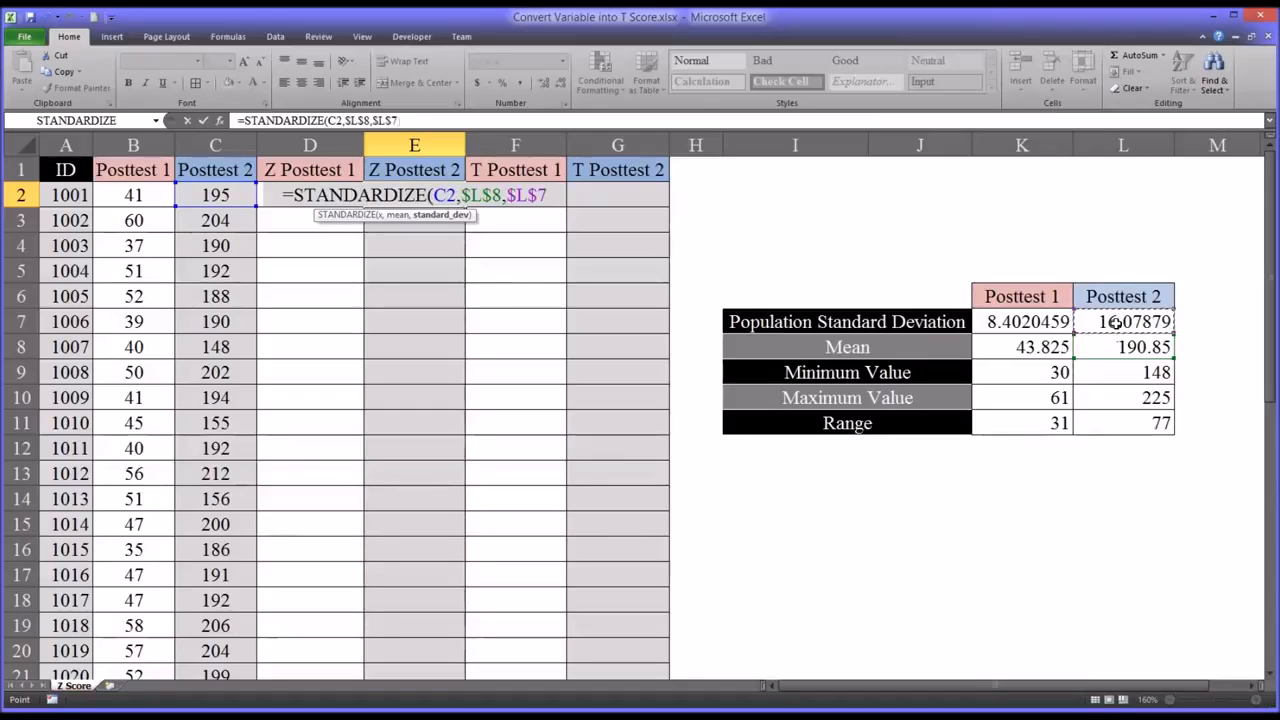
{"action": "key", "text": "Return"}
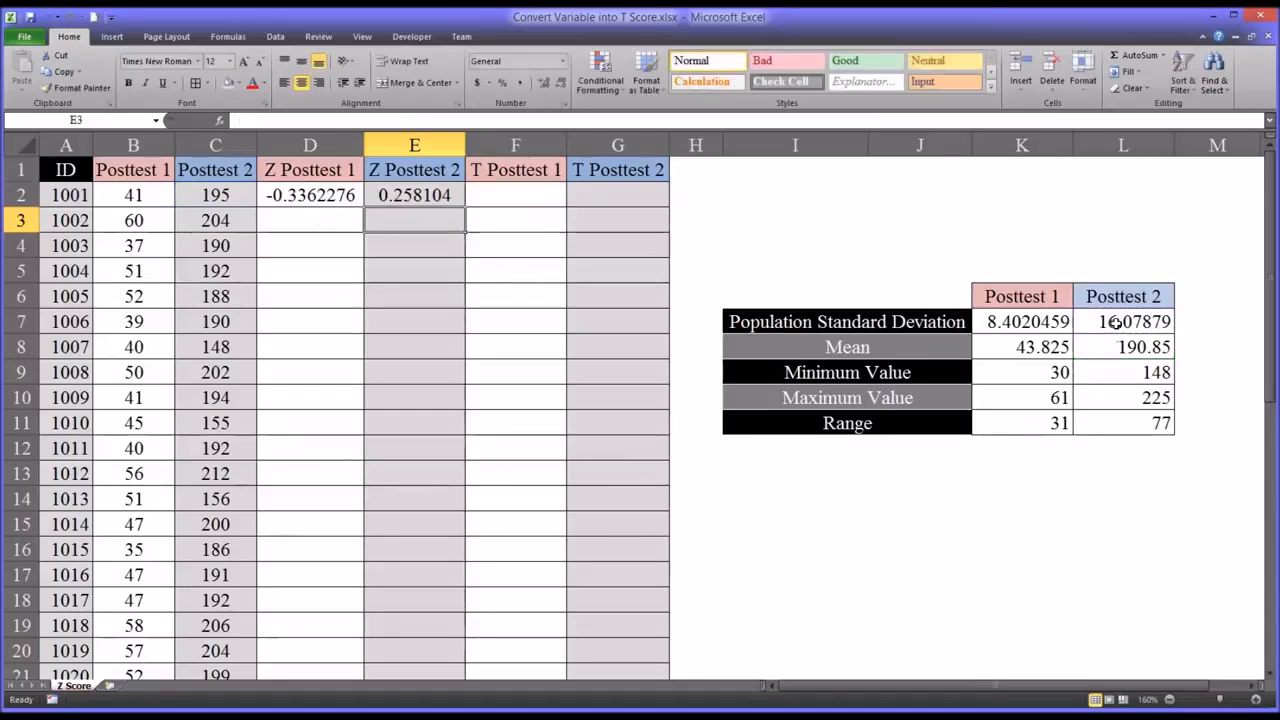
{"action": "left_click", "coordinate": [403, 196]}
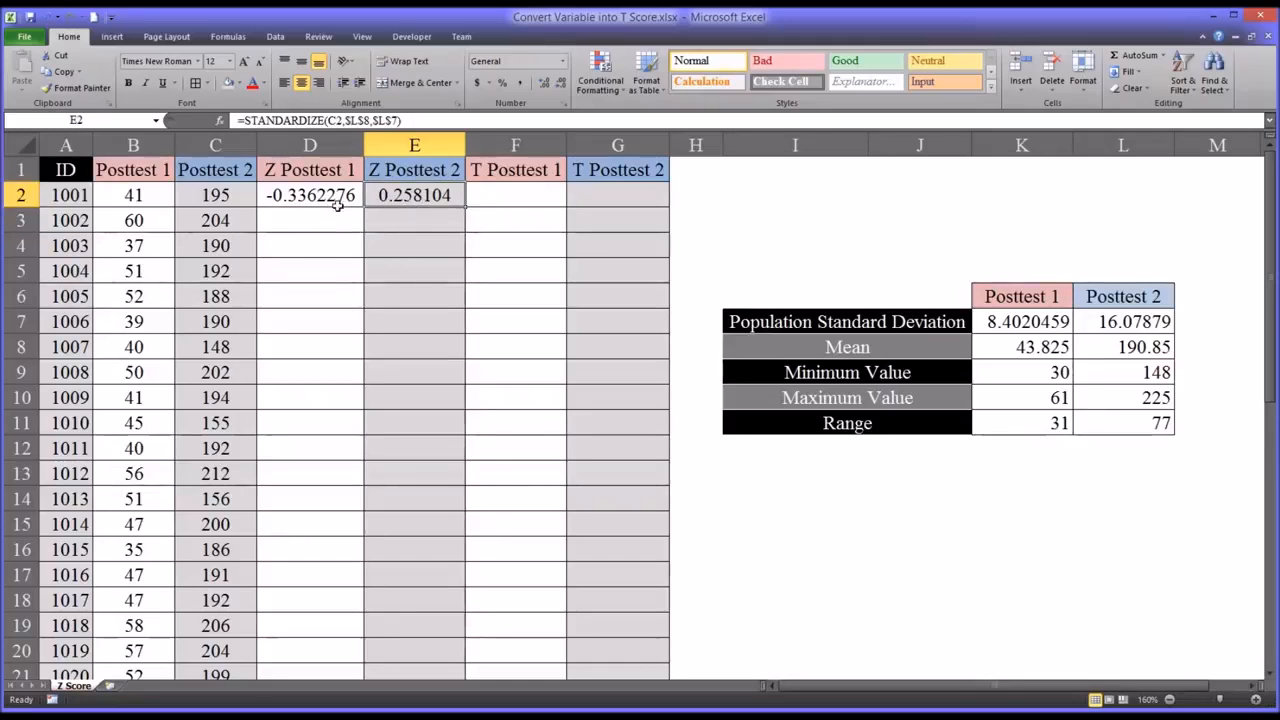
- Fill both Z score formulas from D2:E2 down to row 41 and return to the start of the data
{"action": "left_click_drag", "start_coordinate": [330, 197], "coordinate": [384, 196]}
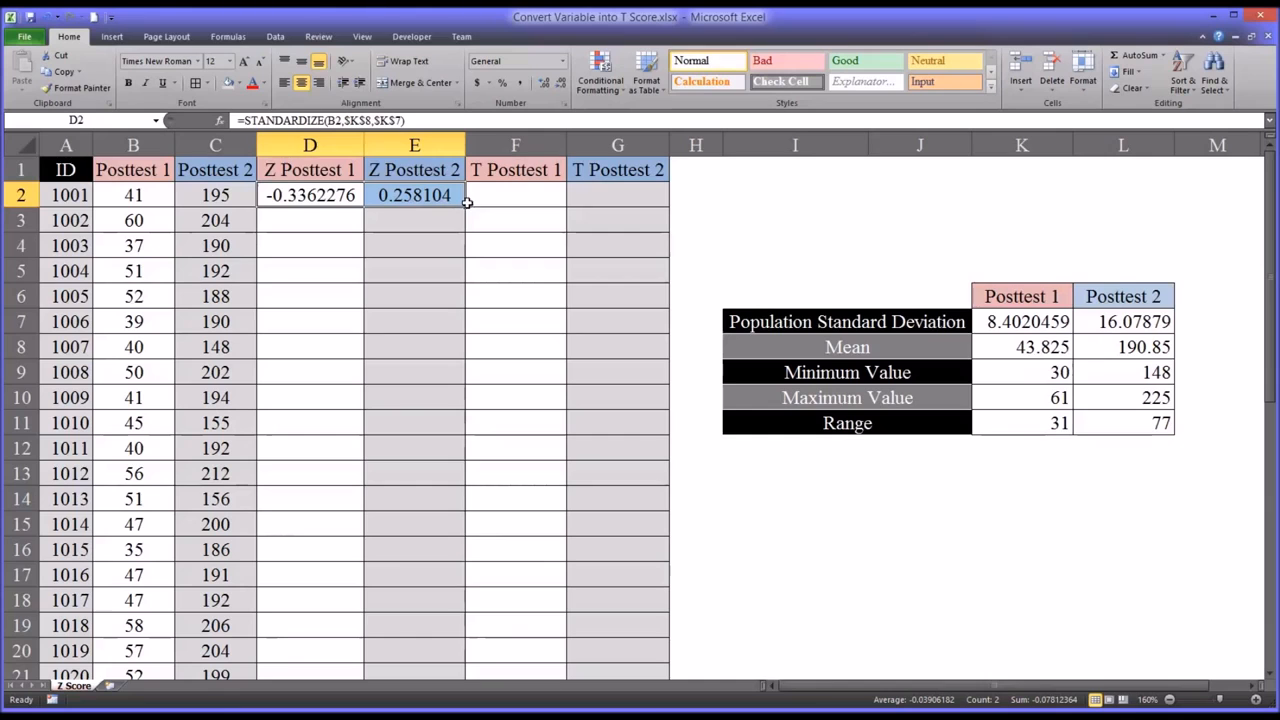
{"action": "left_click_drag", "start_coordinate": [467, 202], "coordinate": [436, 626]}
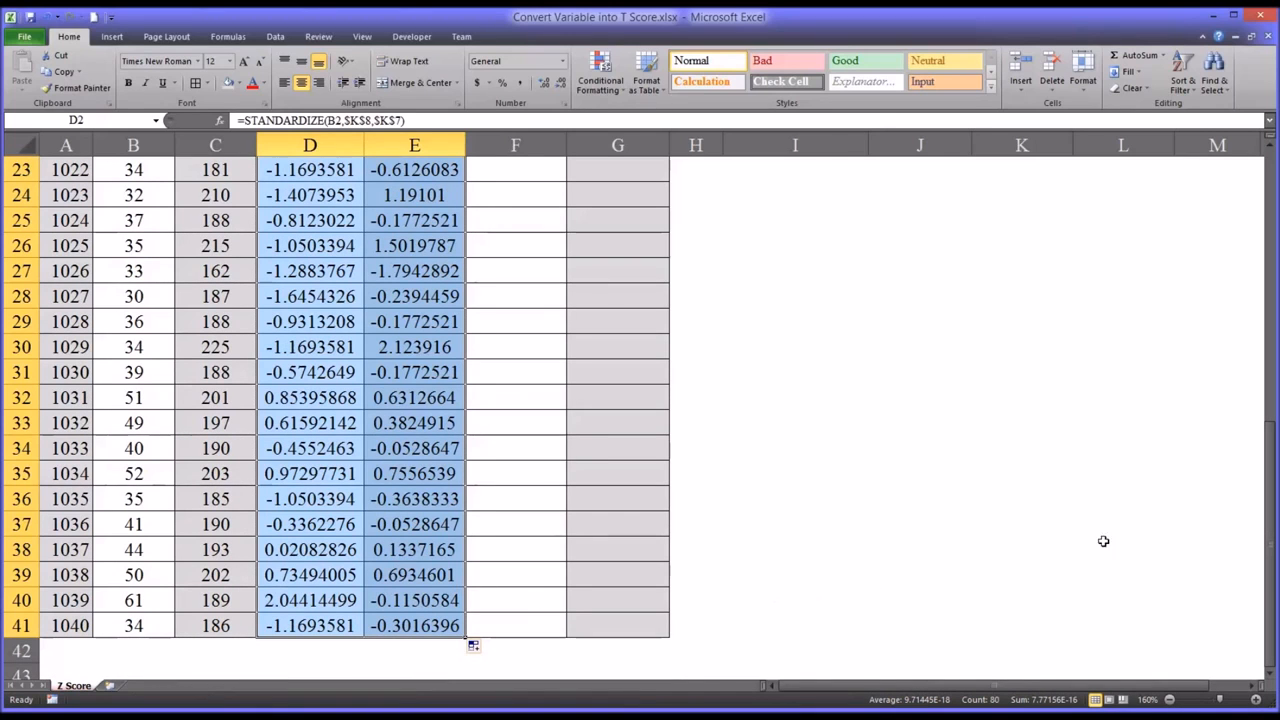
{"action": "left_click_drag", "start_coordinate": [1268, 530], "coordinate": [1258, 278]}
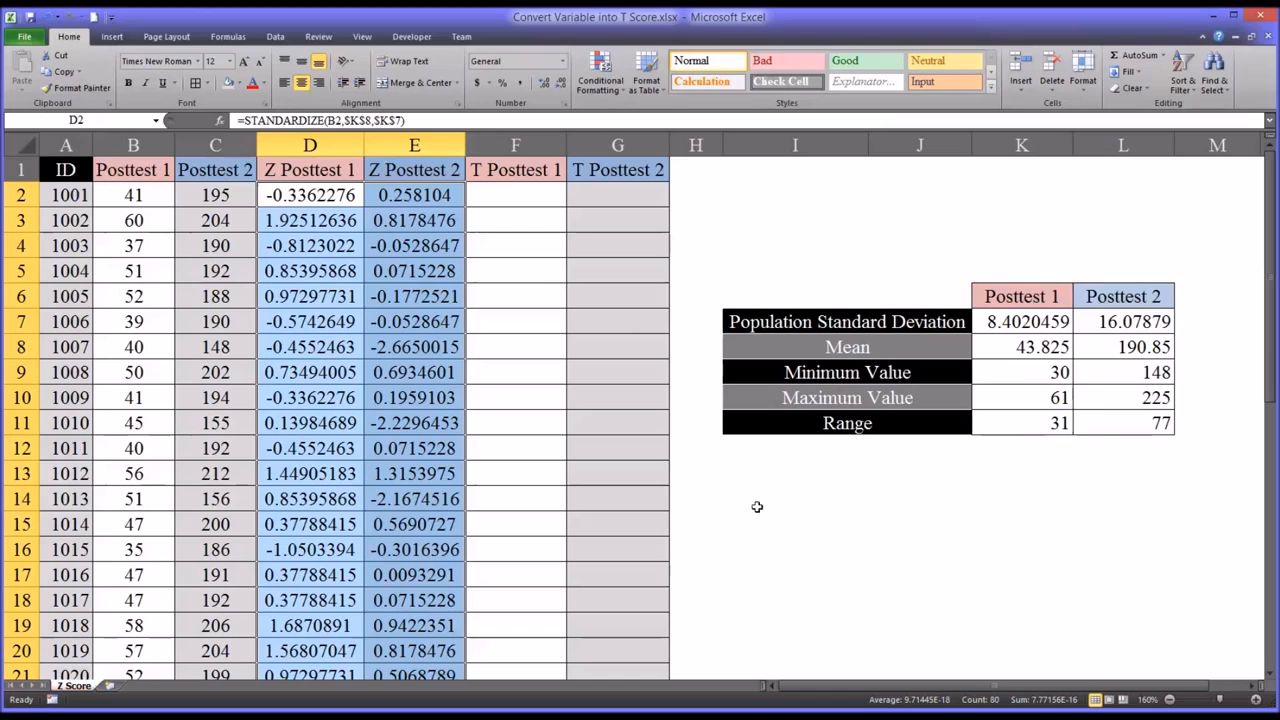
- Calculate the first Posttest 1 T score in F2 with =(D2*10)+50
{"action": "left_click", "coordinate": [509, 204]}
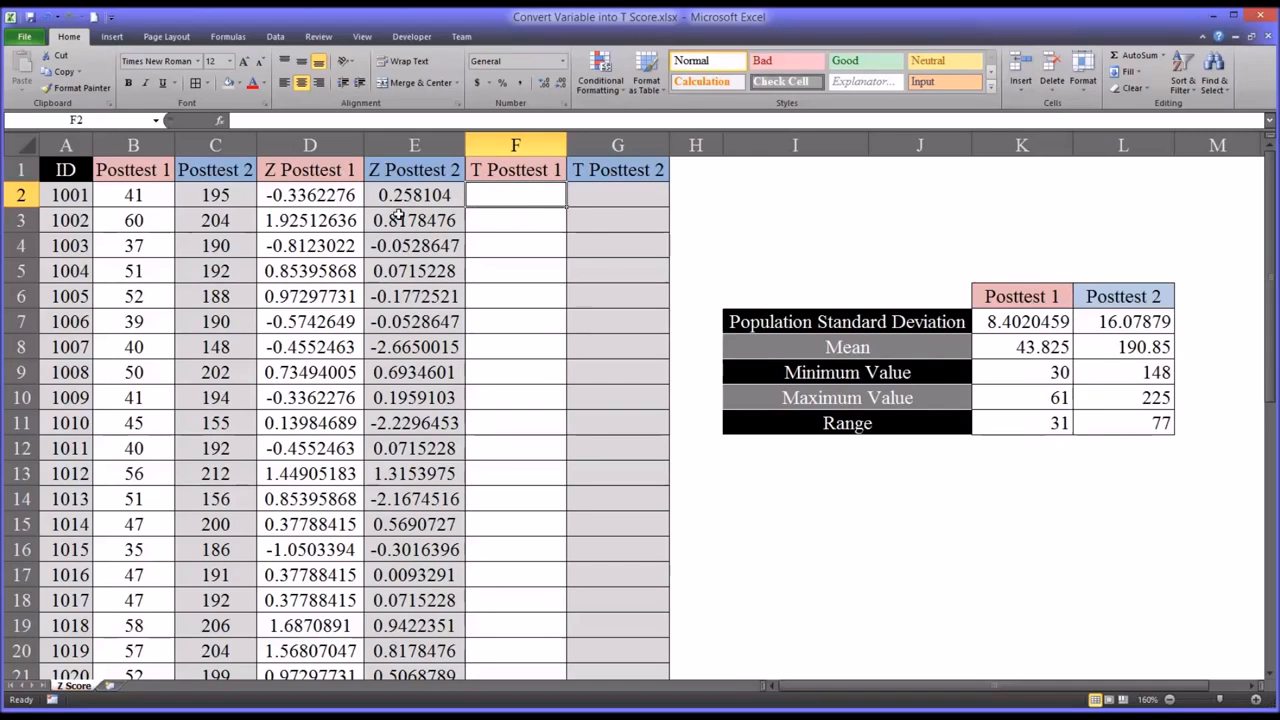
{"action": "type", "text": "=("}
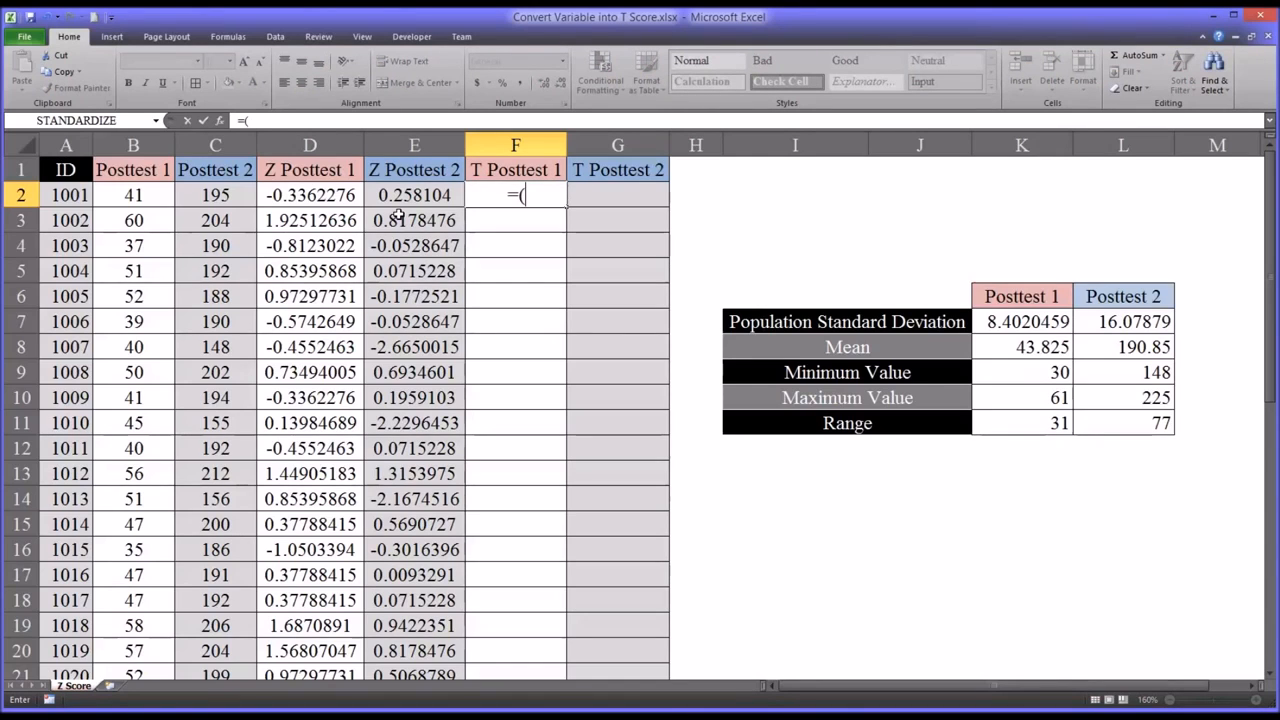
{"action": "left_click", "coordinate": [297, 199]}
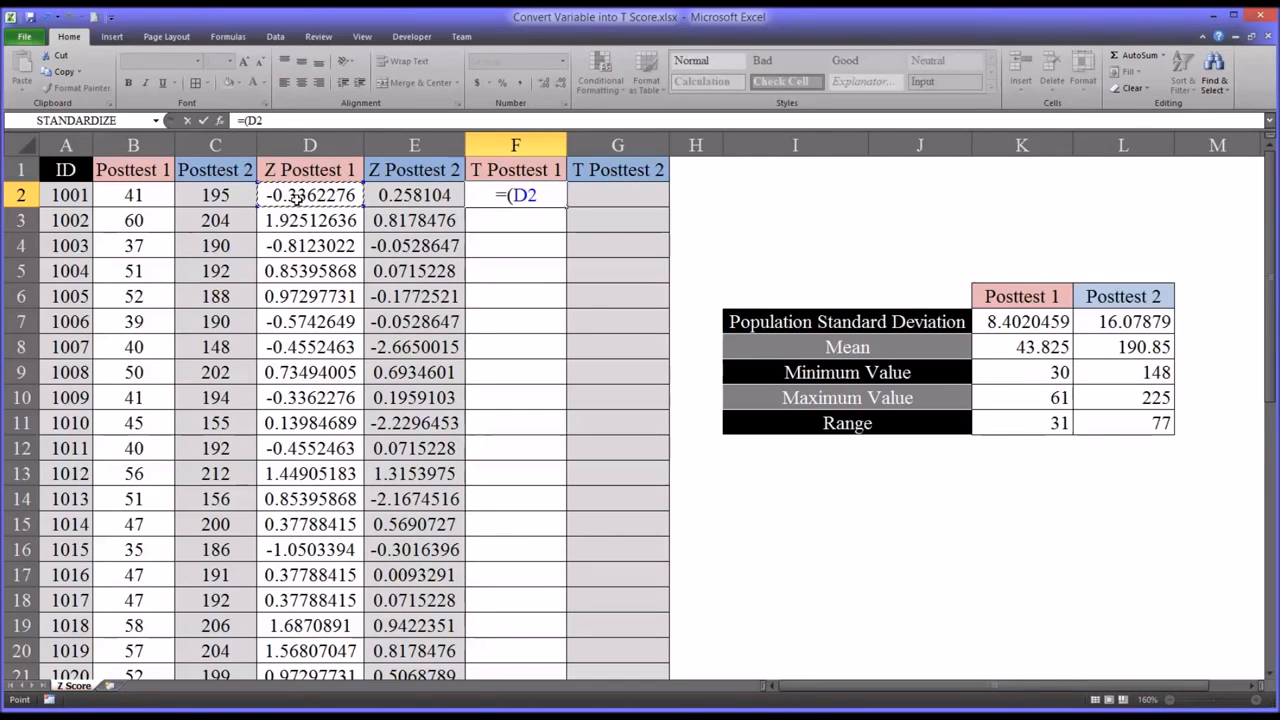
{"action": "type", "text": "*10"}
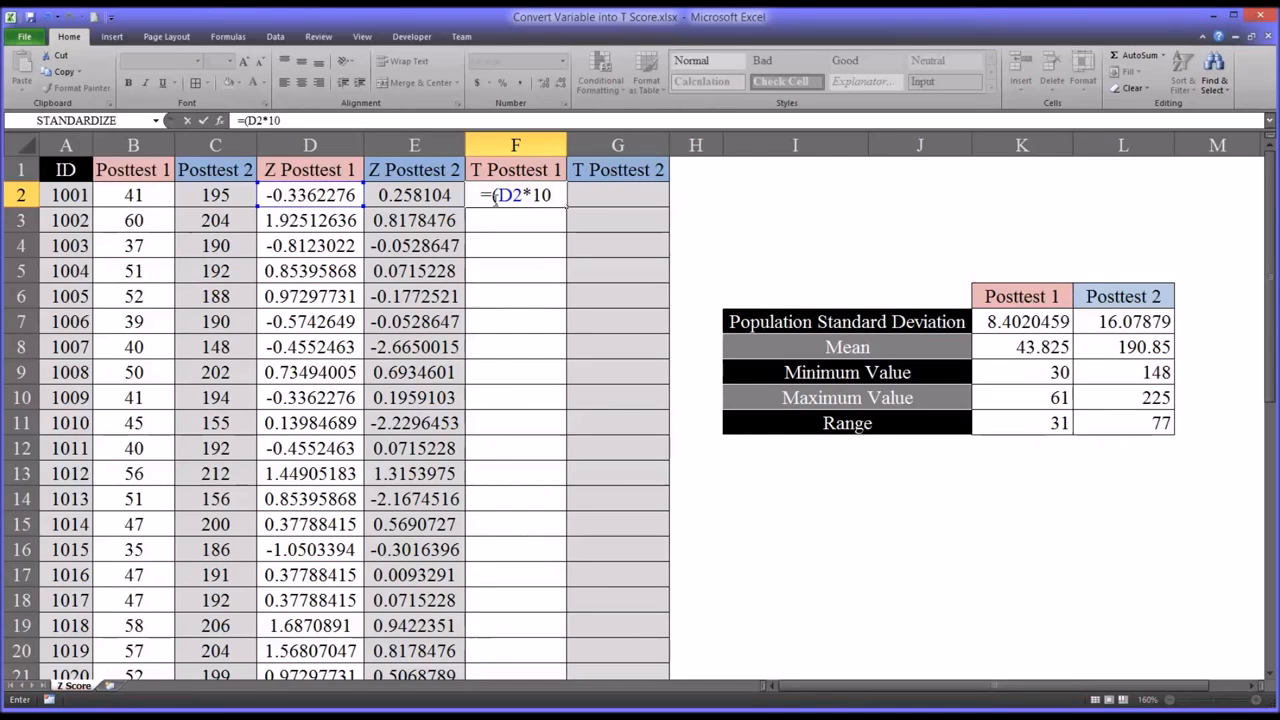
{"action": "type", "text": ")"}
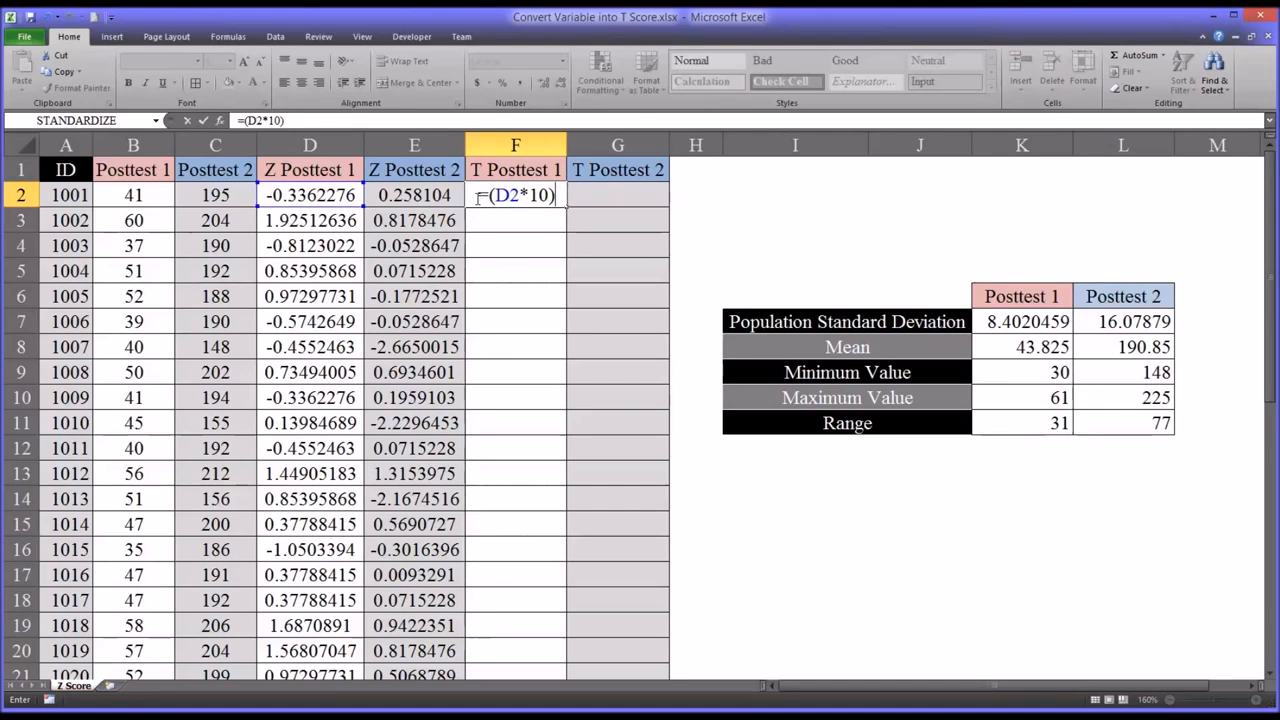
{"action": "type", "text": "+5"}
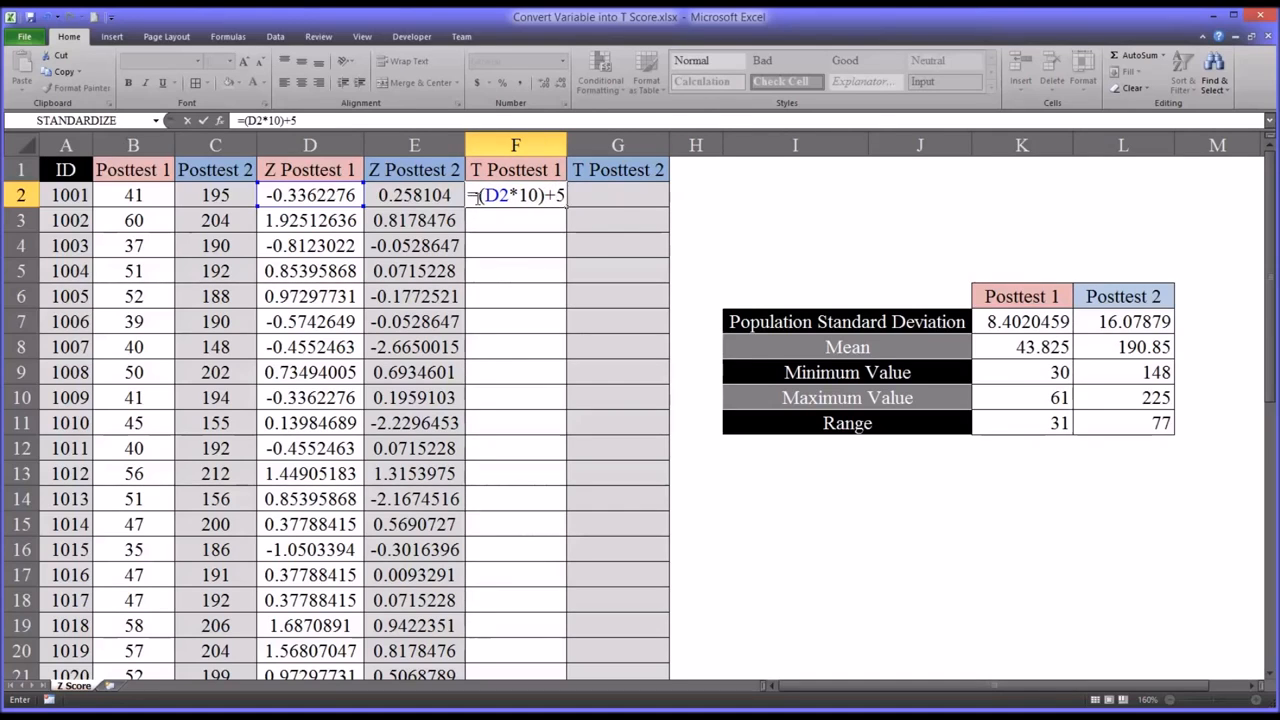
{"action": "type", "text": "0"}
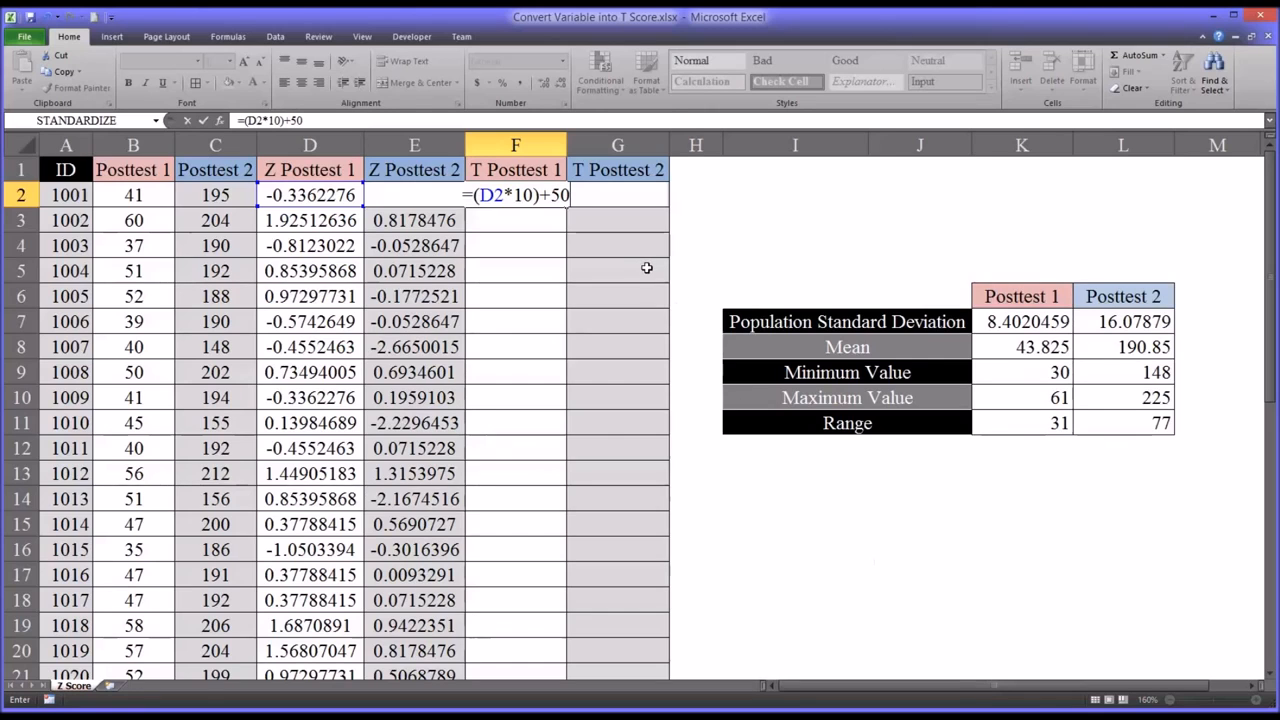
{"action": "key", "text": "Return"}
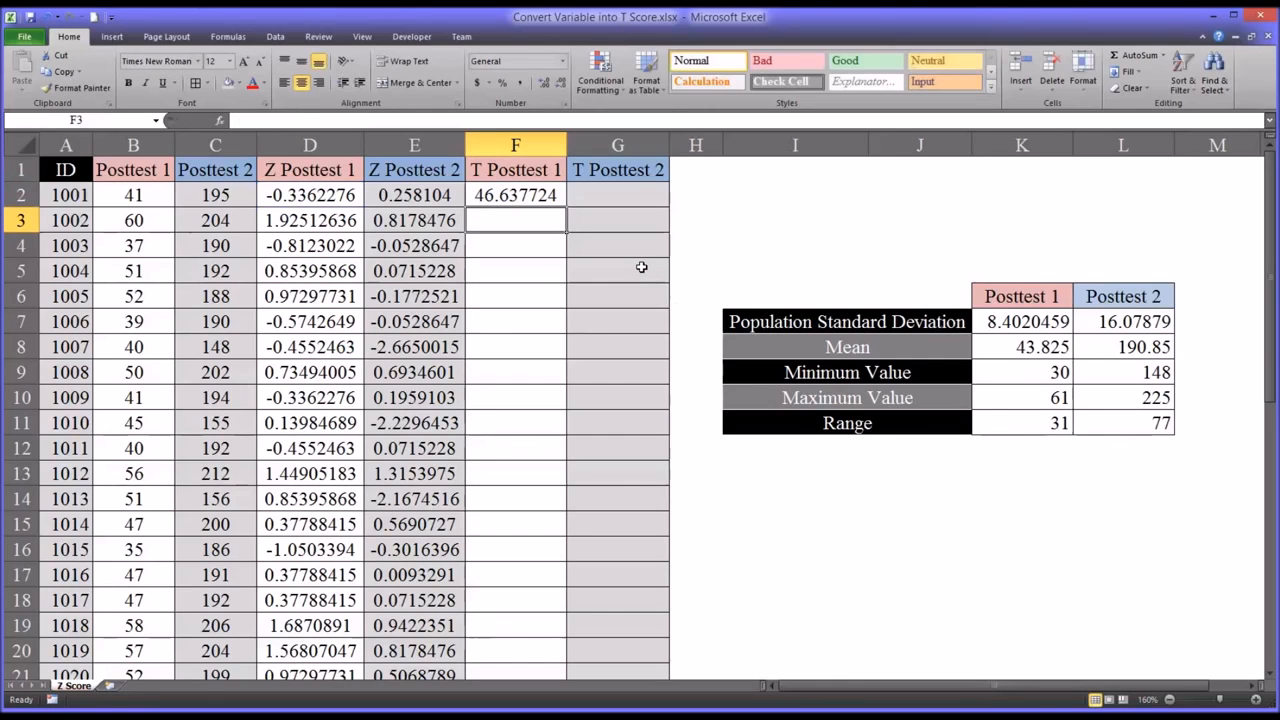
{"action": "left_click", "coordinate": [519, 195]}
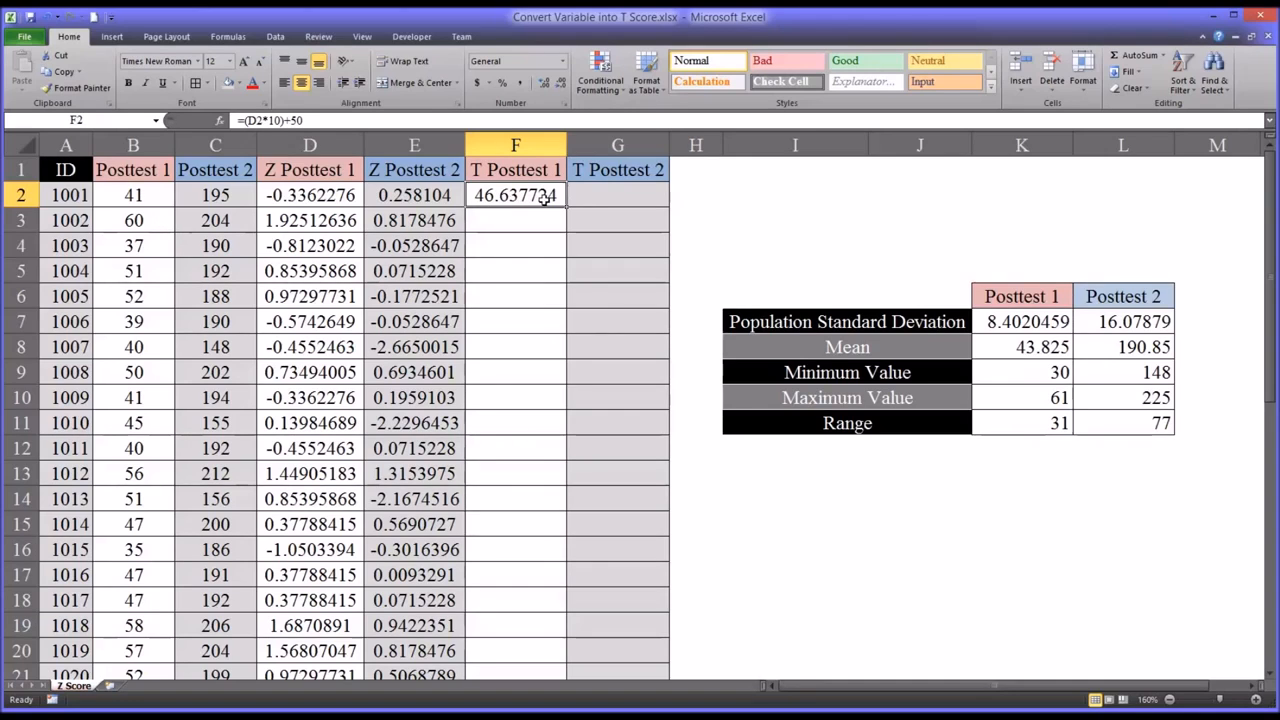
- Calculate the first Posttest 2 T score in G2 with =(E2*10)+50
{"action": "left_click", "coordinate": [590, 197]}
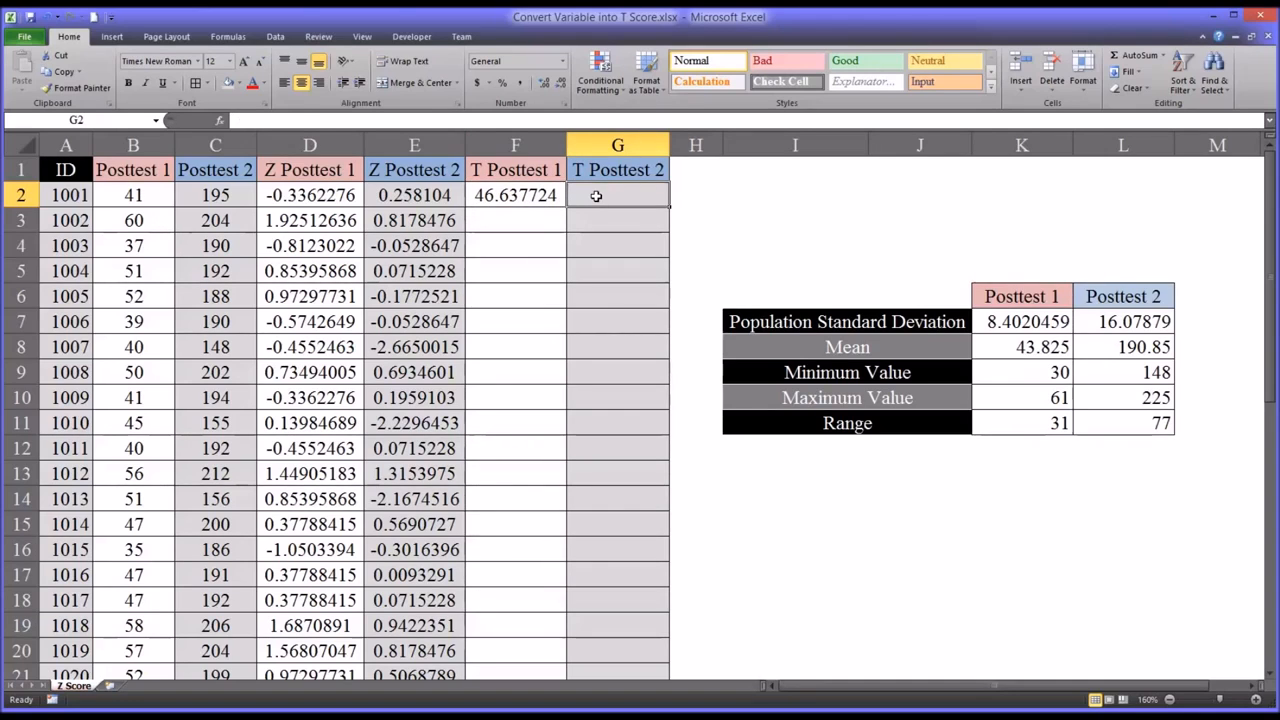
{"action": "type", "text": "=("}
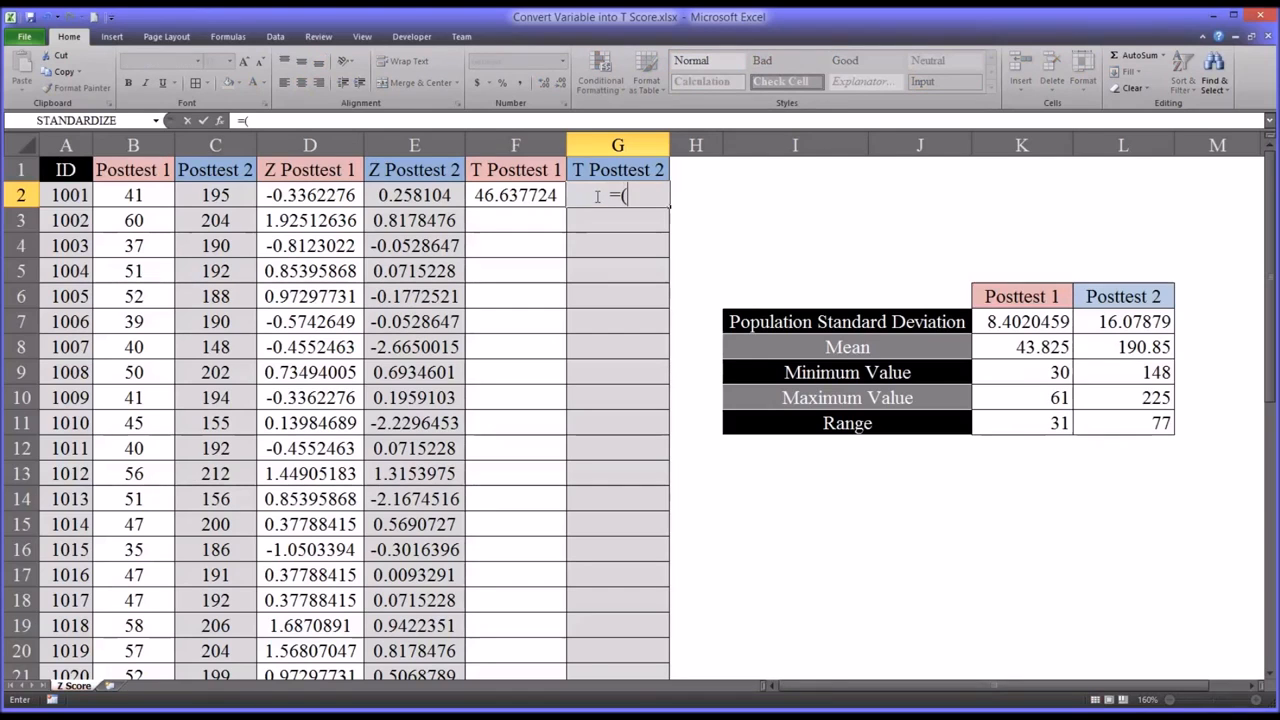
{"action": "left_click", "coordinate": [397, 196]}
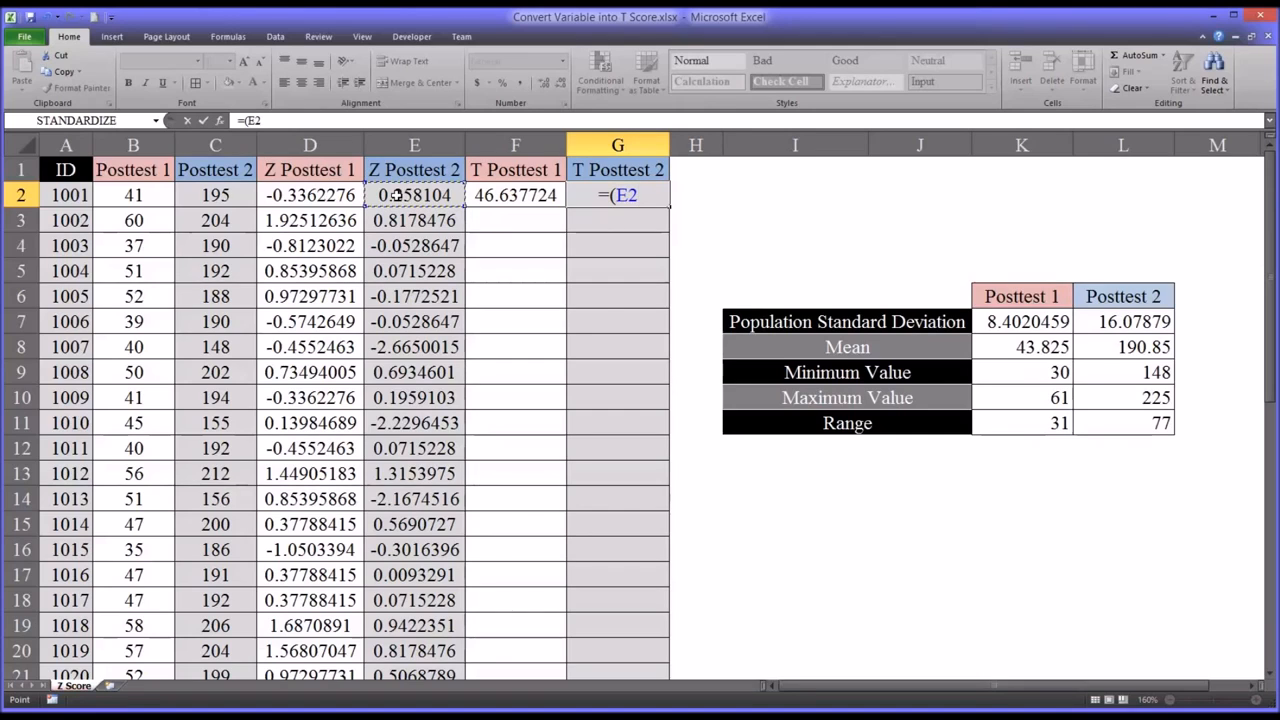
{"action": "type", "text": "*"}
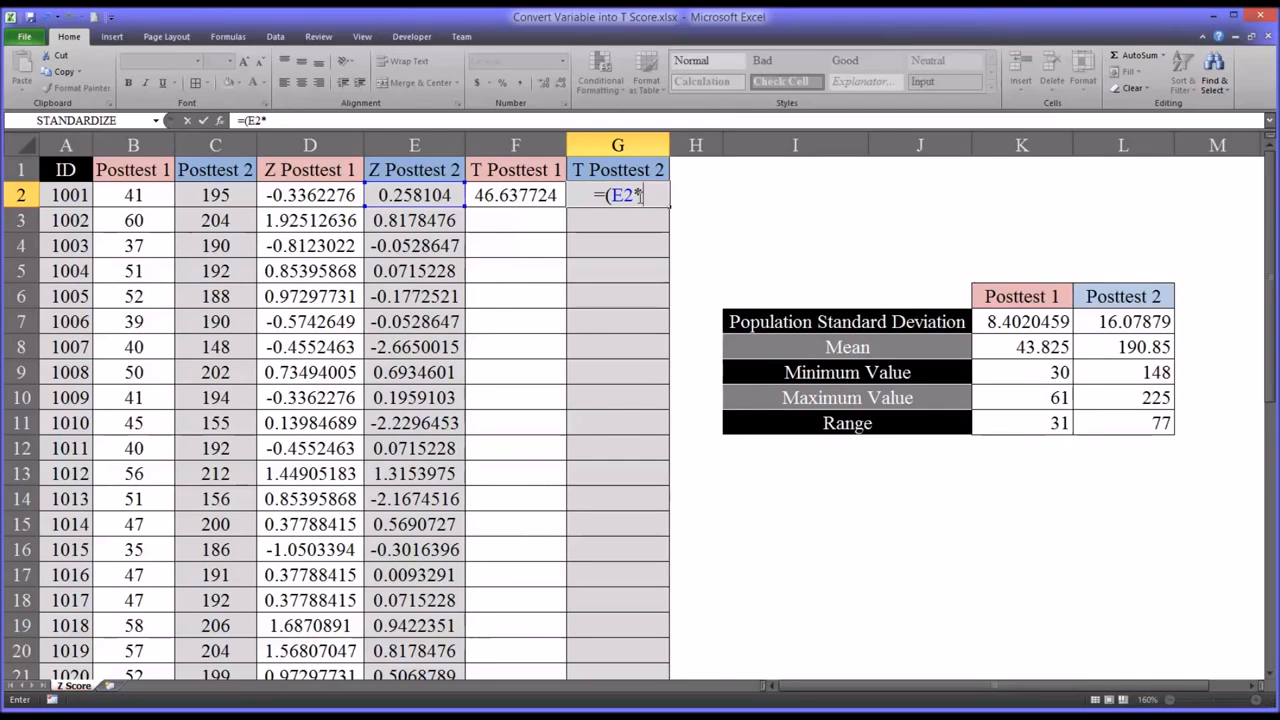
{"action": "type", "text": "10)+50"}
{"action": "key", "text": "Return"}
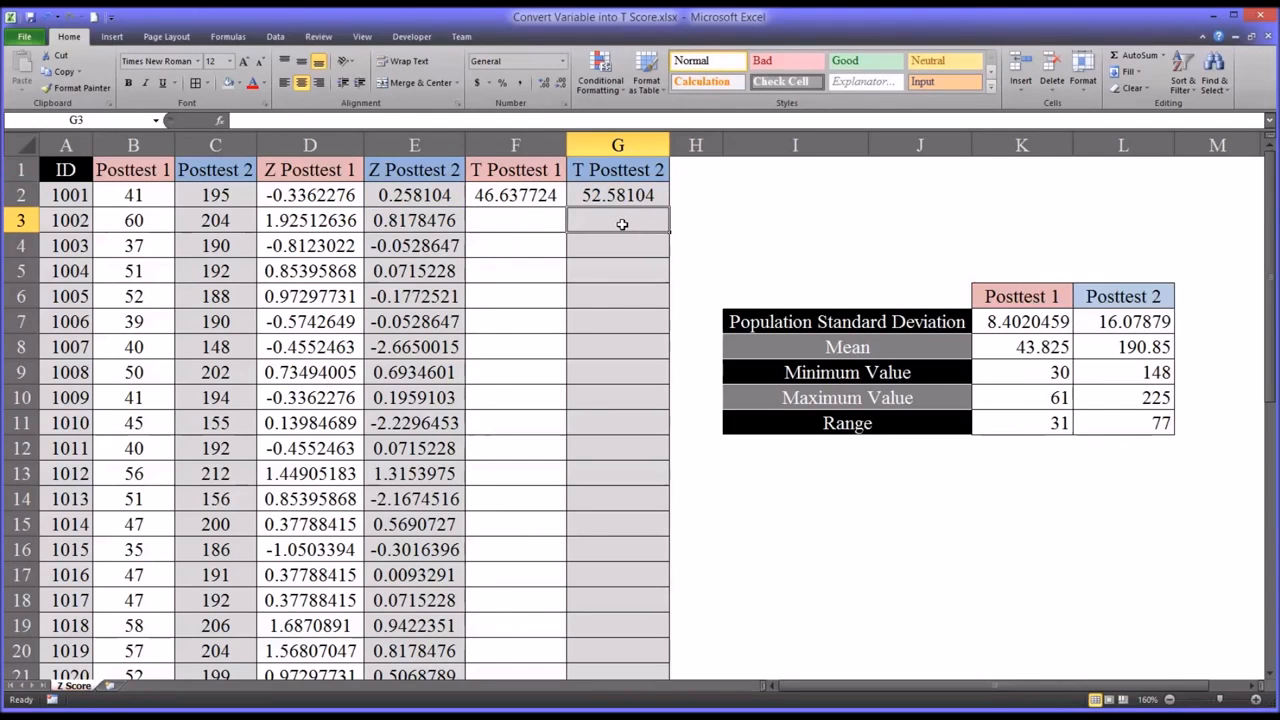
- Fill both T score formulas from F2:G2 down to row 41 and return to the start of the data
{"action": "left_click_drag", "start_coordinate": [515, 195], "coordinate": [652, 634]}
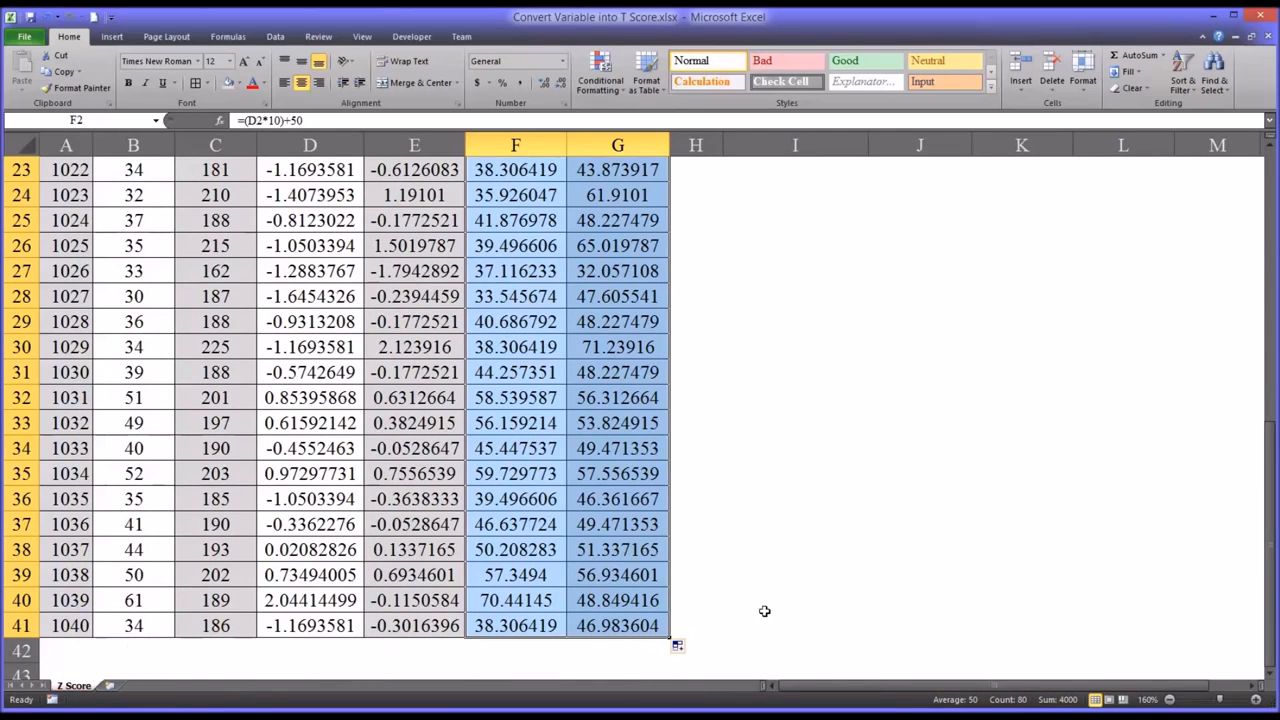
{"action": "left_click_drag", "start_coordinate": [1268, 572], "coordinate": [1258, 286]}
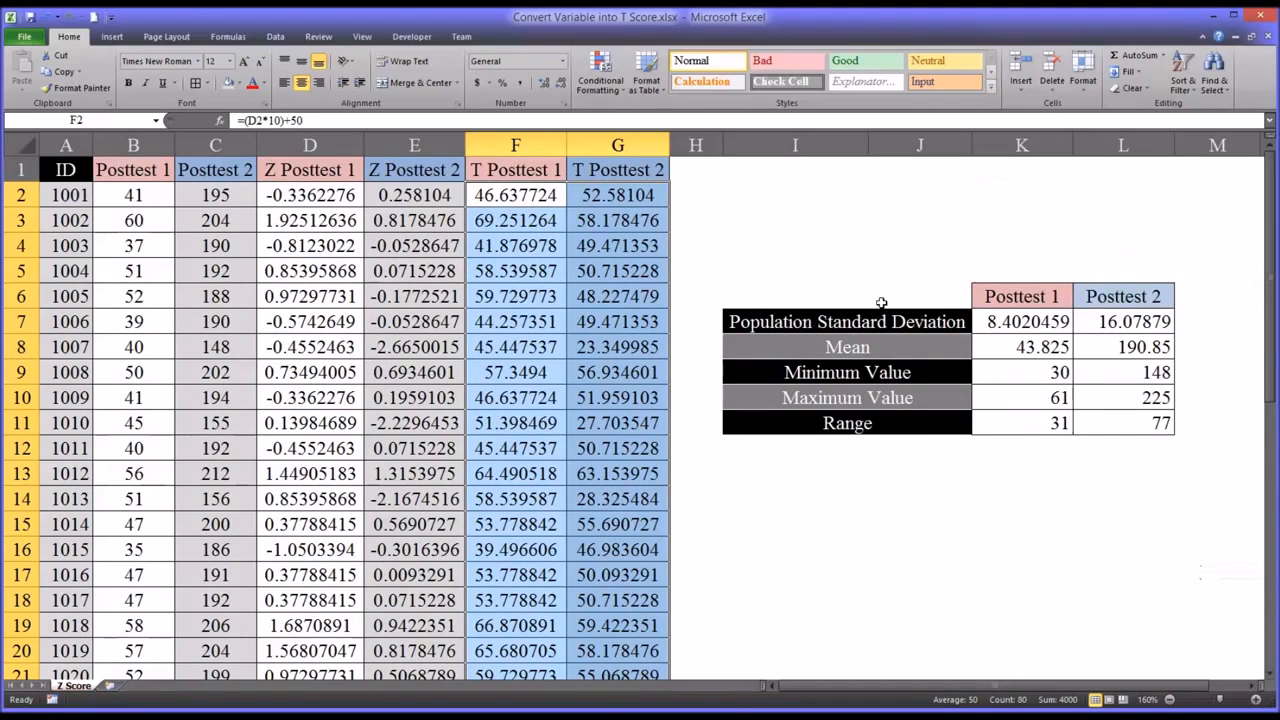
- Review the two T score columns against the original Posttest 1 and Posttest 2 raw score columns
{"action": "left_click", "coordinate": [535, 172]}
{"action": "left_click", "coordinate": [605, 170]}
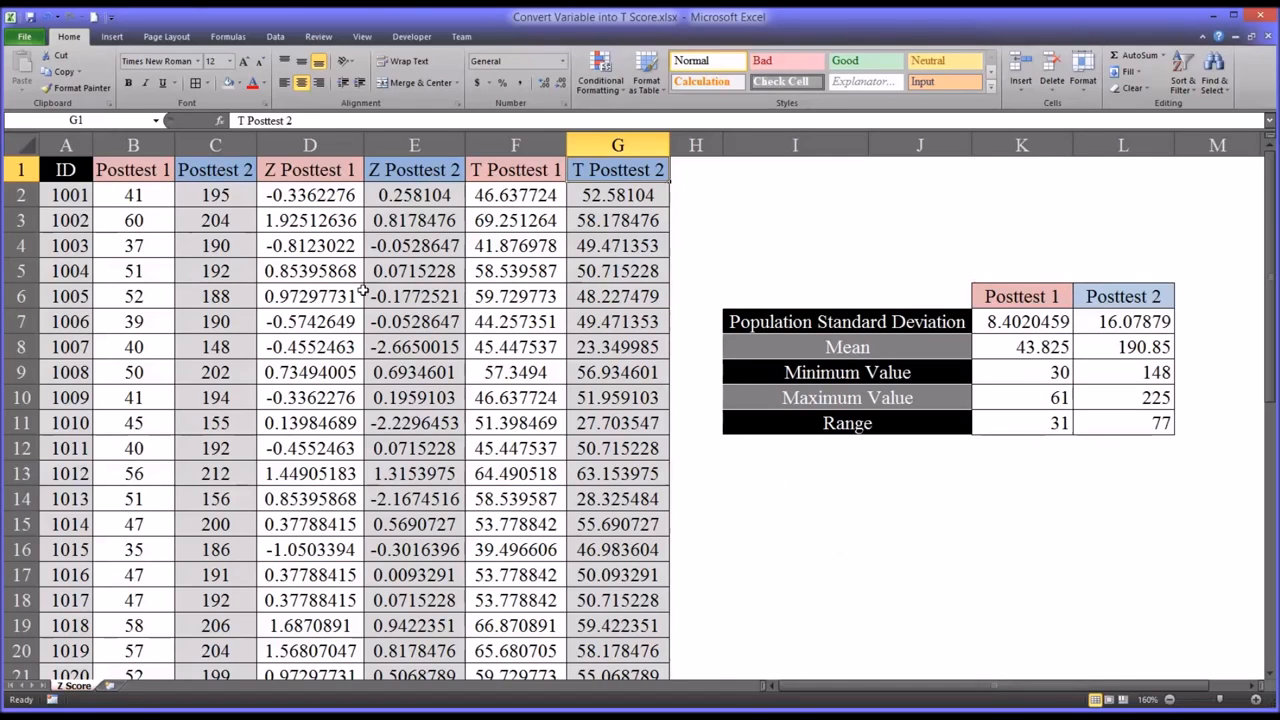
{"action": "left_click", "coordinate": [138, 174]}
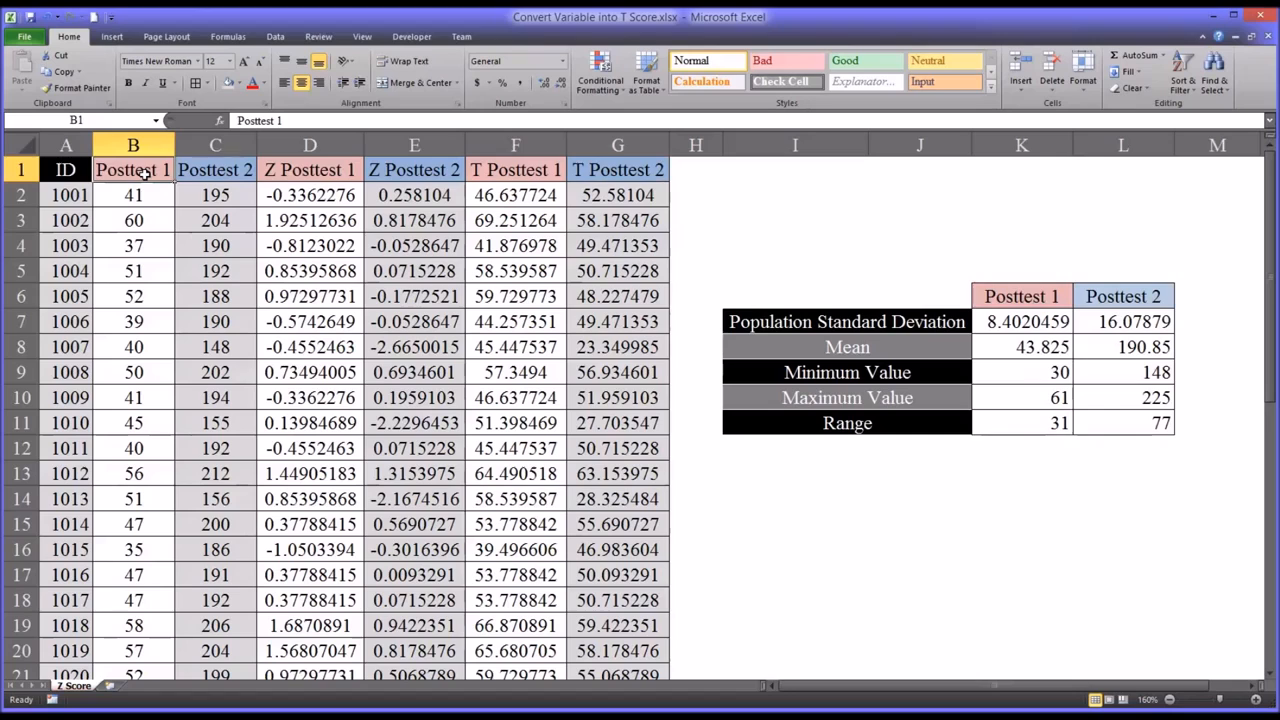
{"action": "left_click", "coordinate": [194, 173]}
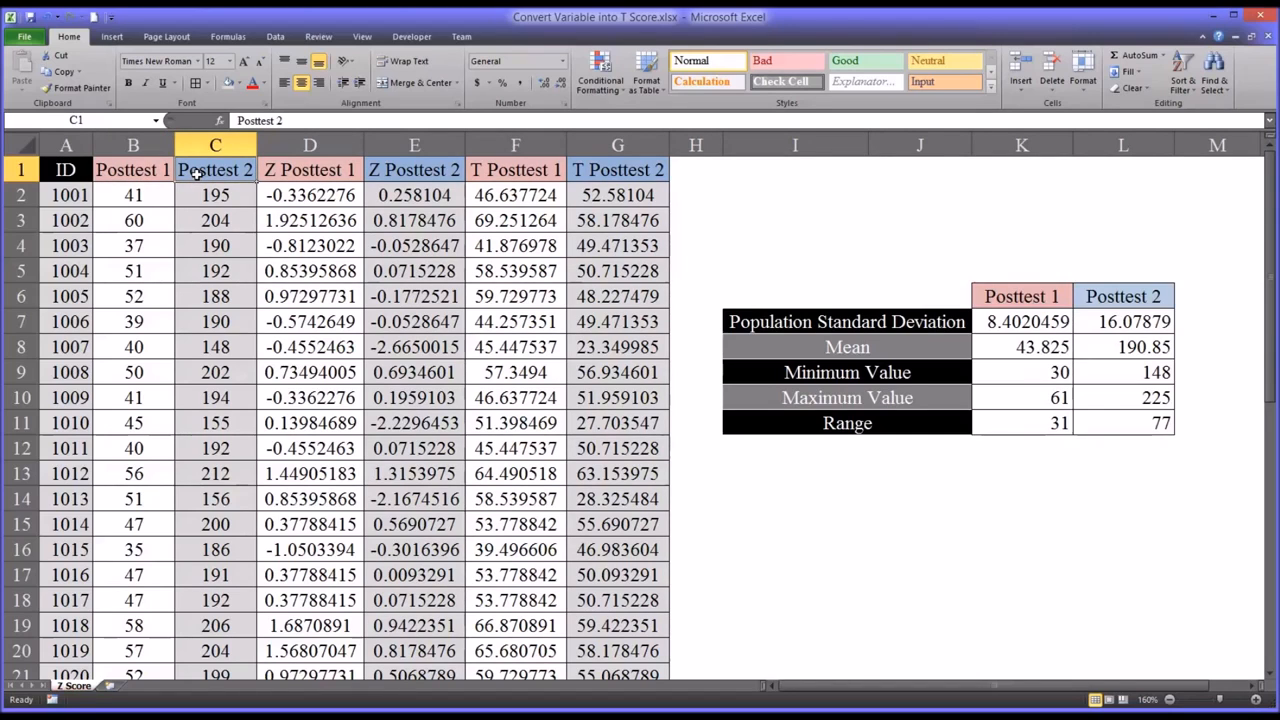
{"action": "left_click_drag", "start_coordinate": [150, 200], "coordinate": [194, 340]}
{"action": "left_click", "coordinate": [194, 340]}
{"action": "left_click_drag", "start_coordinate": [143, 197], "coordinate": [207, 370]}
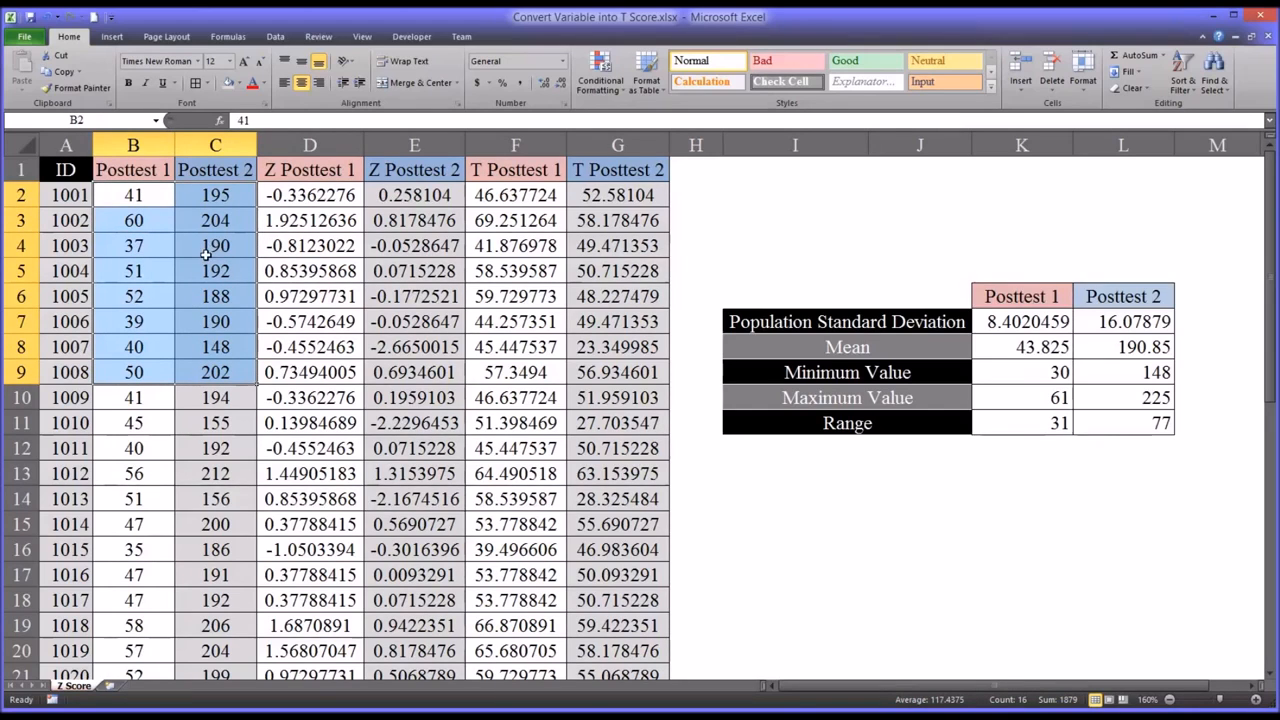
- Compare the raw scores, Z scores and T scores of both posttests for the first record in row 2
{"action": "left_click", "coordinate": [200, 197]}
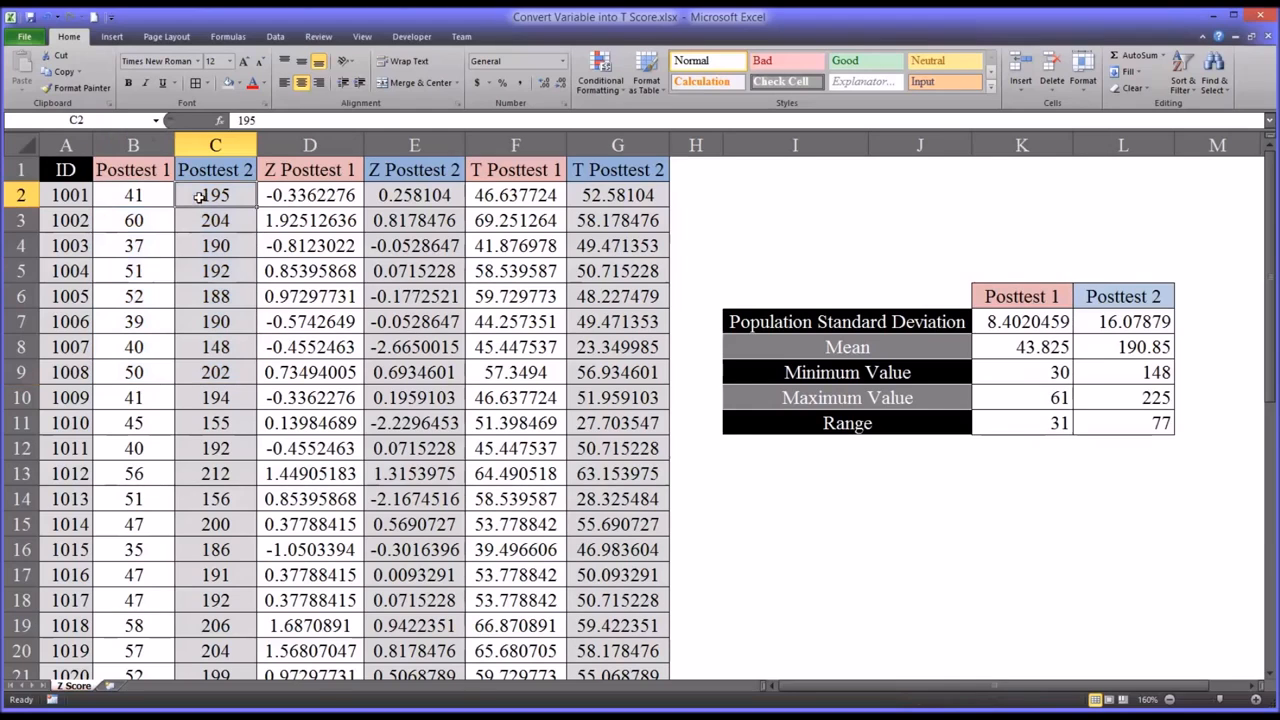
{"action": "left_click", "coordinate": [163, 201]}
{"action": "key", "text": "Right"}
{"action": "left_click_drag", "start_coordinate": [332, 200], "coordinate": [434, 200]}
{"action": "left_click", "coordinate": [518, 196]}
{"action": "left_click_drag", "start_coordinate": [524, 196], "coordinate": [610, 196]}
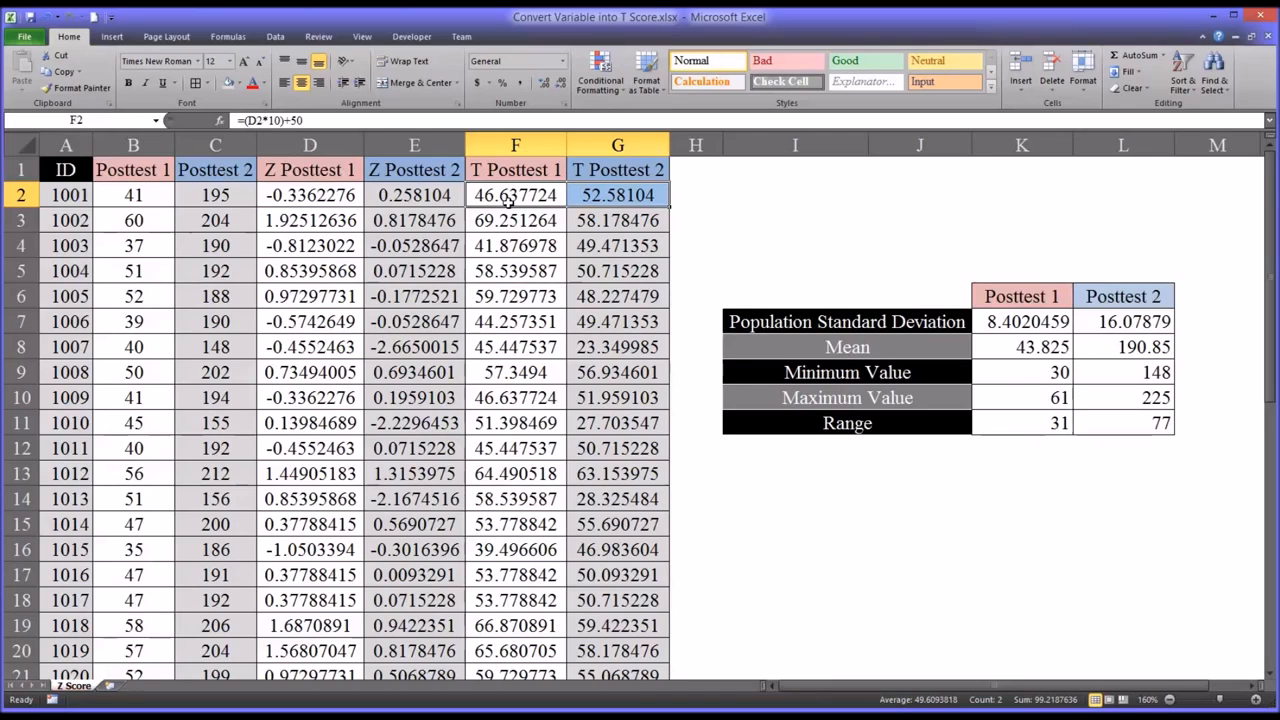
{"action": "left_click", "coordinate": [145, 196]}
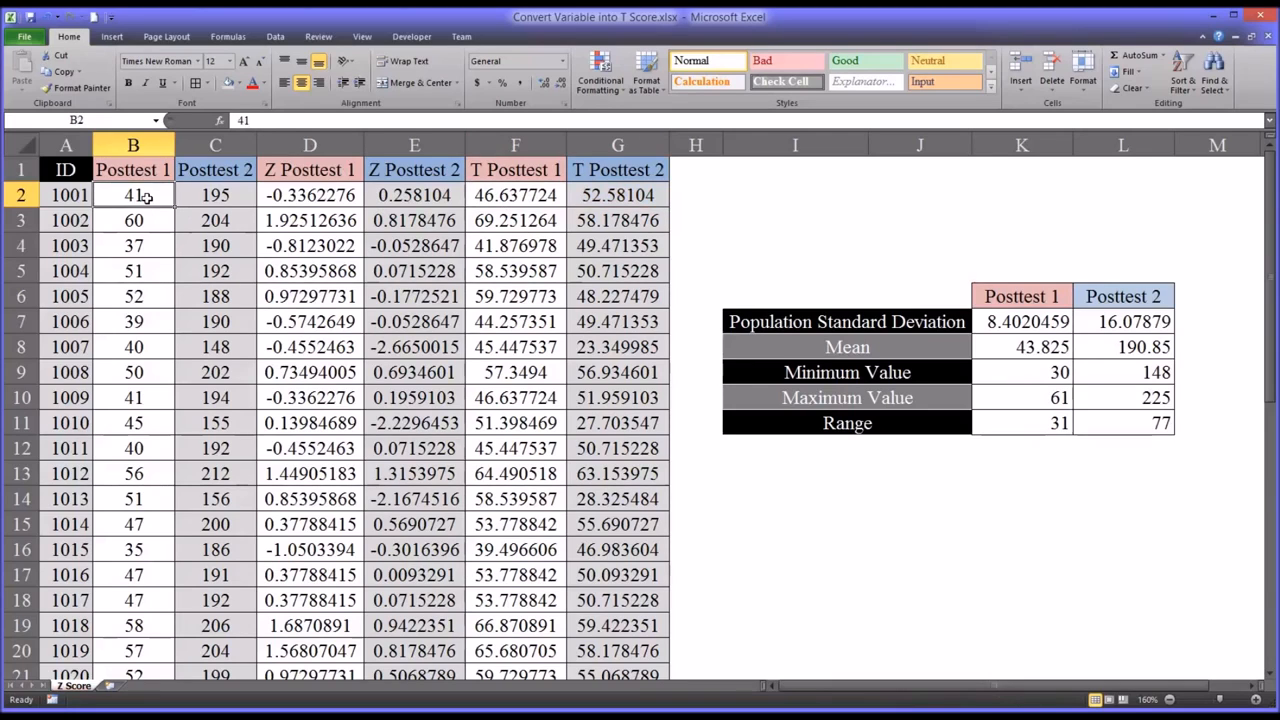
{"action": "left_click", "coordinate": [207, 195]}
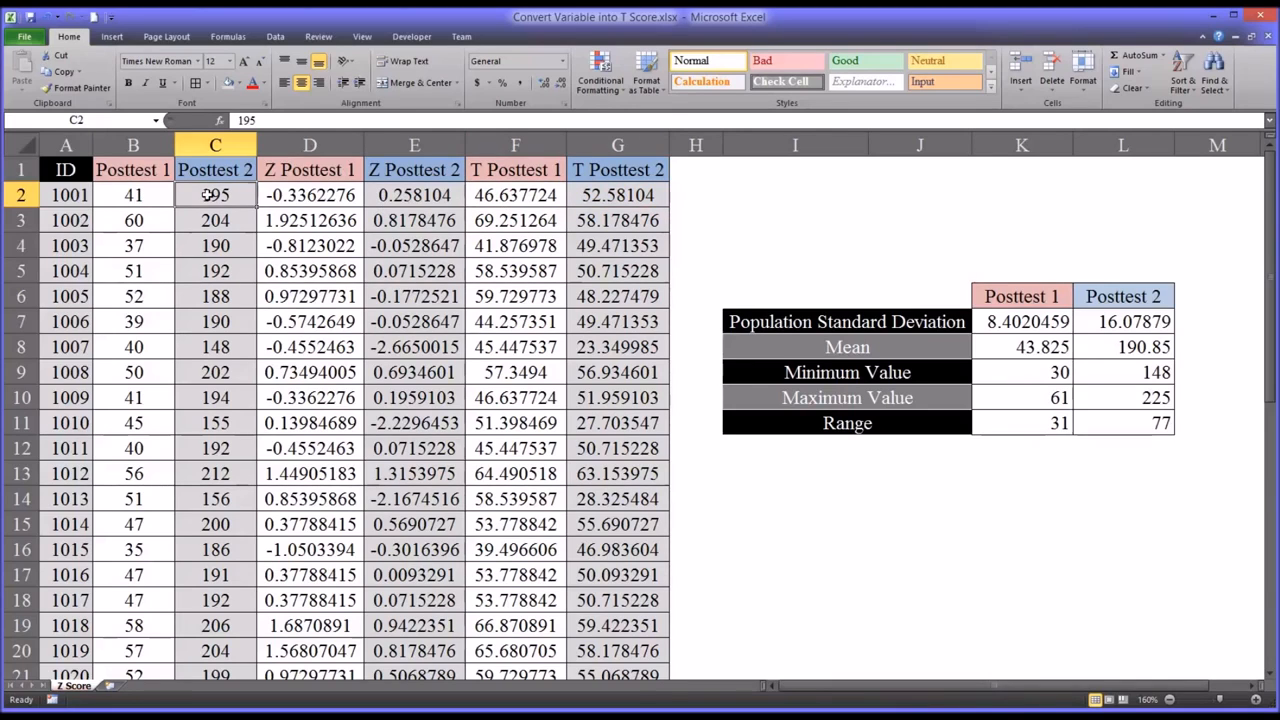
{"action": "left_click", "coordinate": [589, 199]}
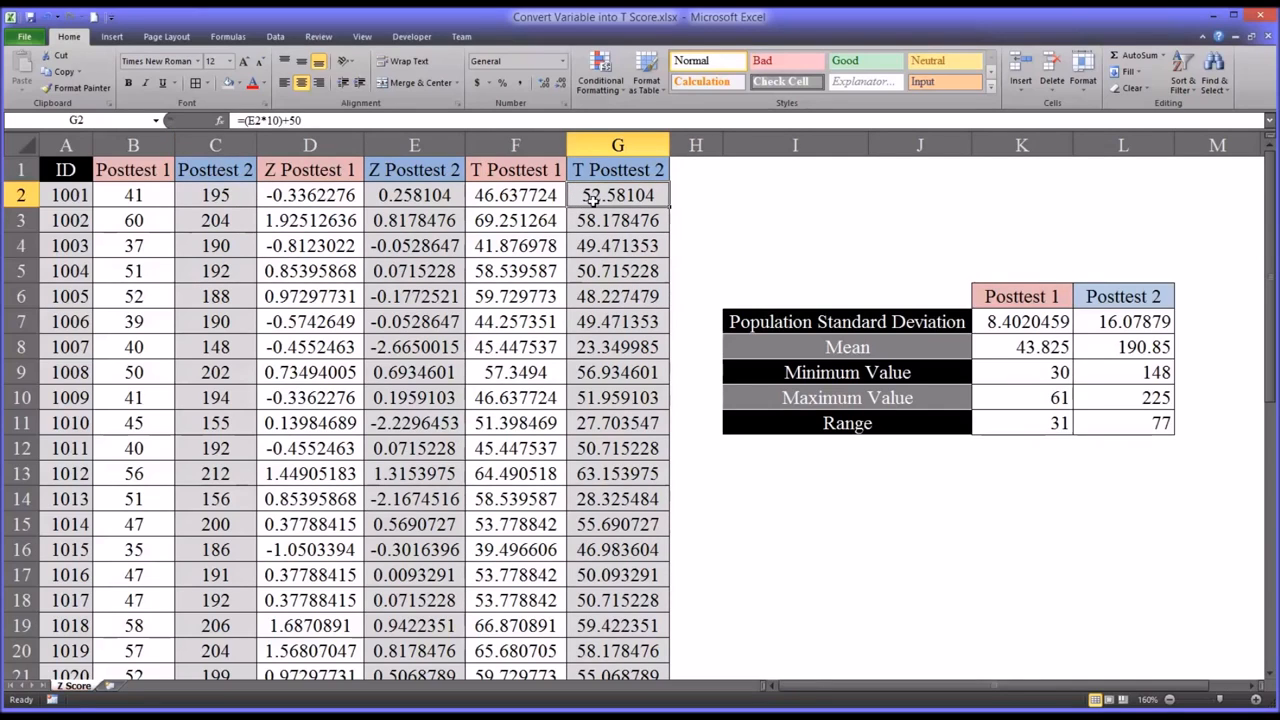
{"action": "left_click", "coordinate": [522, 200]}
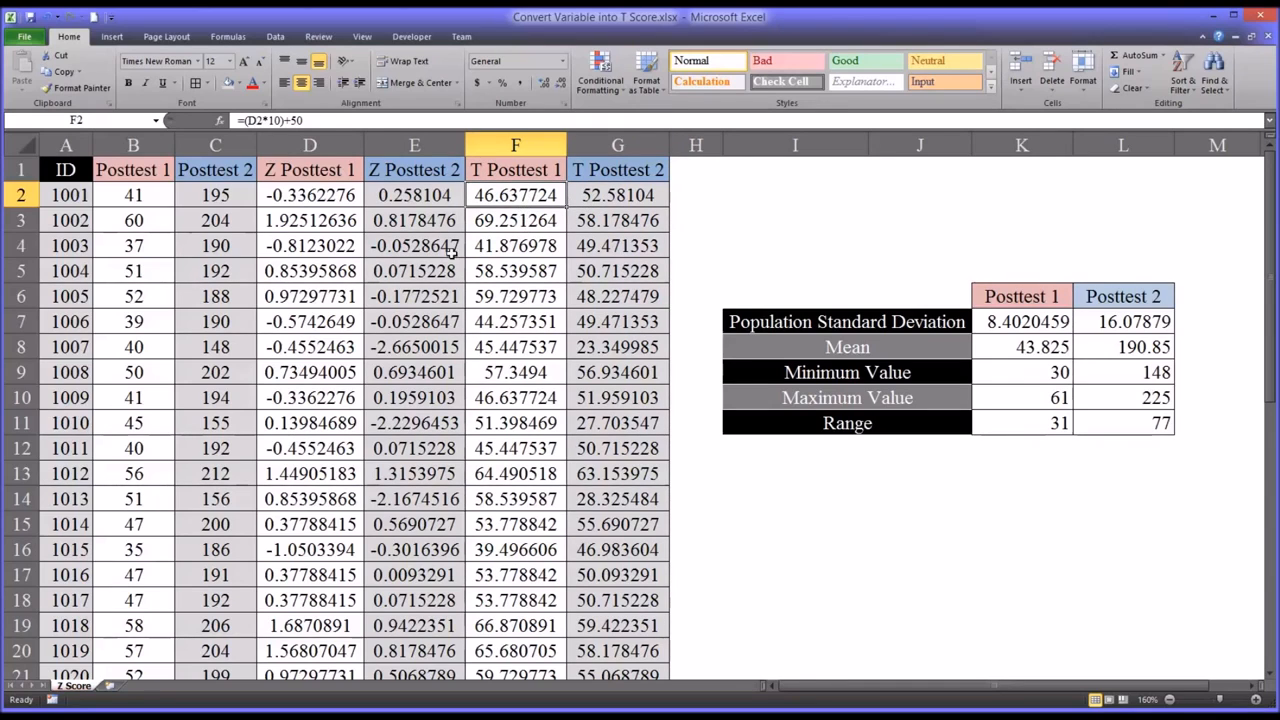
- Compare the raw scores with the T scores of both posttests for the second record in row 3
{"action": "left_click", "coordinate": [74, 230]}
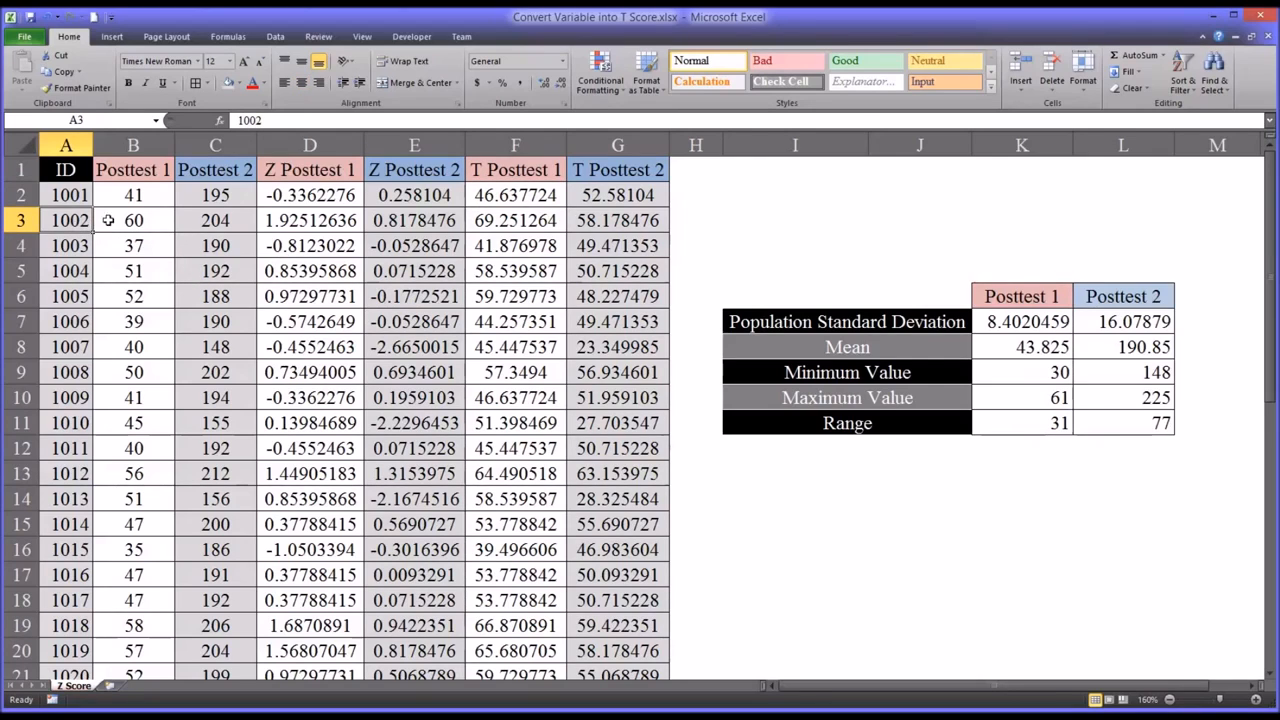
{"action": "left_click", "coordinate": [191, 224]}
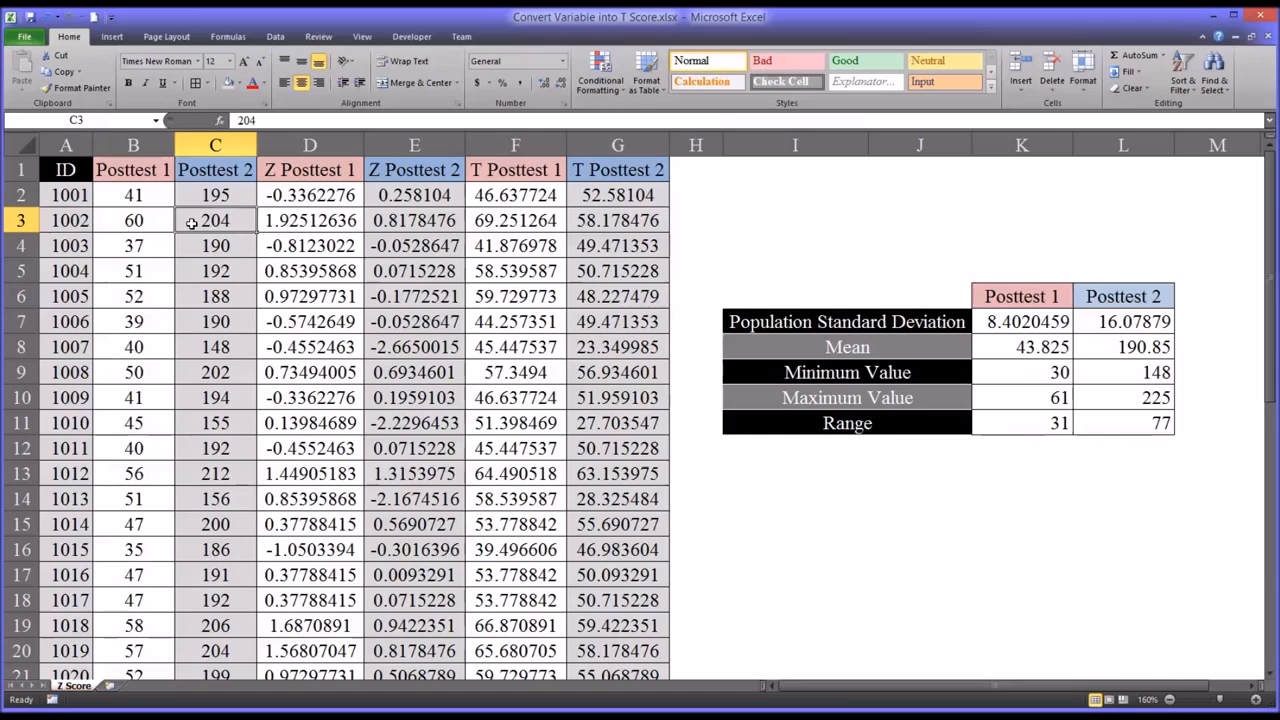
{"action": "left_click", "coordinate": [590, 222]}
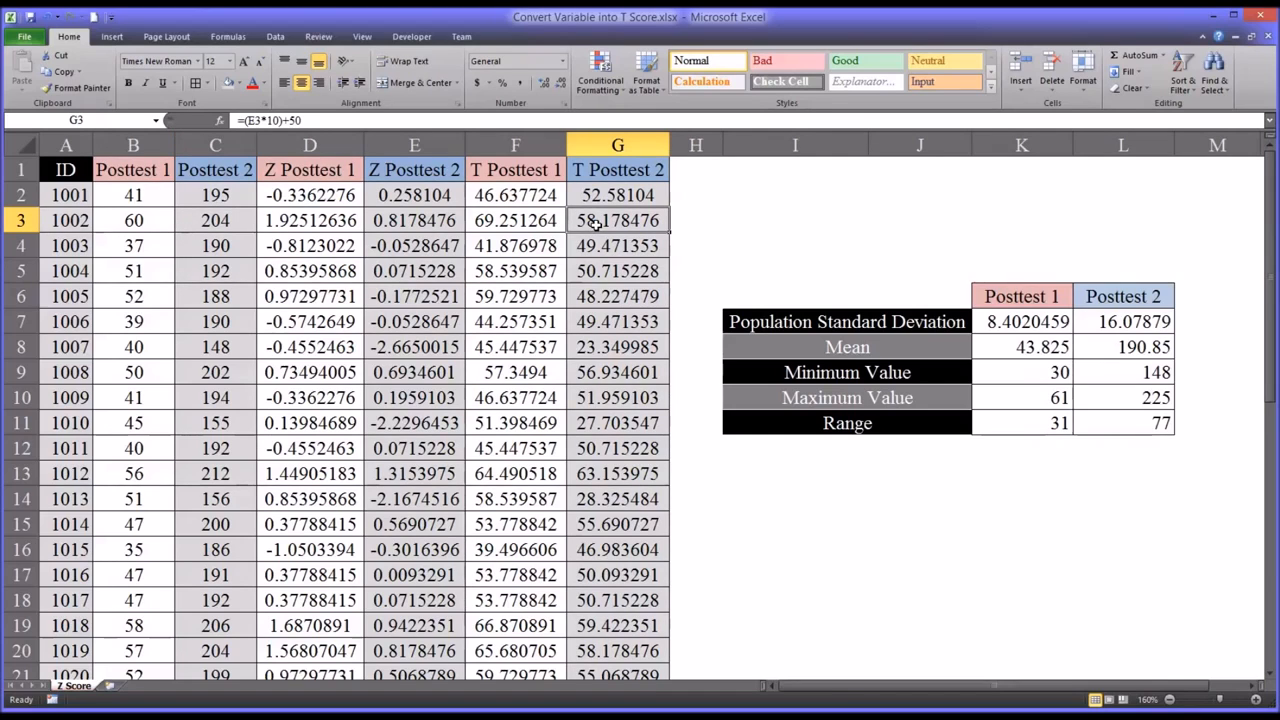
{"action": "left_click", "coordinate": [521, 224]}
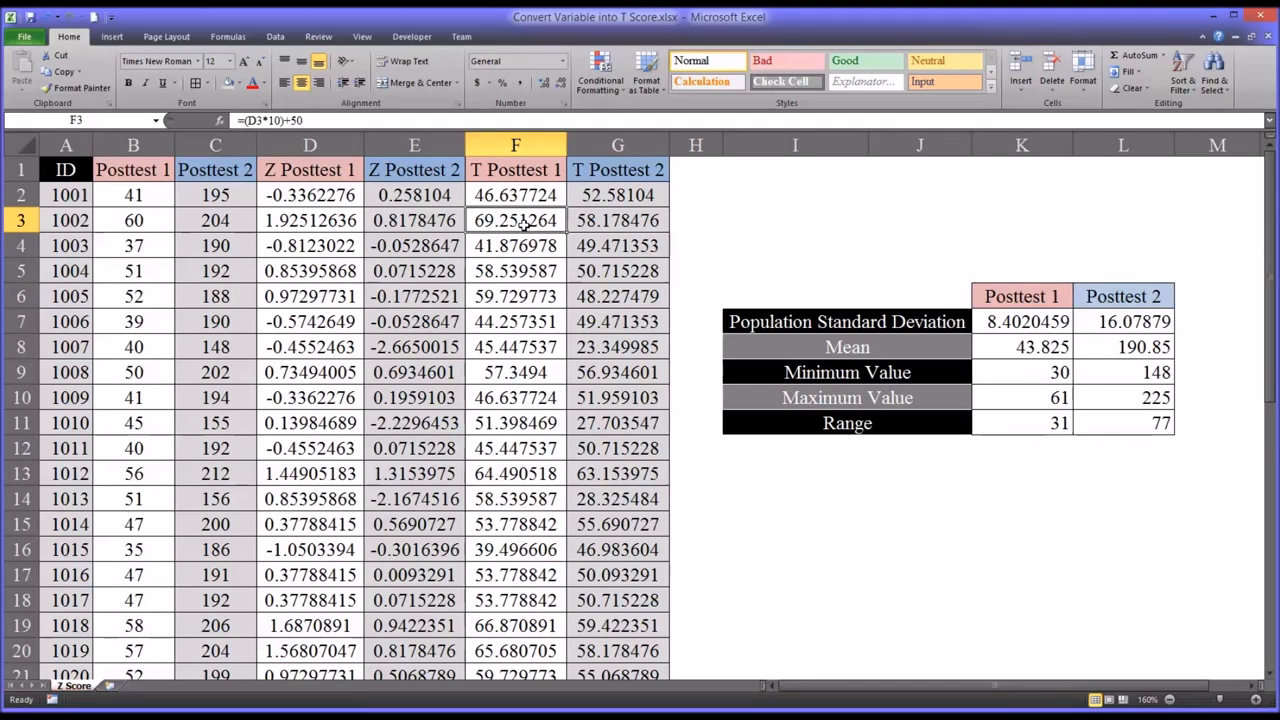
{"action": "left_click", "coordinate": [155, 227]}
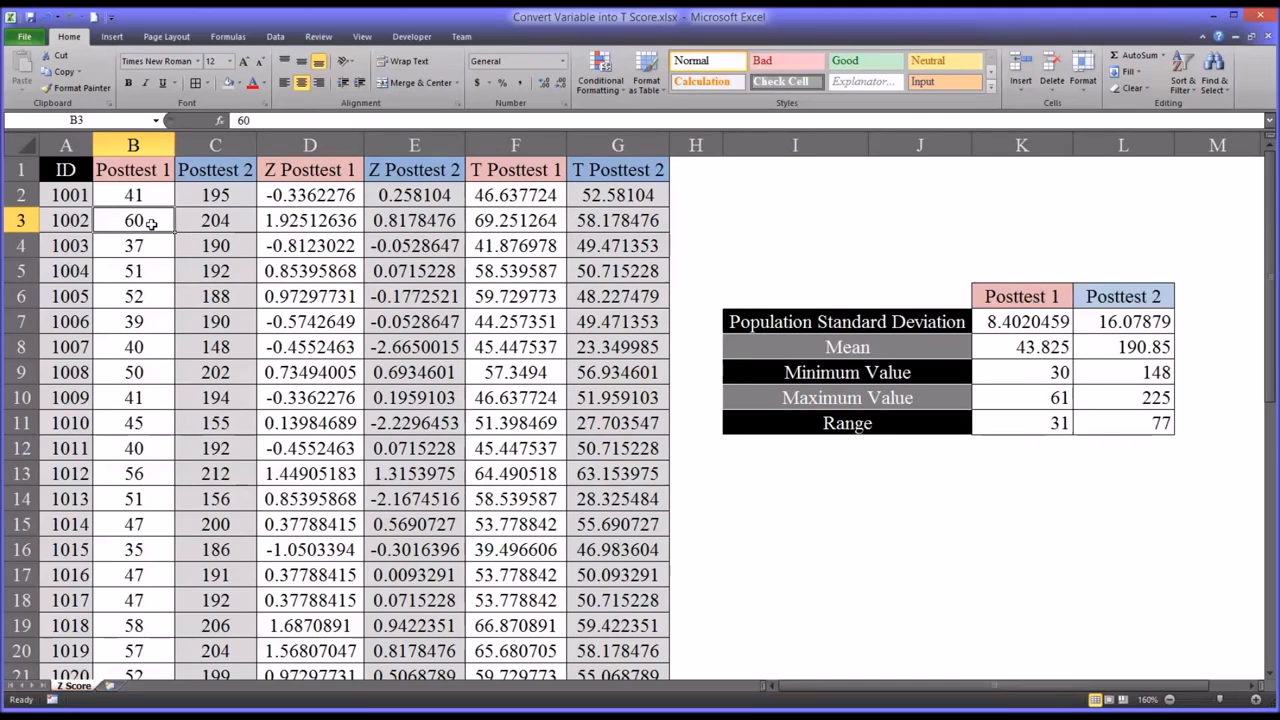
{"action": "left_click", "coordinate": [207, 222]}
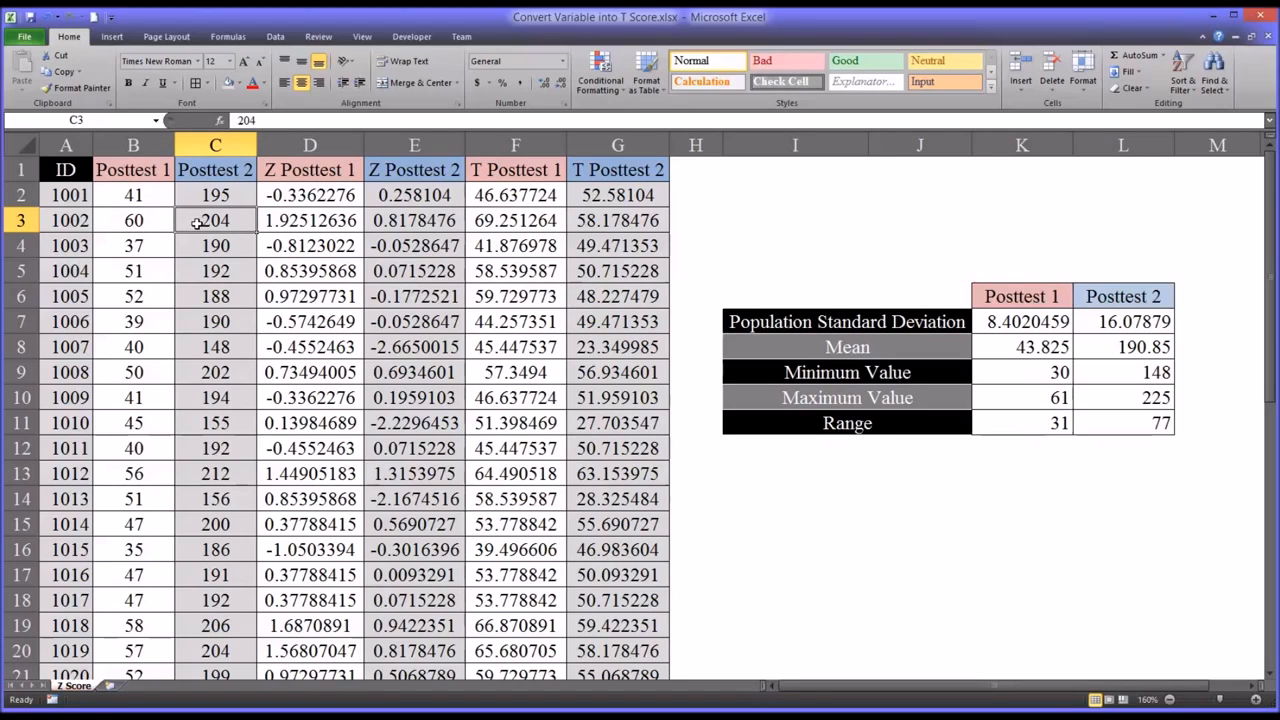
{"action": "left_click", "coordinate": [500, 221]}
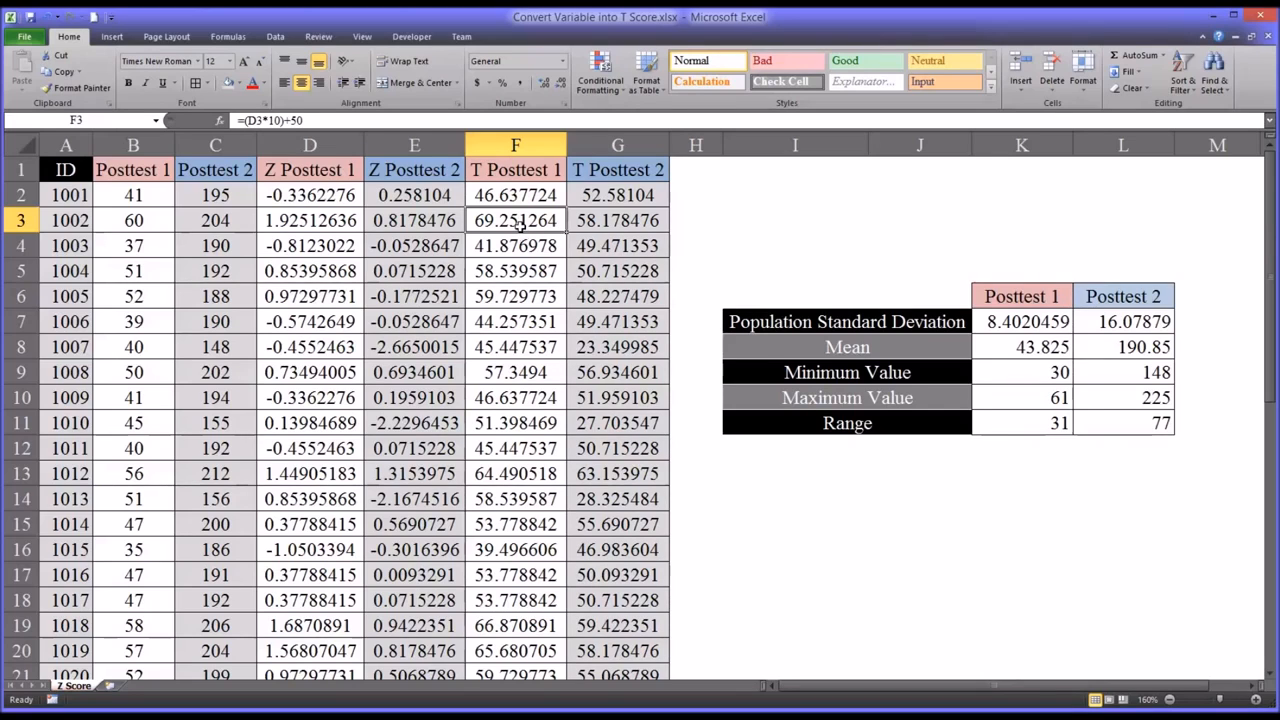
{"action": "left_click", "coordinate": [595, 221]}
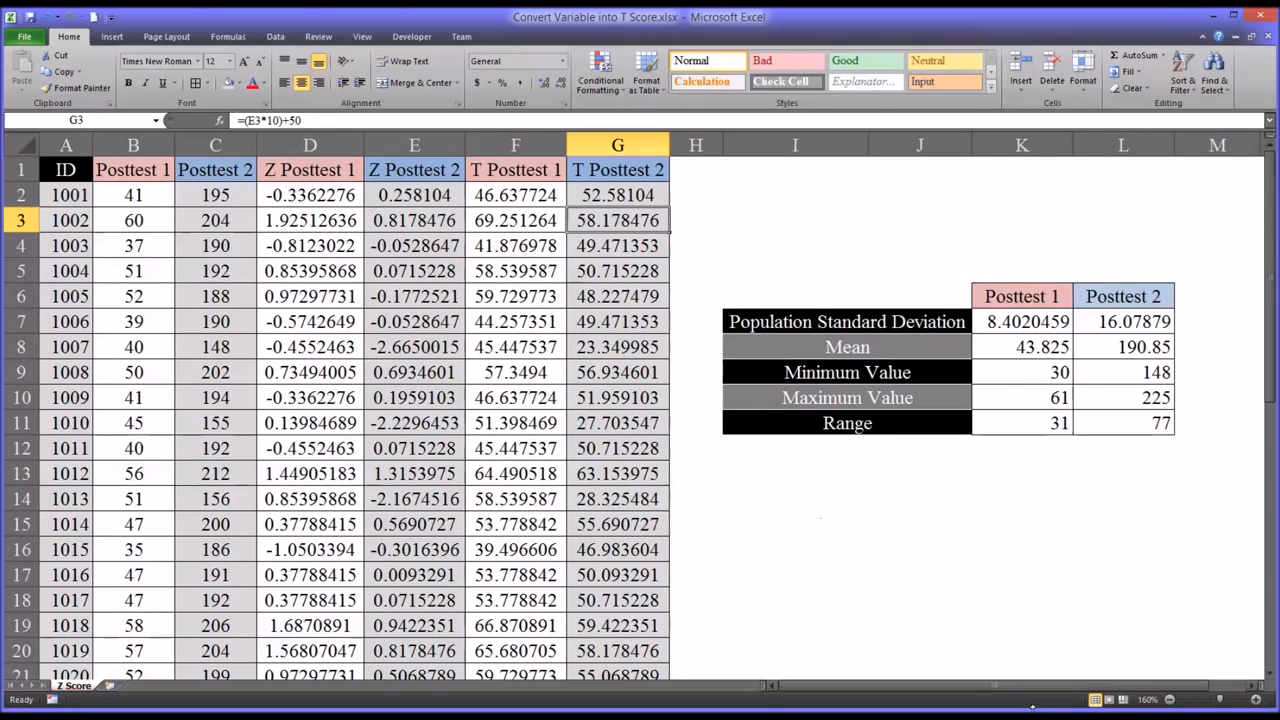
{"action": "left_click", "coordinate": [696, 176]}
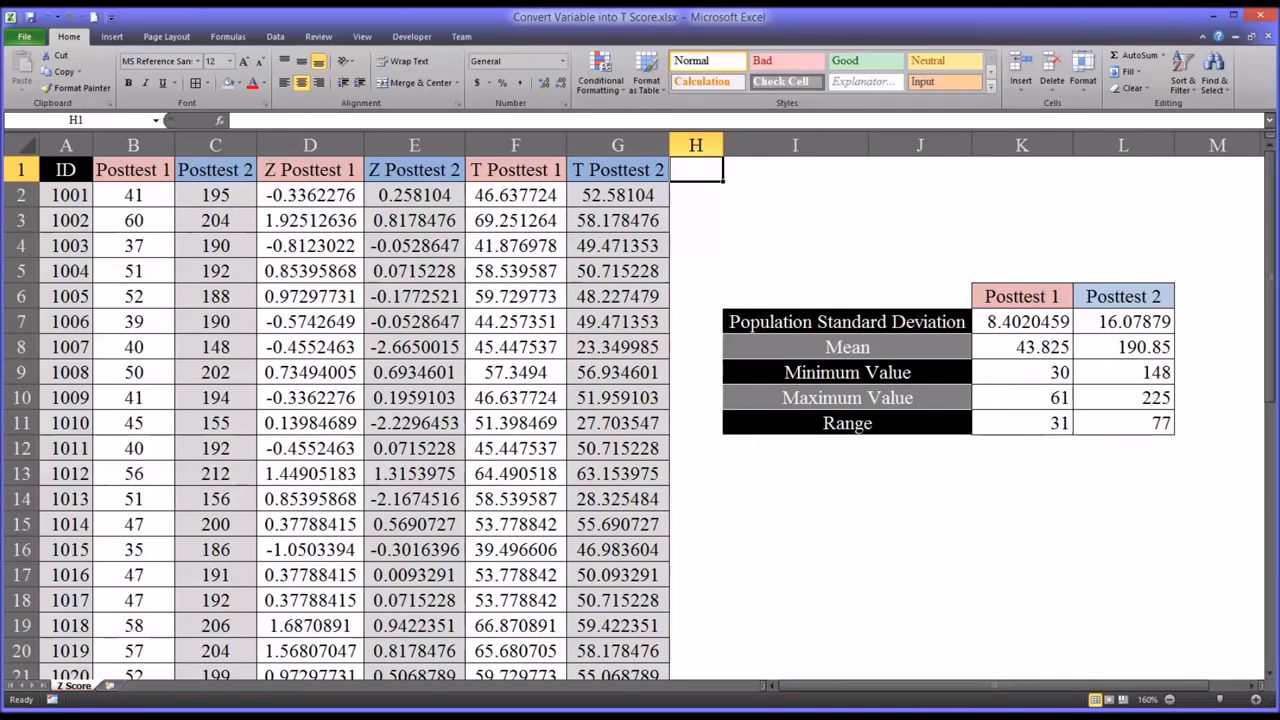